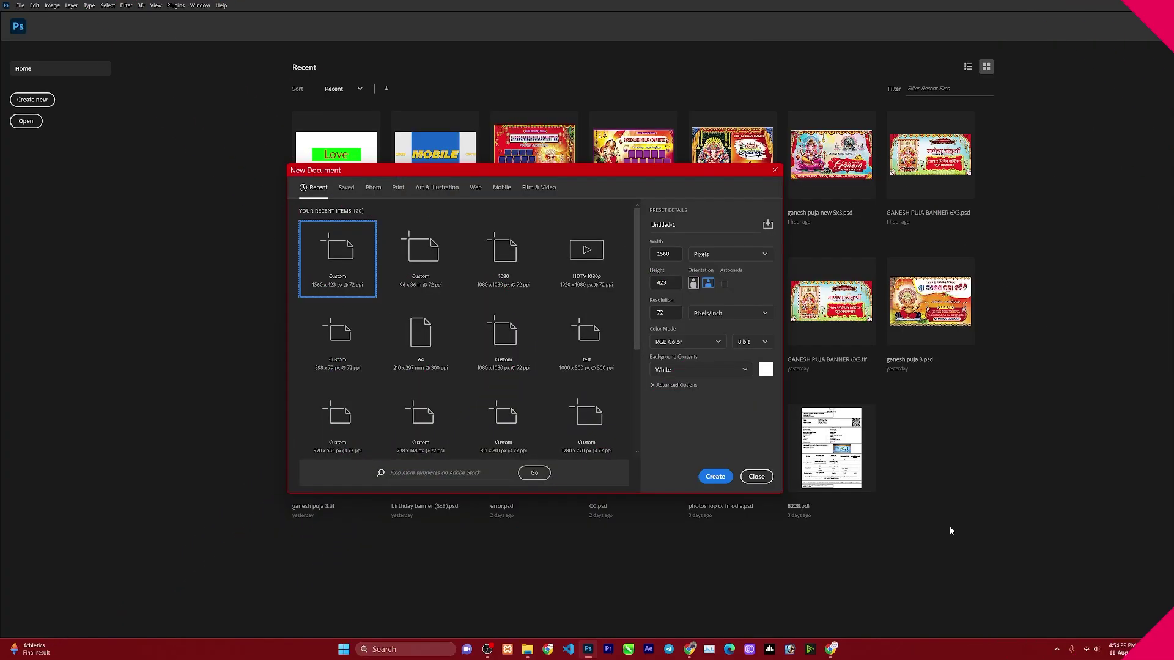
# - Create a new 2560 × 1440 px document, keeping pixels as the unit
pyautogui.click(715, 257)
pyautogui.click(714, 272)
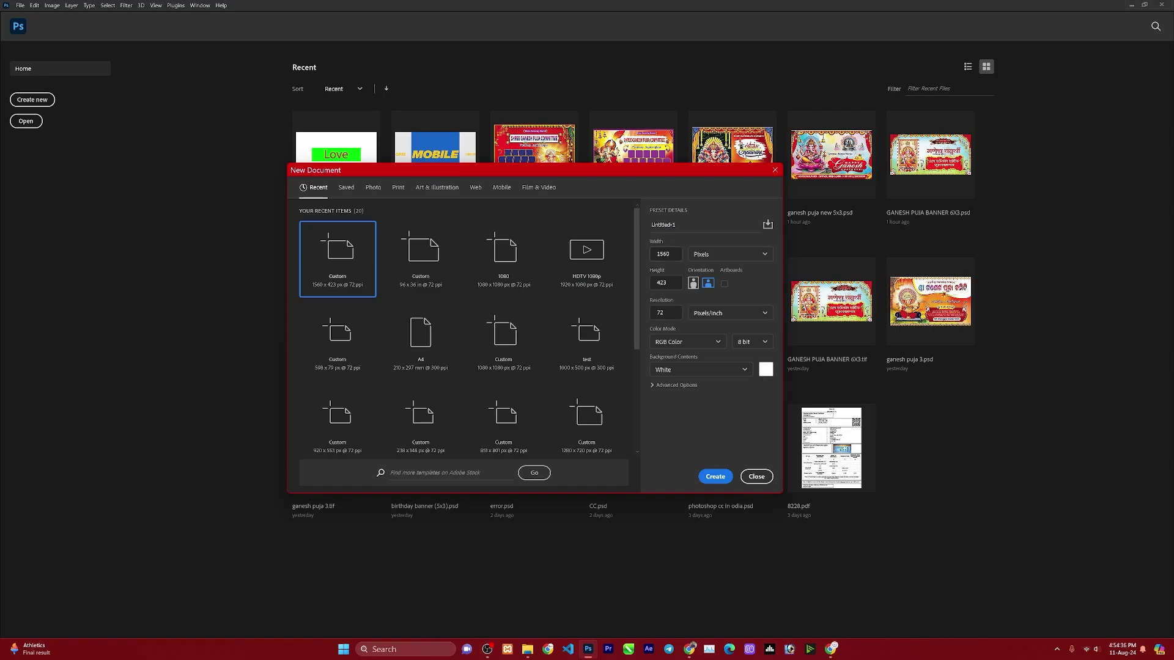
pyautogui.doubleClick(665, 254)
pyautogui.write('2560')
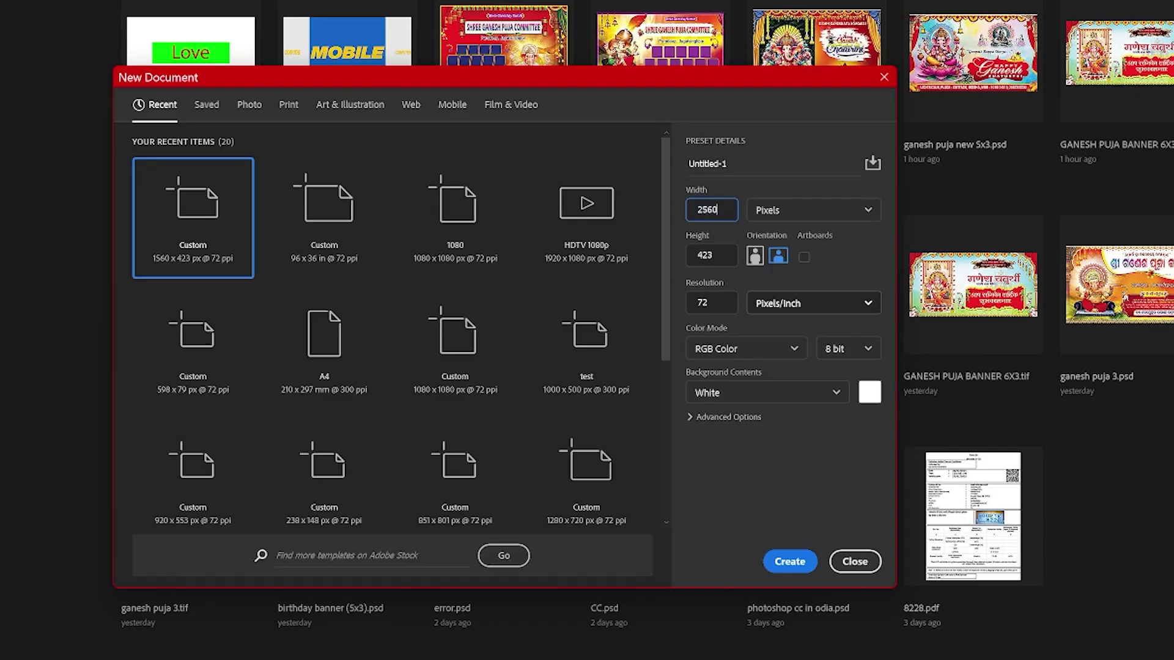
pyautogui.press('Tab')
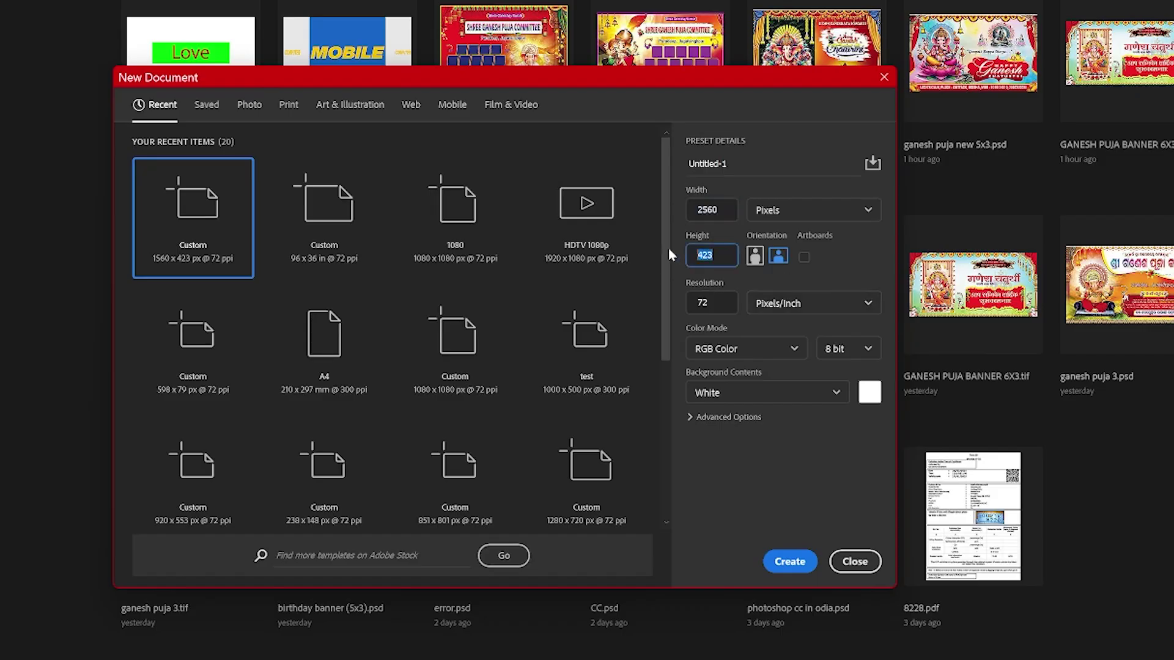
pyautogui.write('1')
pyautogui.write('440')
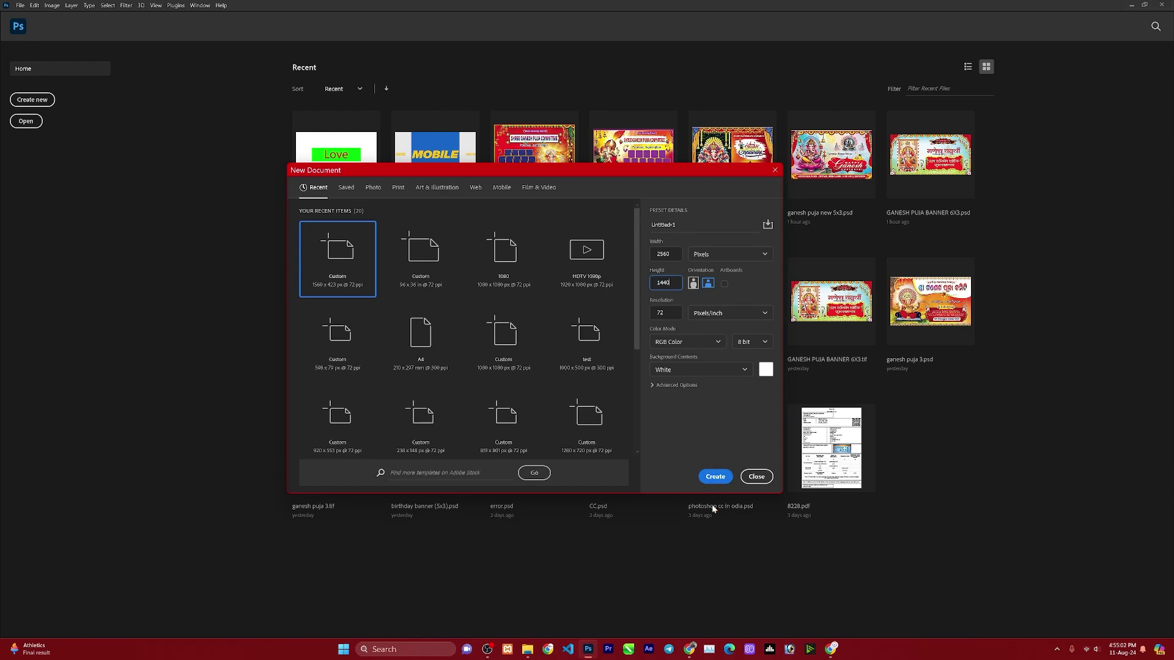
pyautogui.click(717, 481)
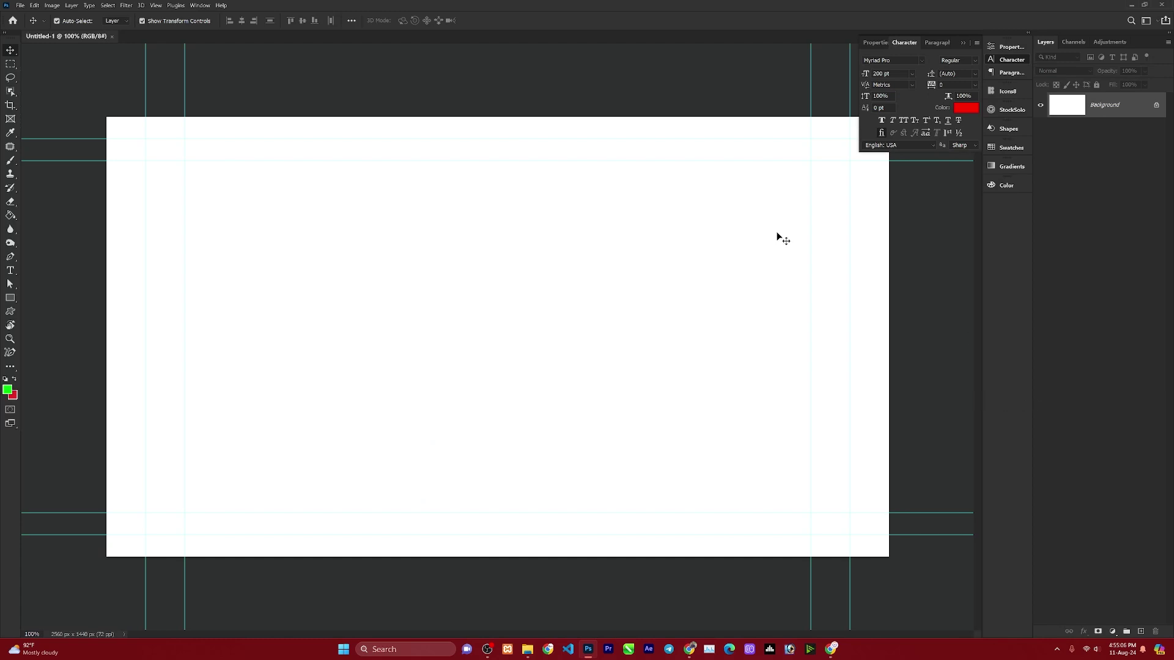
# - Clear all guides, collapse the Character panel and float the document window
pyautogui.hotkey('ctrl', ';')
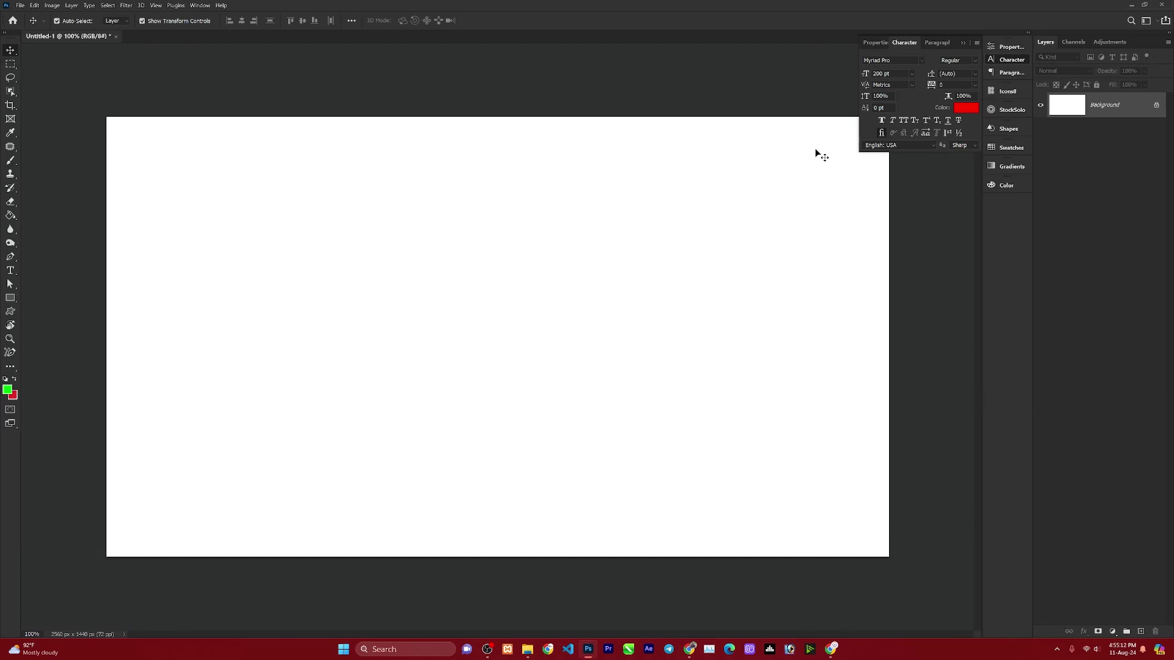
pyautogui.click(964, 43)
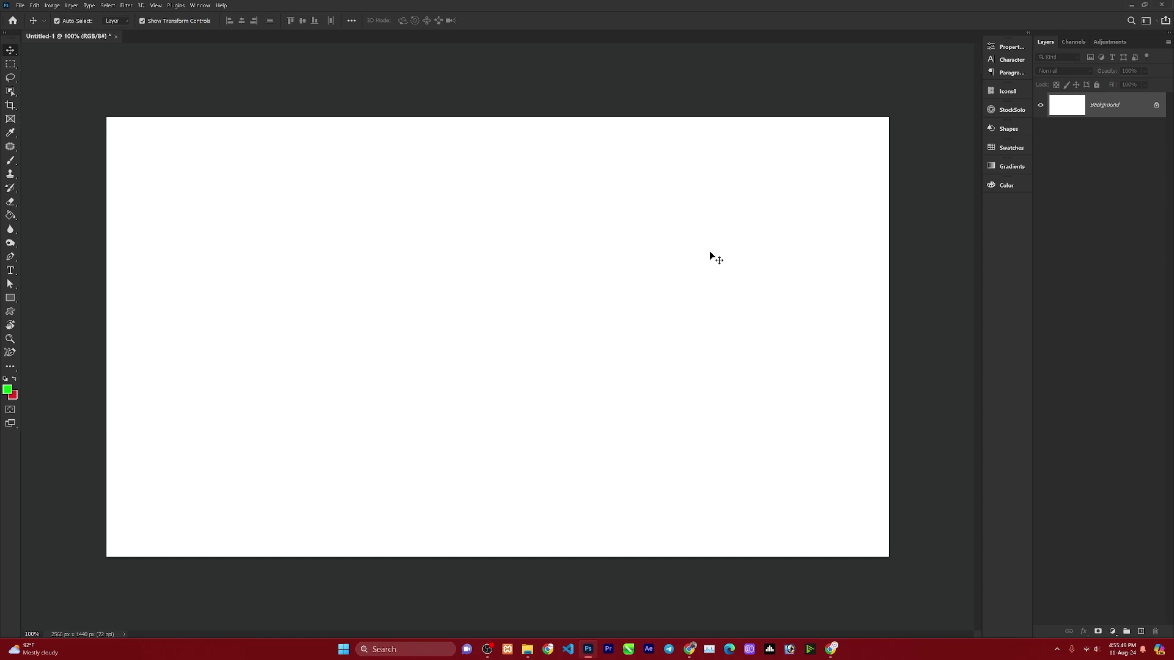
pyautogui.rightClick(105, 36)
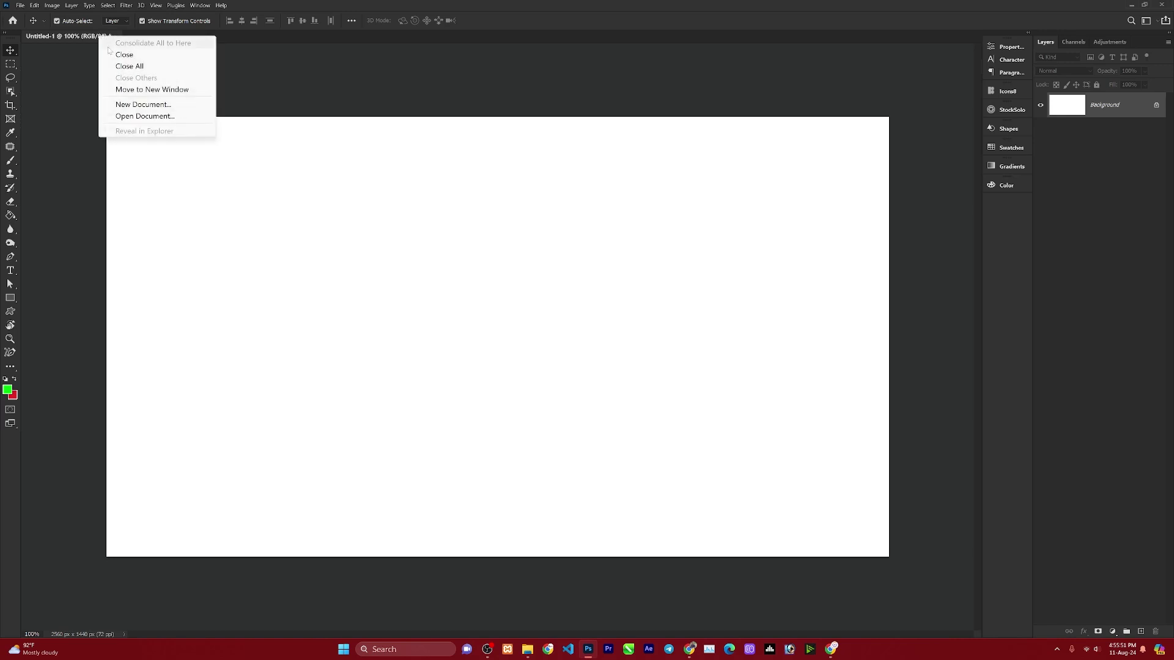
pyautogui.click(141, 68)
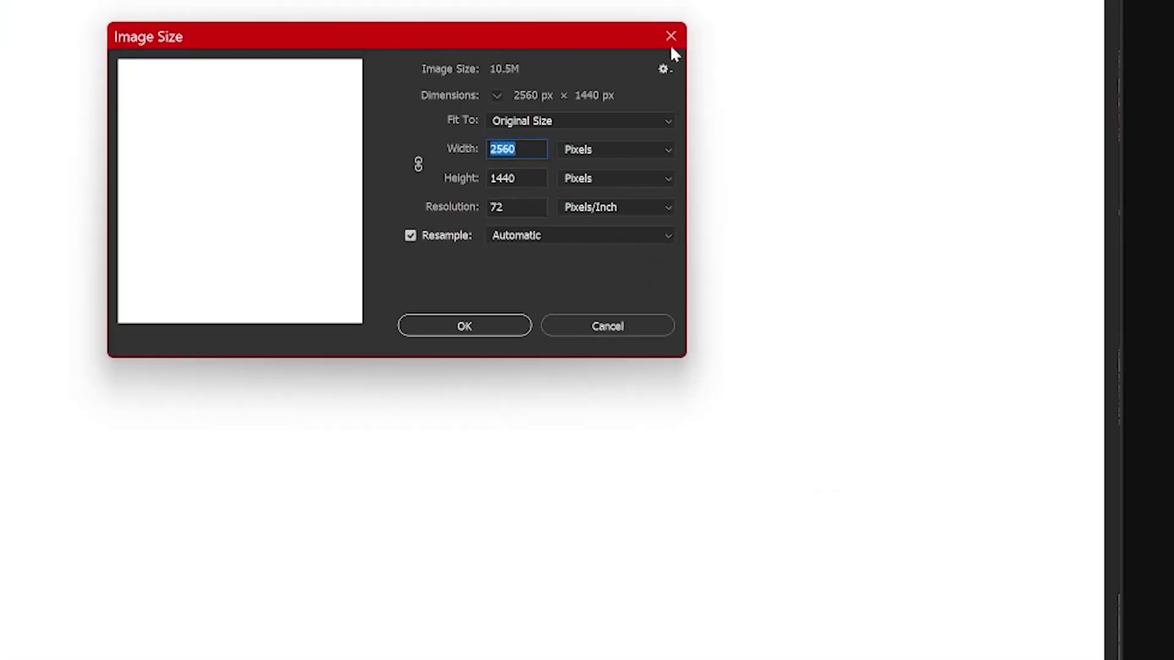
pyautogui.click(671, 38)
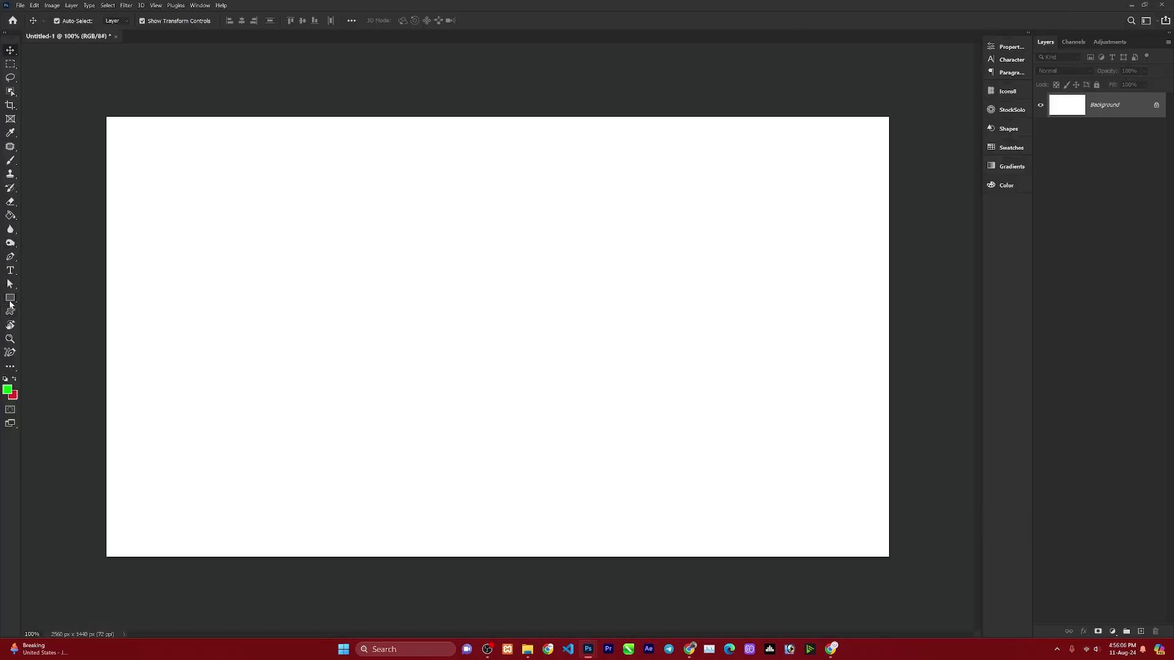
# - Draw Rectangle 1 at exactly 1855 × 423 px with the Rectangle tool
pyautogui.click(11, 299)
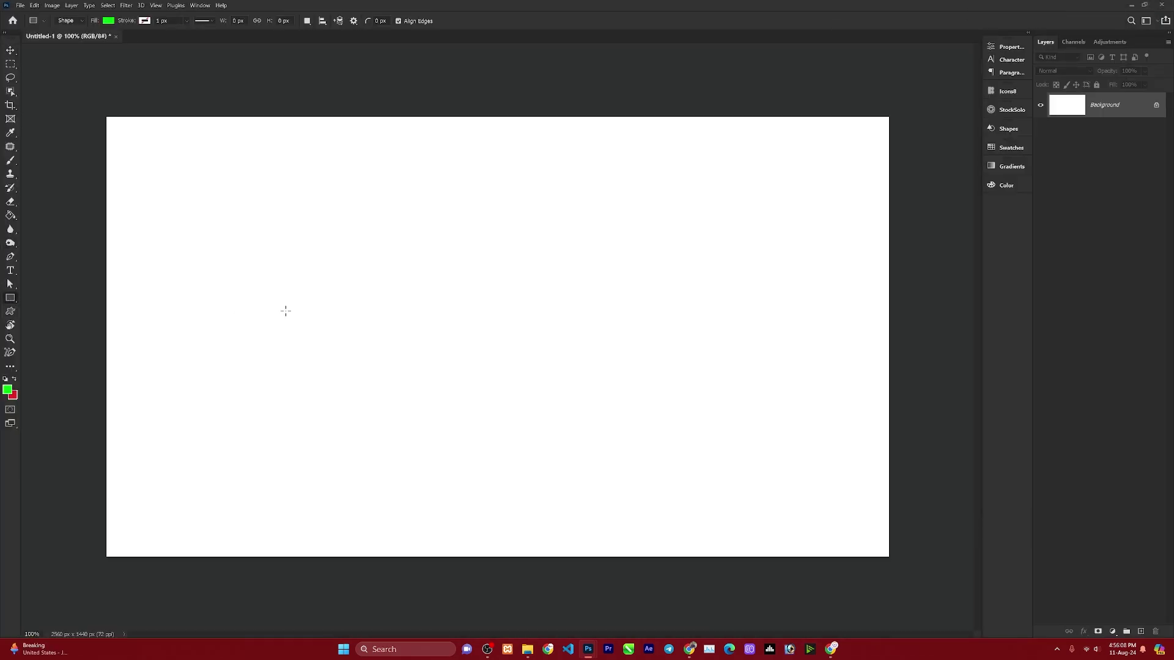
pyautogui.click(494, 292)
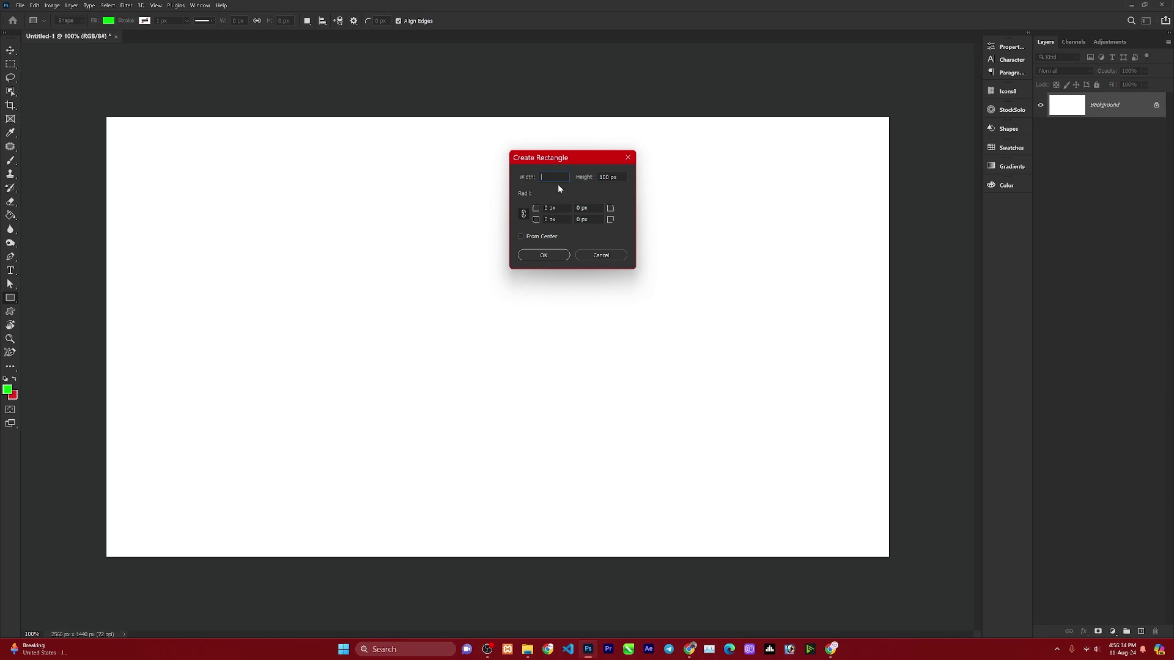
pyautogui.write('1855')
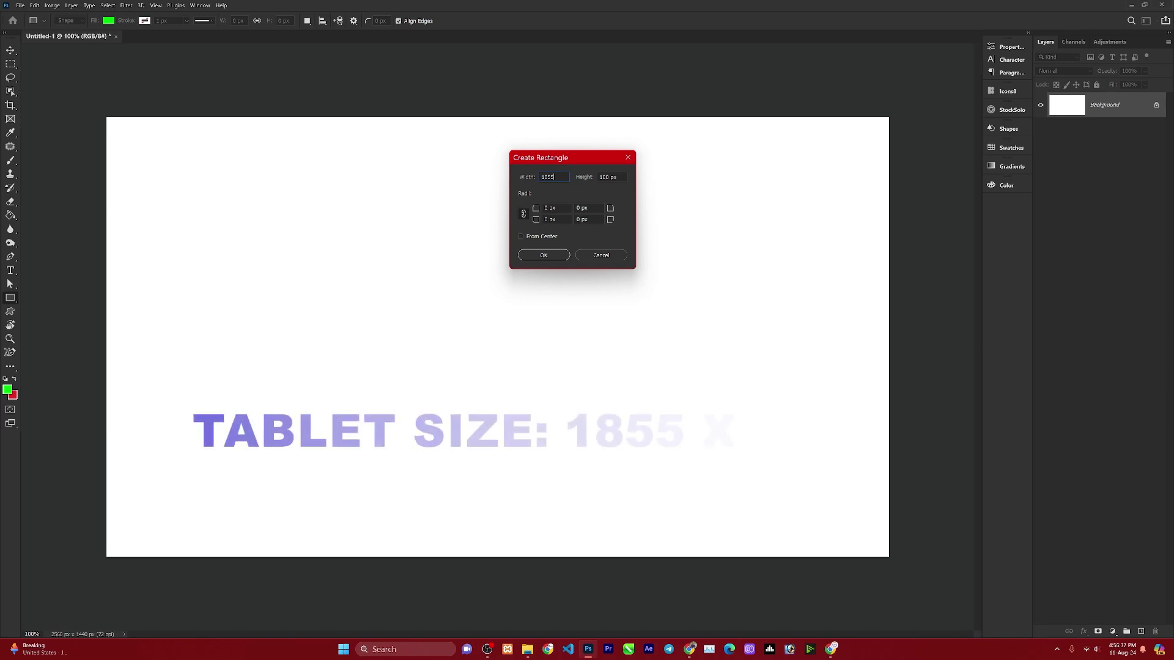
pyautogui.press('Tab')
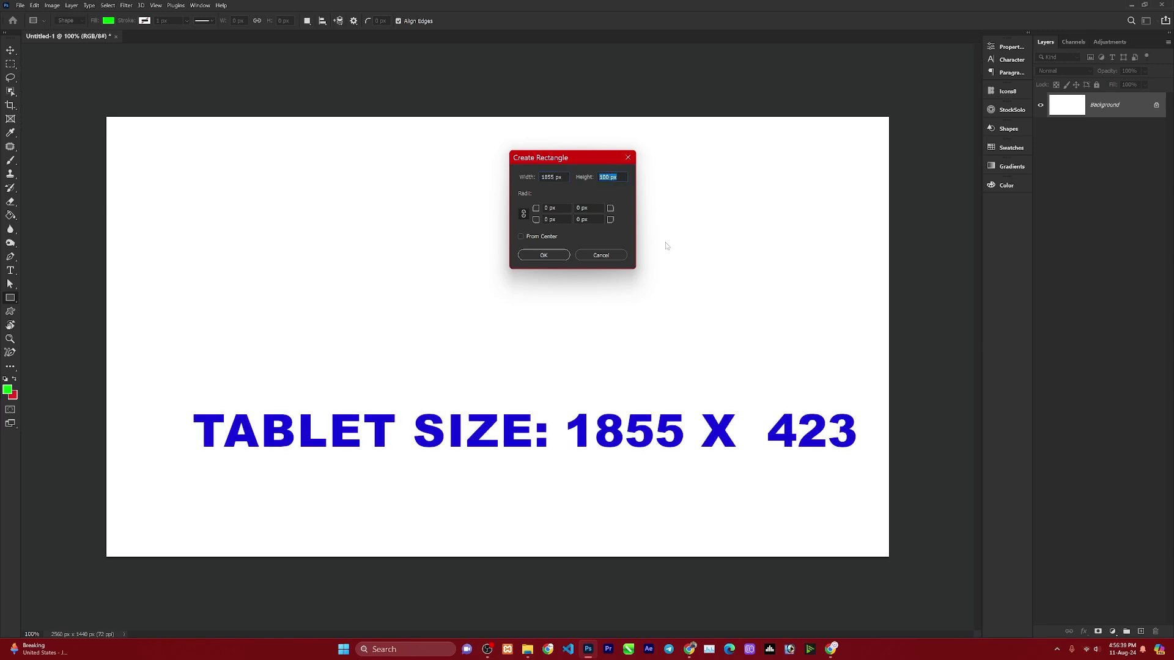
pyautogui.write('423')
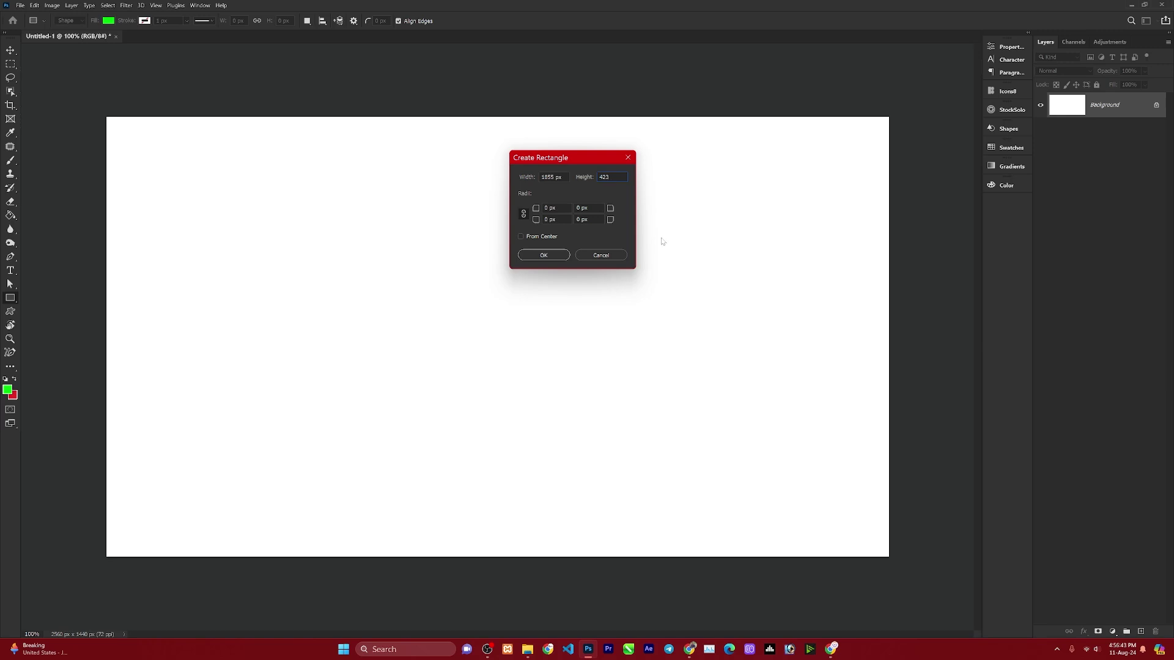
pyautogui.click(544, 255)
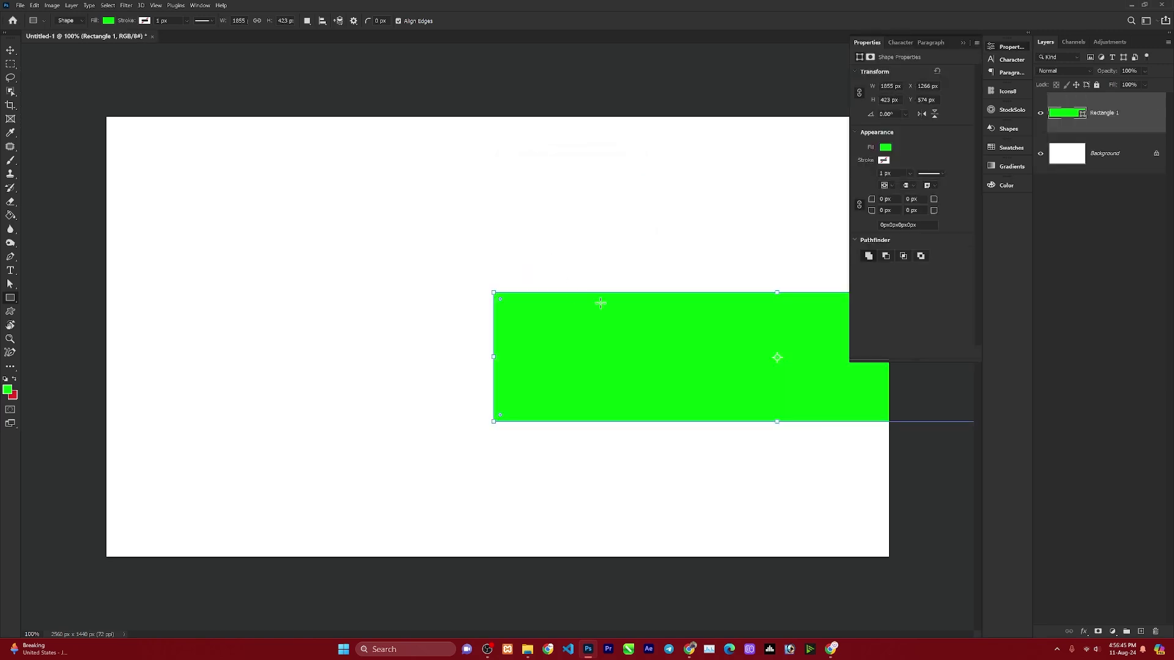
pyautogui.click(11, 54)
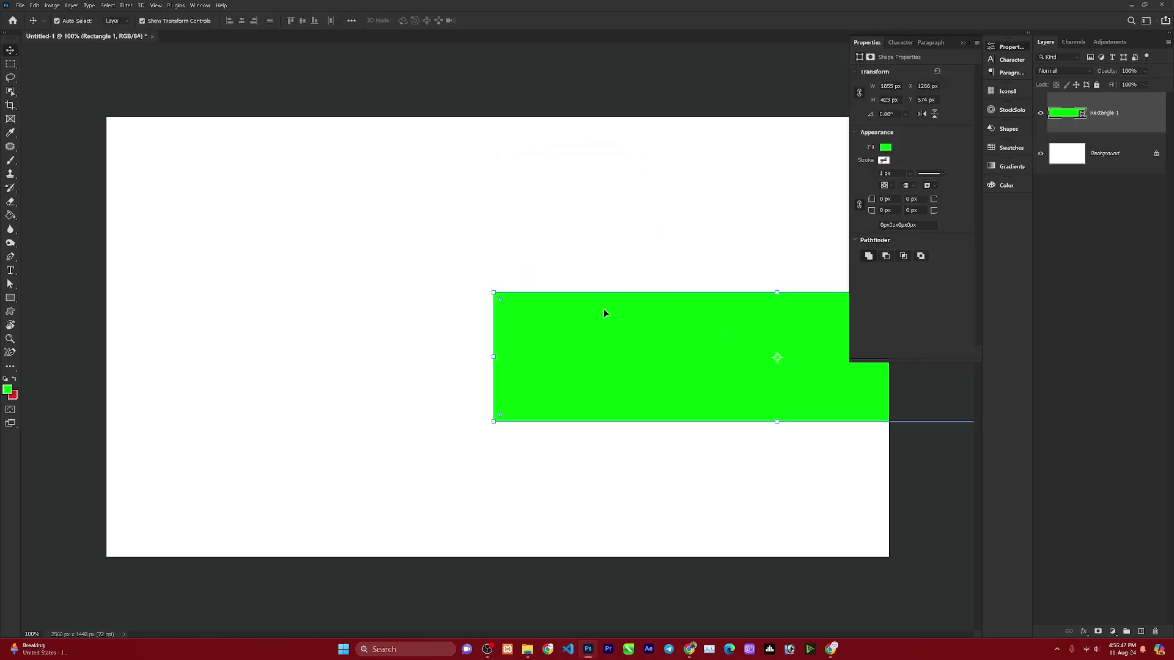
# - Align Rectangle 1 to the horizontal and vertical centres of the Background layer
pyautogui.moveTo(606, 314); pyautogui.dragTo(541, 336)
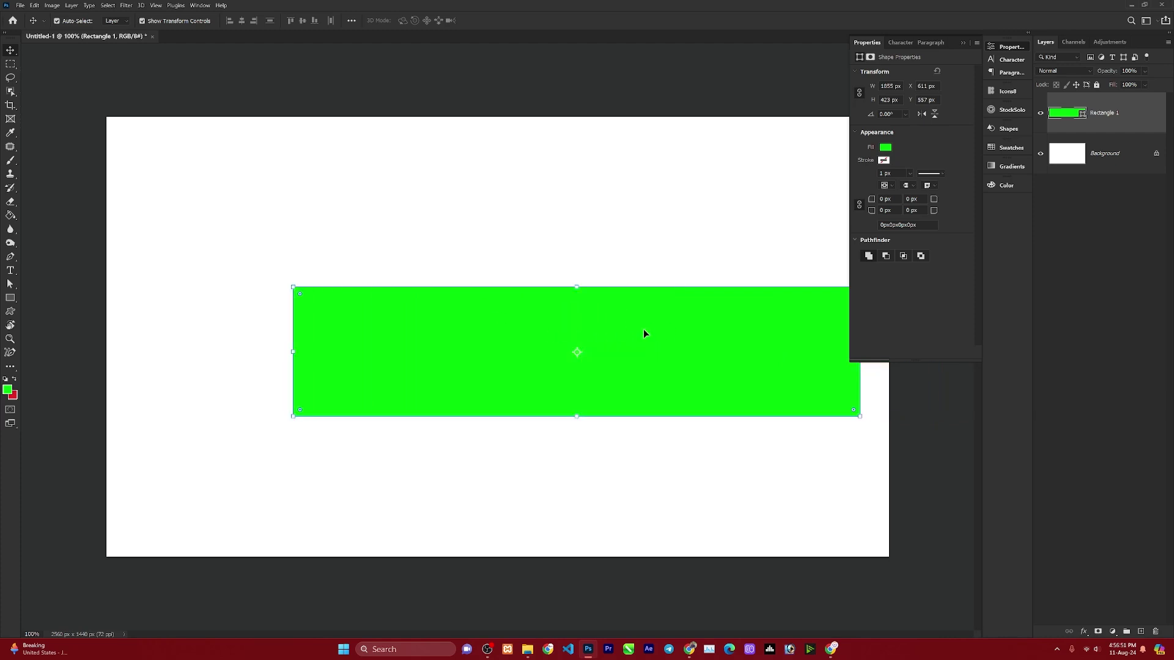
pyautogui.click(1109, 162)
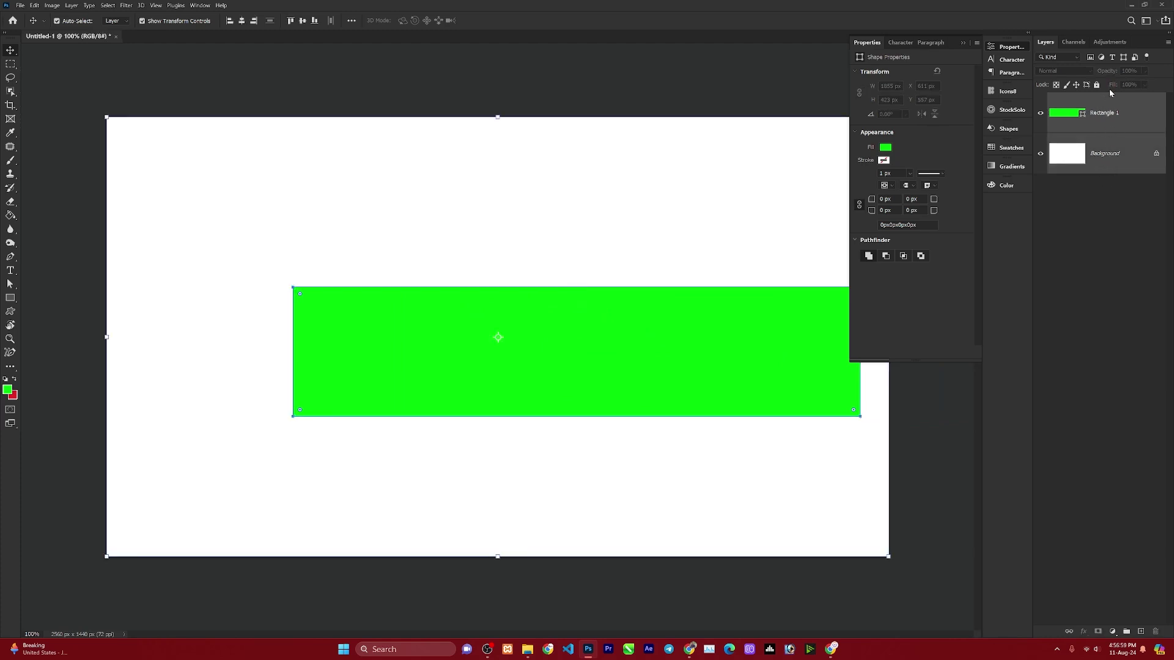
pyautogui.click(242, 21)
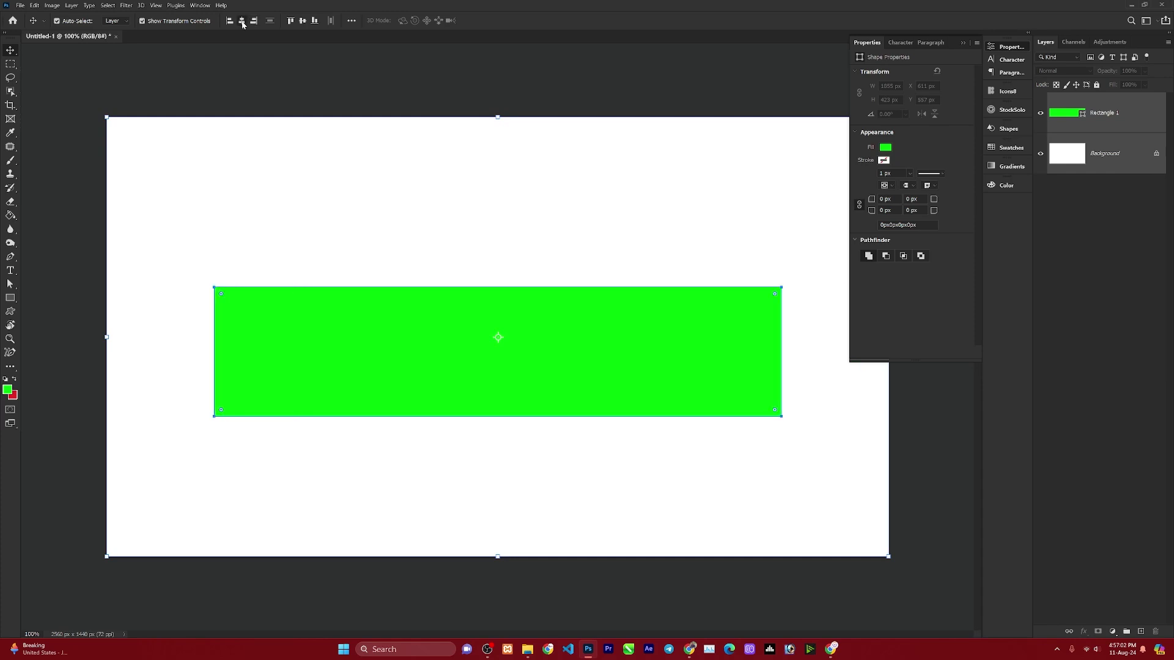
pyautogui.click(303, 21)
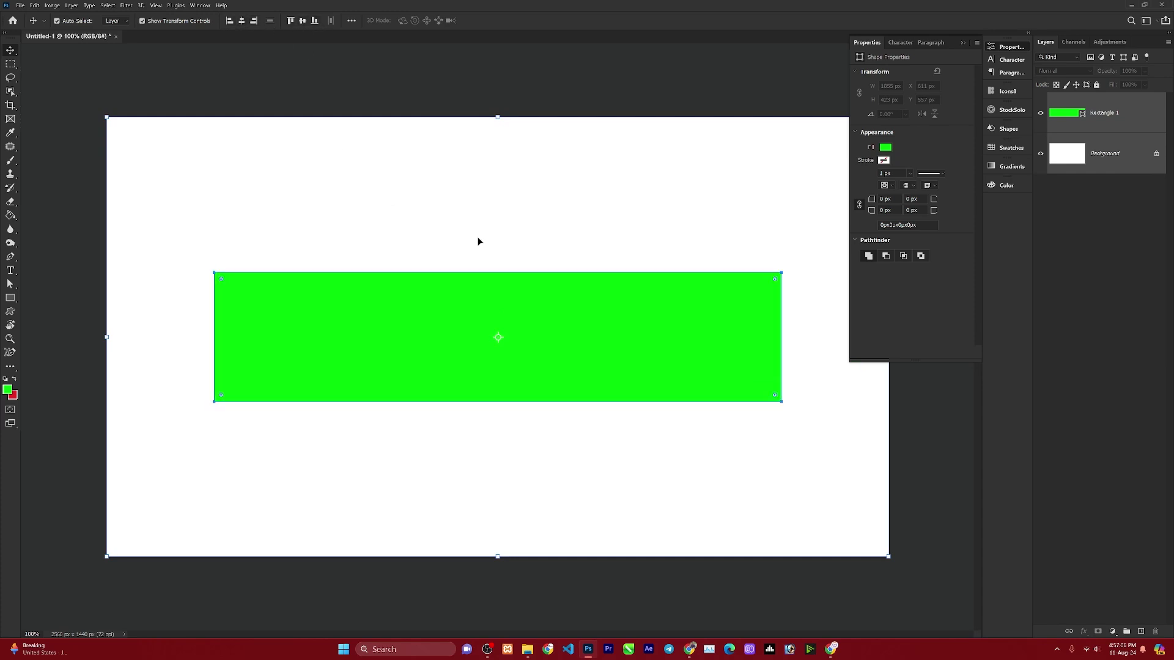
pyautogui.click(703, 211)
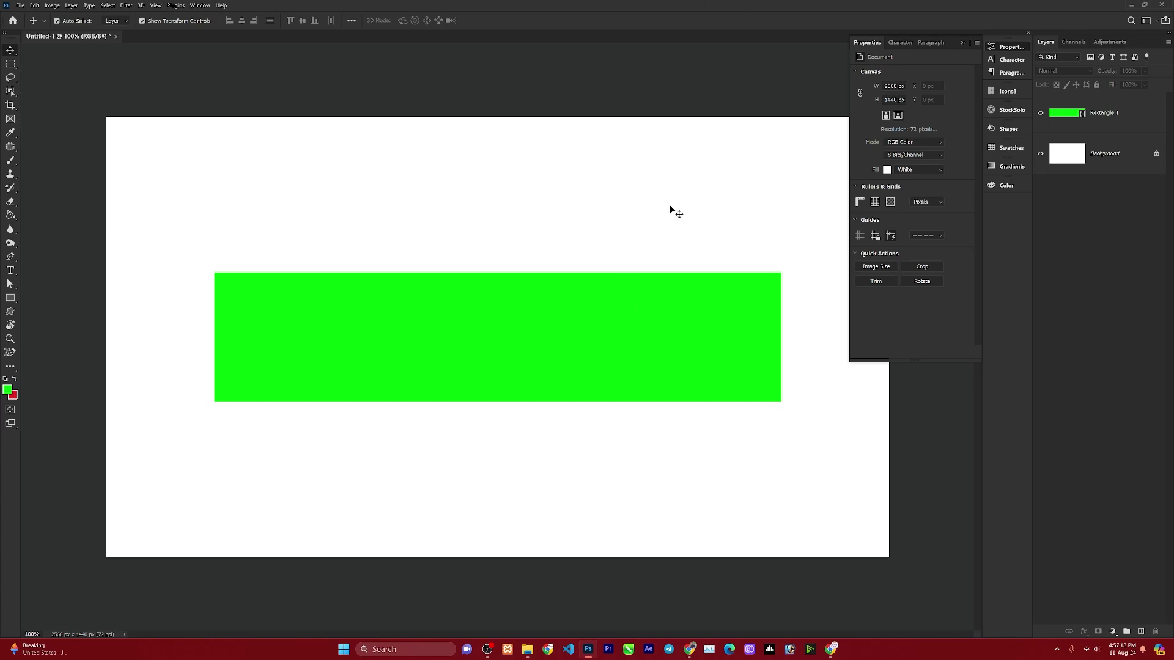
# - Draw a second rectangle, Rectangle 2, at 1546 × 423 px over the first
pyautogui.click(462, 335)
pyautogui.click(11, 298)
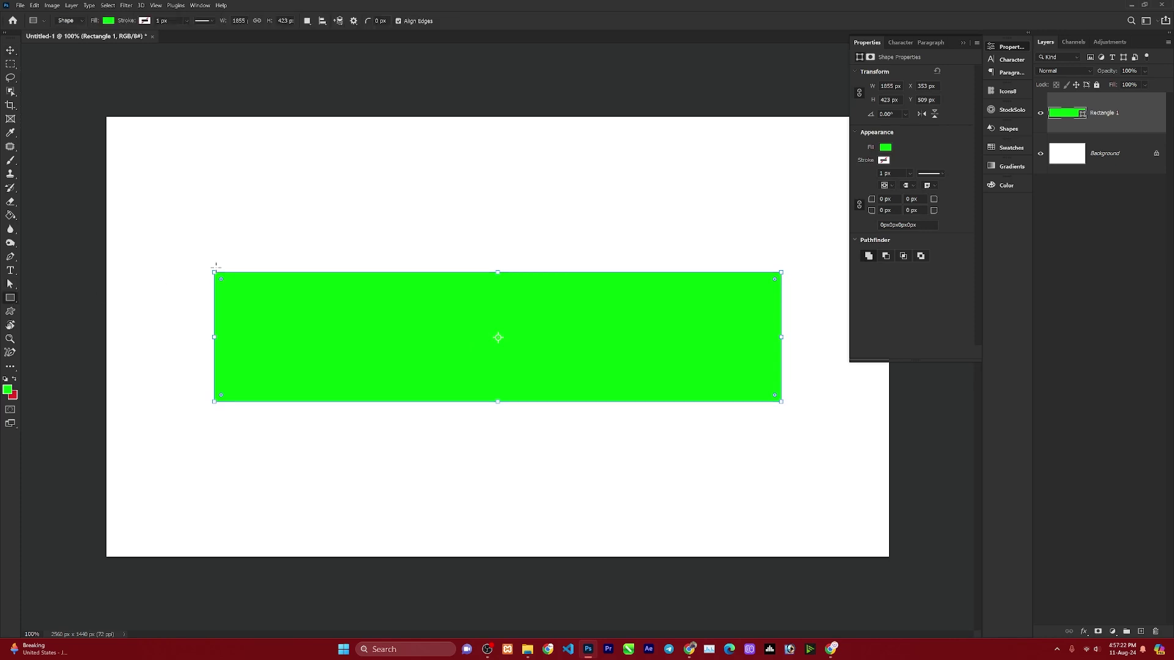
pyautogui.click(325, 223)
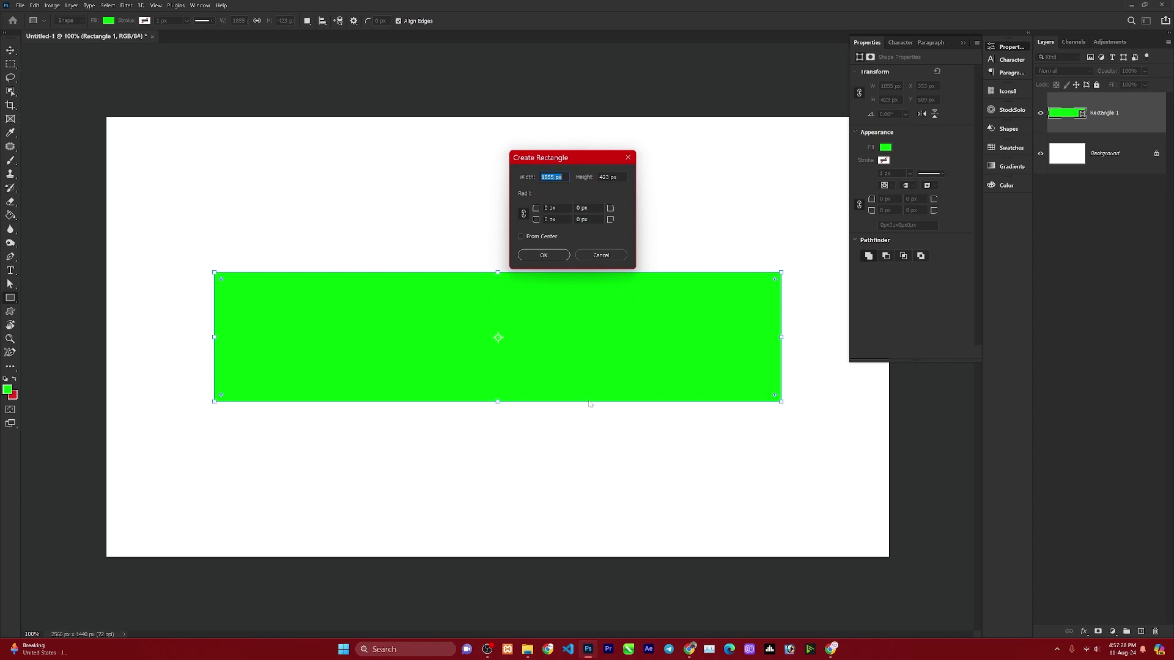
pyautogui.write('1546')
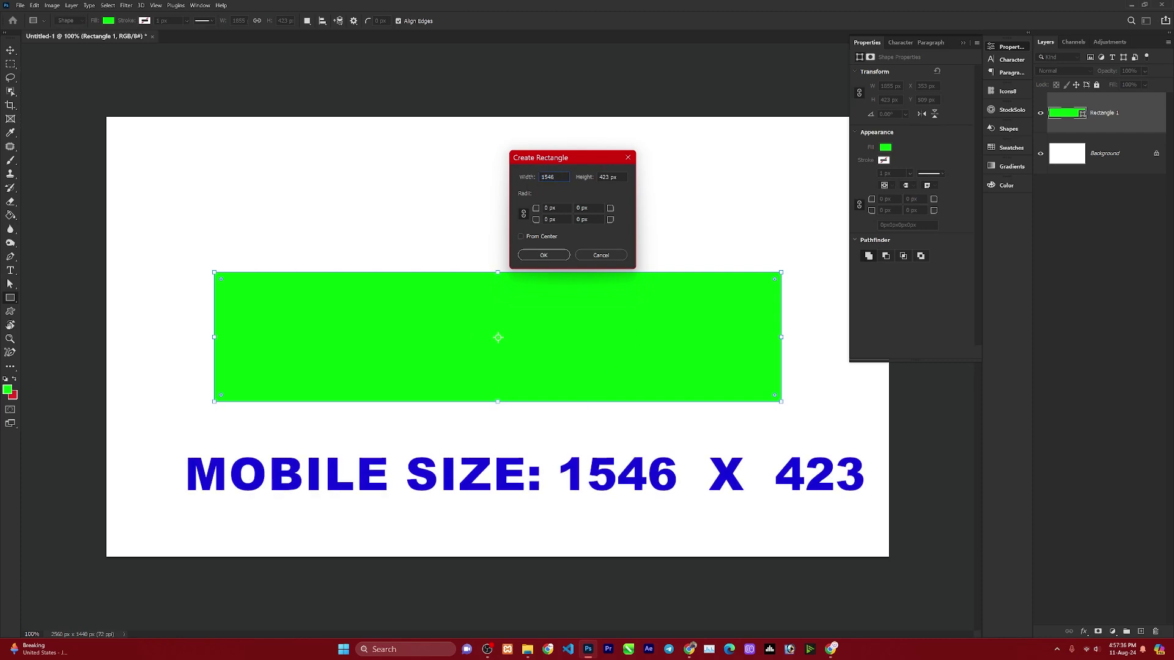
pyautogui.press('Tab')
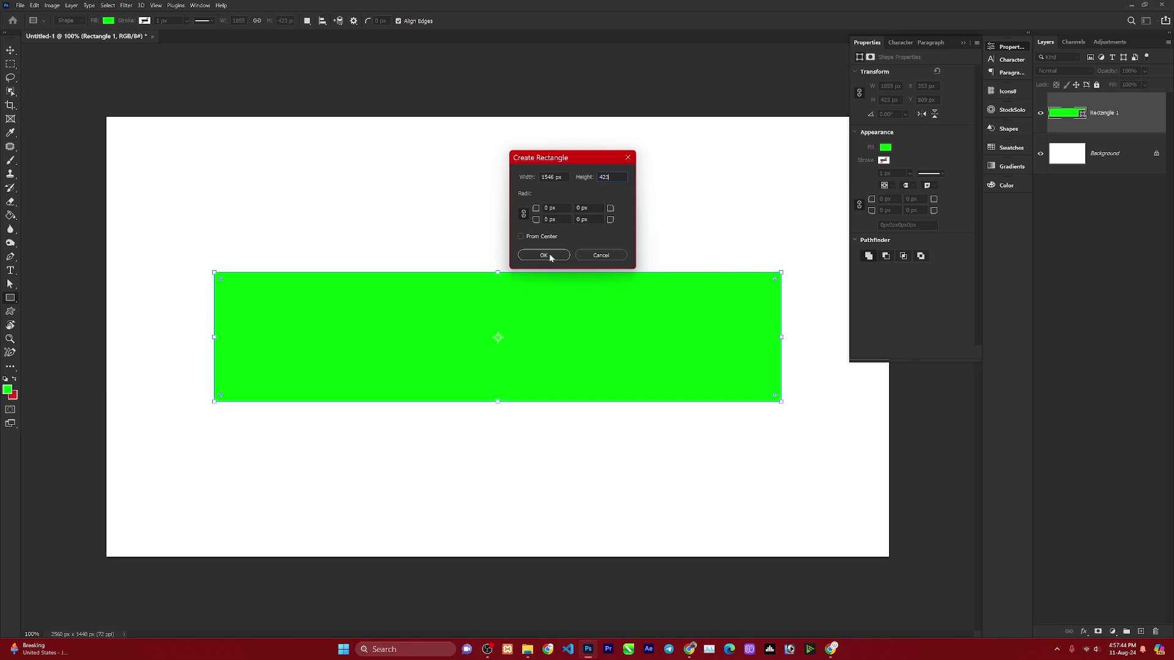
pyautogui.click(550, 256)
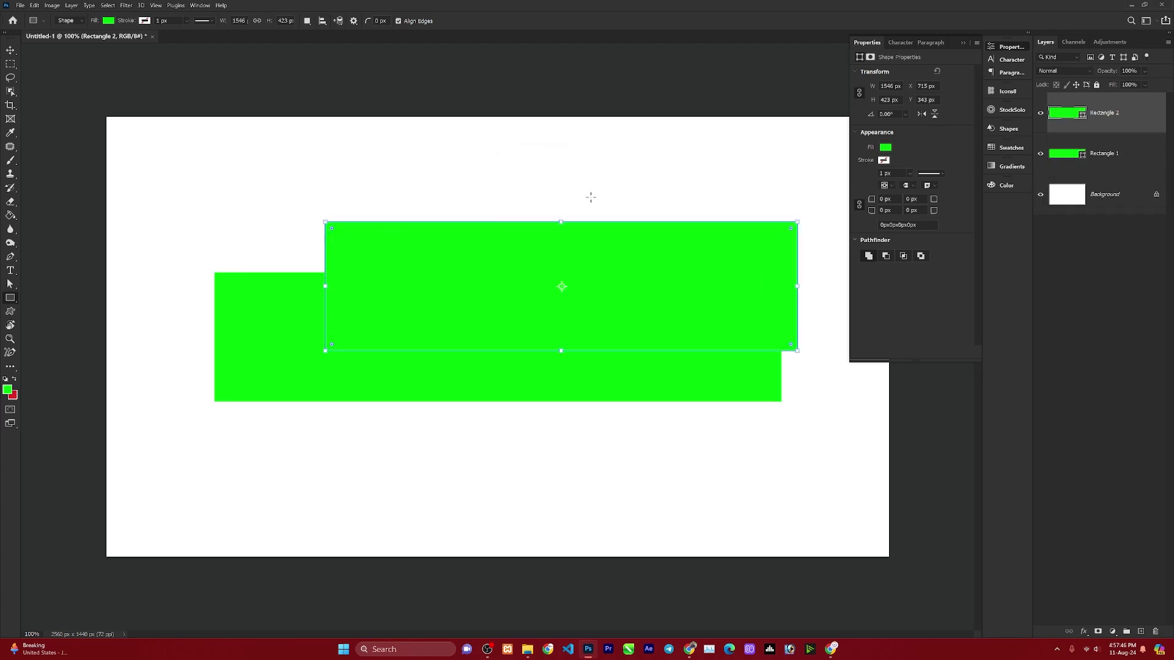
# - Align Rectangle 2 horizontally and vertically to the canvas centre, excluding Rectangle 1
pyautogui.click(10, 50)
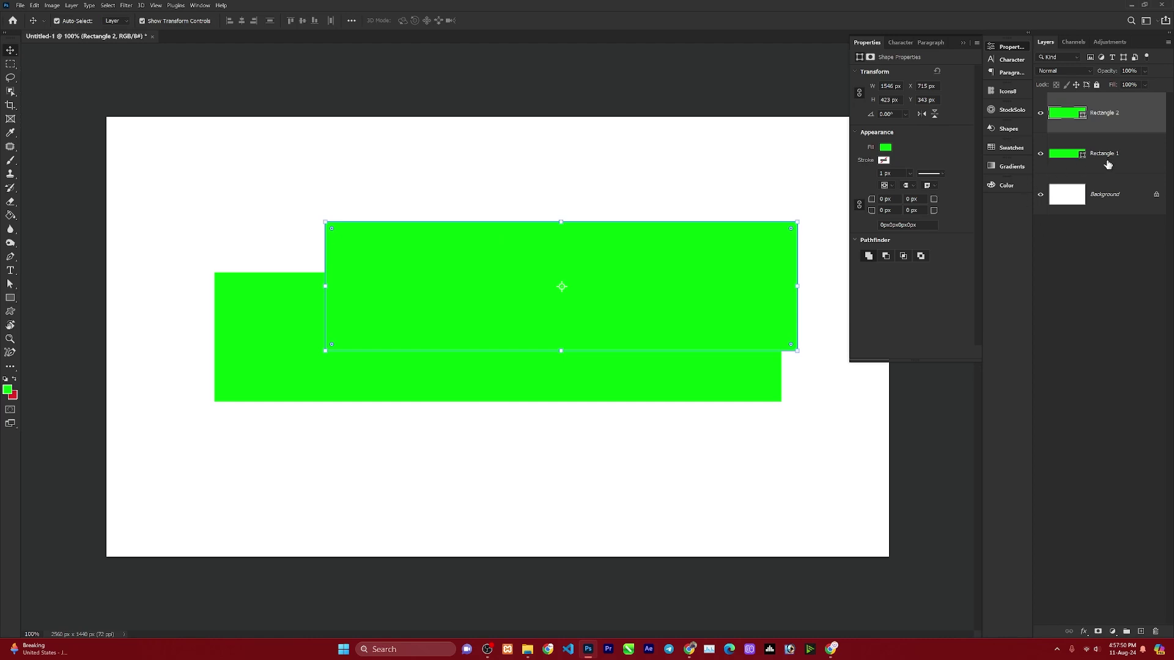
pyautogui.keyDown('shift'); pyautogui.click(1099, 205); pyautogui.keyUp('shift')
pyautogui.click(1095, 118)
pyautogui.keyDown('ctrl'); pyautogui.click(1103, 200); pyautogui.keyUp('ctrl')
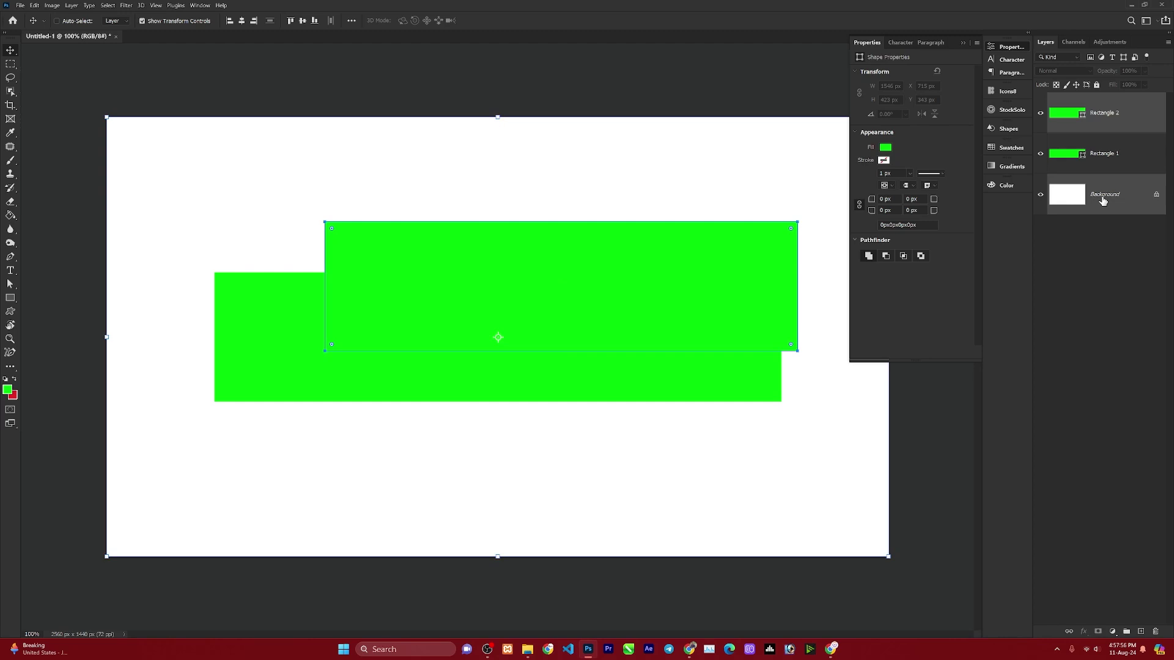
pyautogui.click(242, 22)
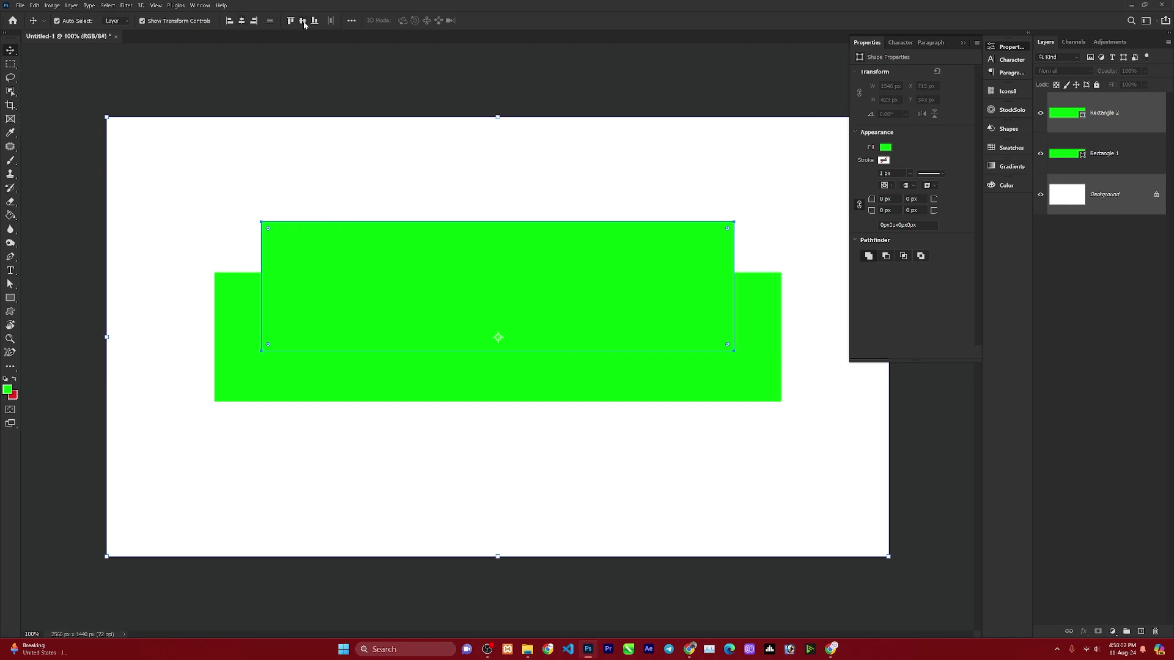
pyautogui.click(303, 22)
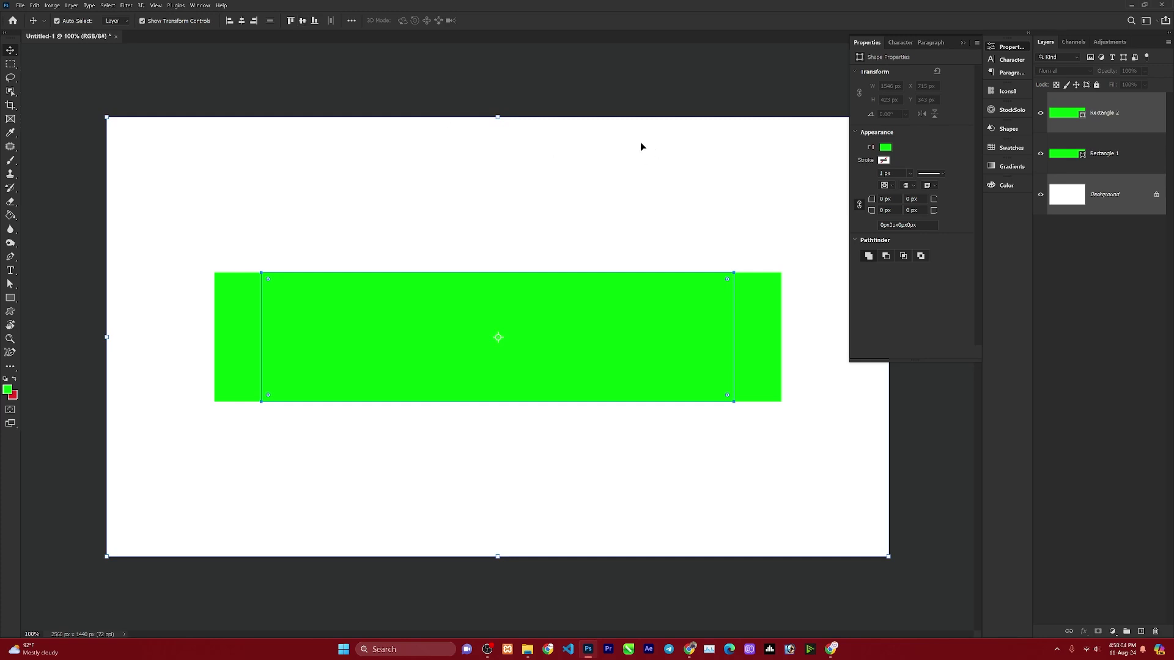
pyautogui.click(637, 160)
pyautogui.click(614, 298)
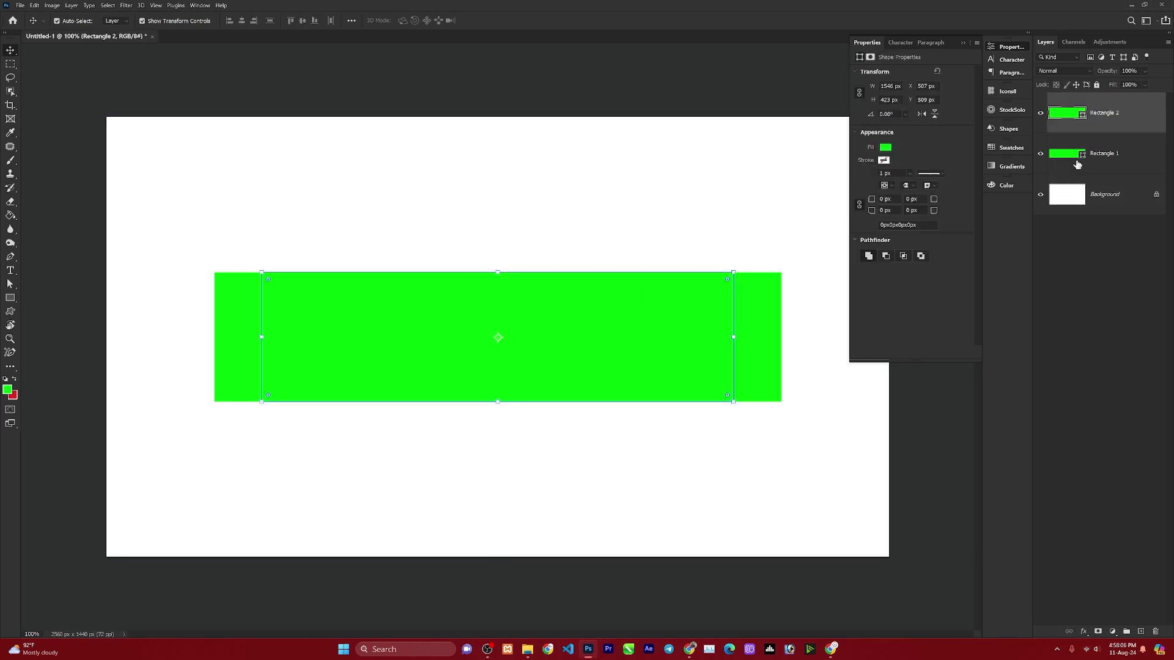
# - Fill Rectangle 2 magenta via its Color Picker, then select the wider rectangle behind
pyautogui.doubleClick(1067, 112)
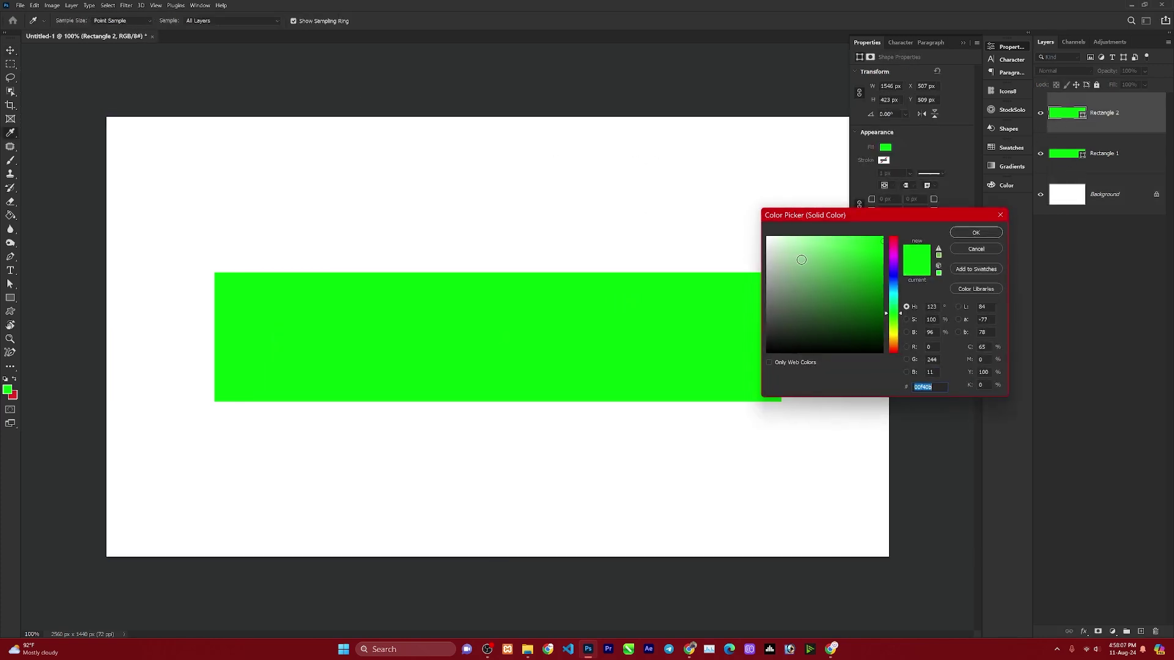
pyautogui.click(893, 249)
pyautogui.click(861, 263)
pyautogui.click(976, 232)
pyautogui.press('v')
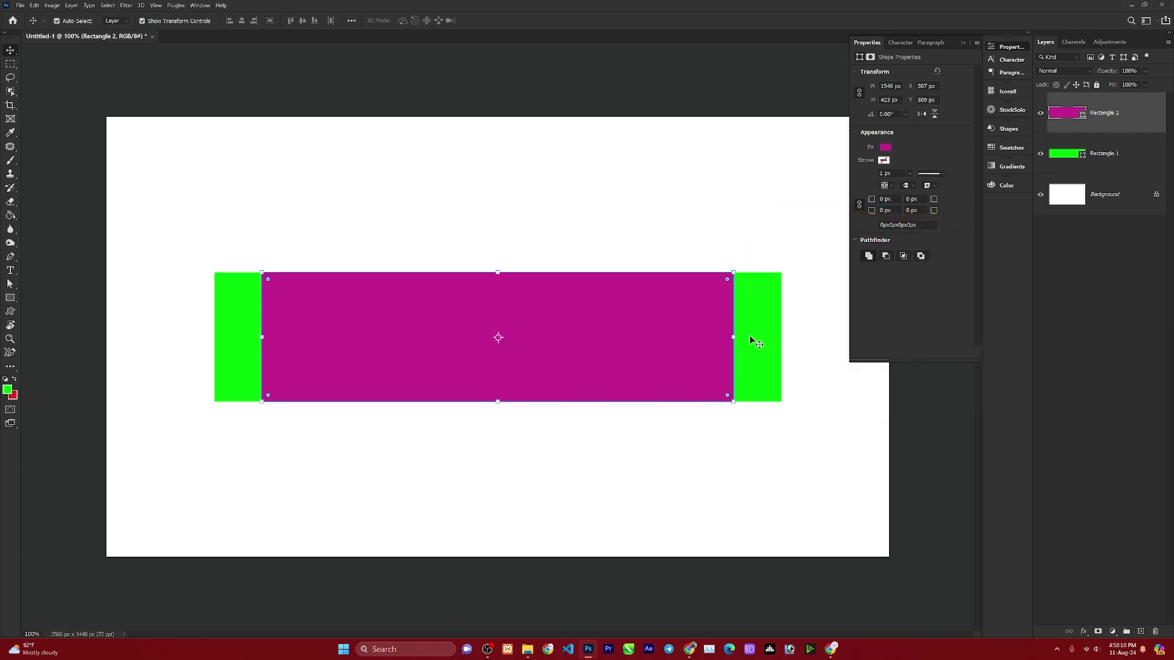
pyautogui.click(754, 336)
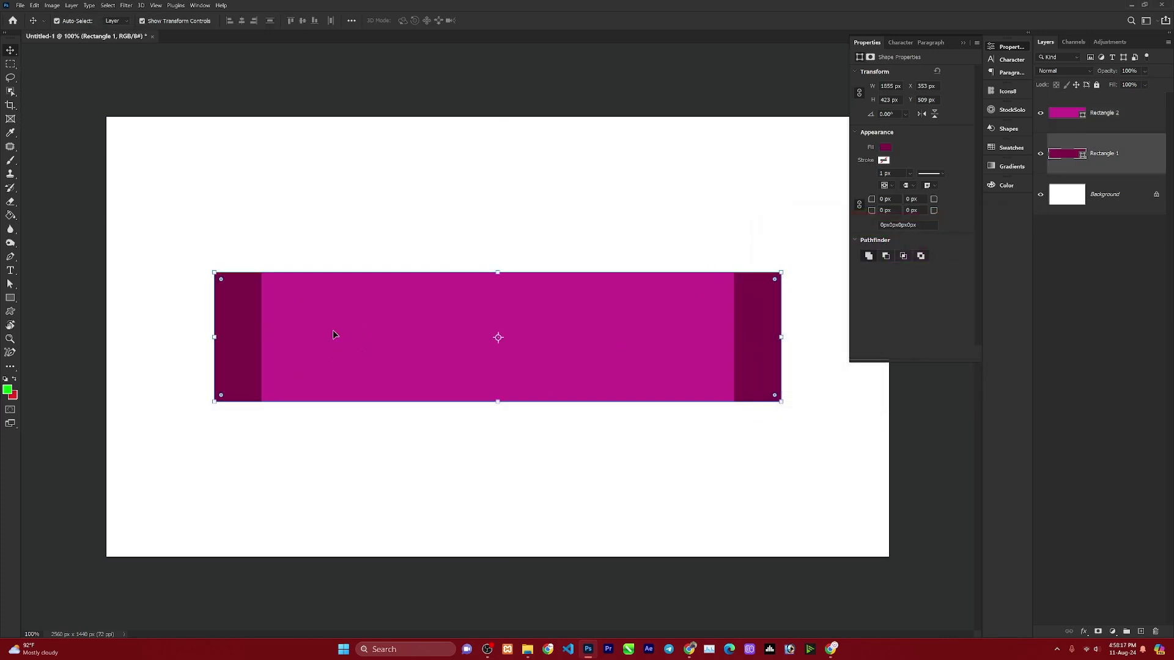
pyautogui.click(445, 241)
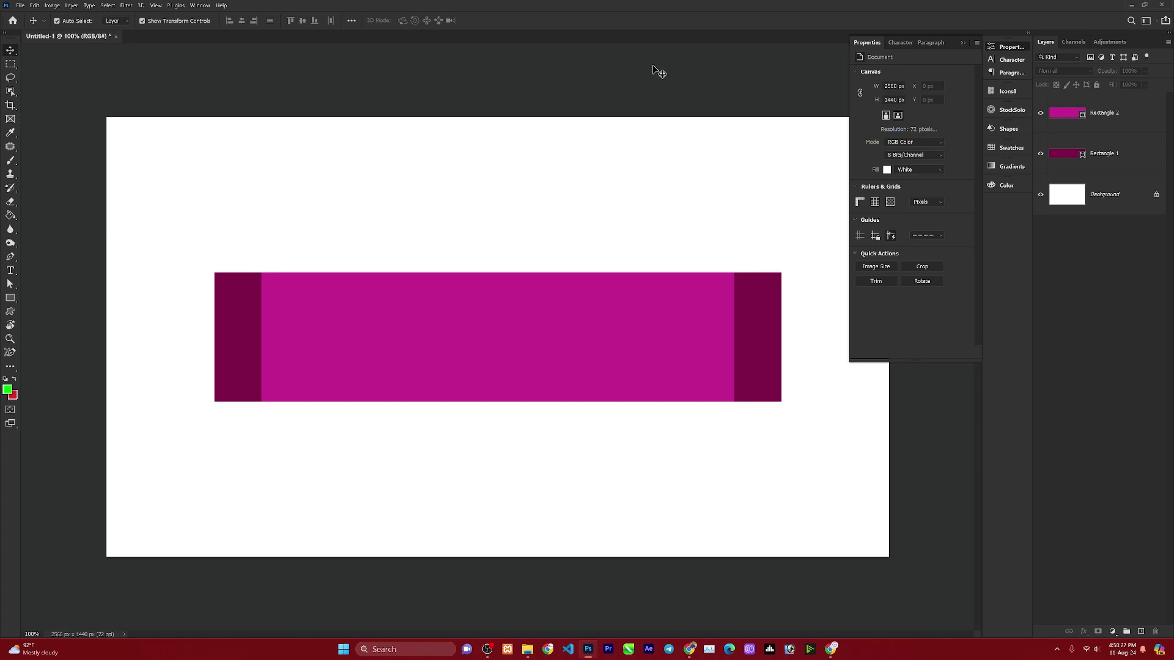
# - Show rulers and drag guides to the left, top, right and bottom edges of Rectangle 2
pyautogui.click(539, 357)
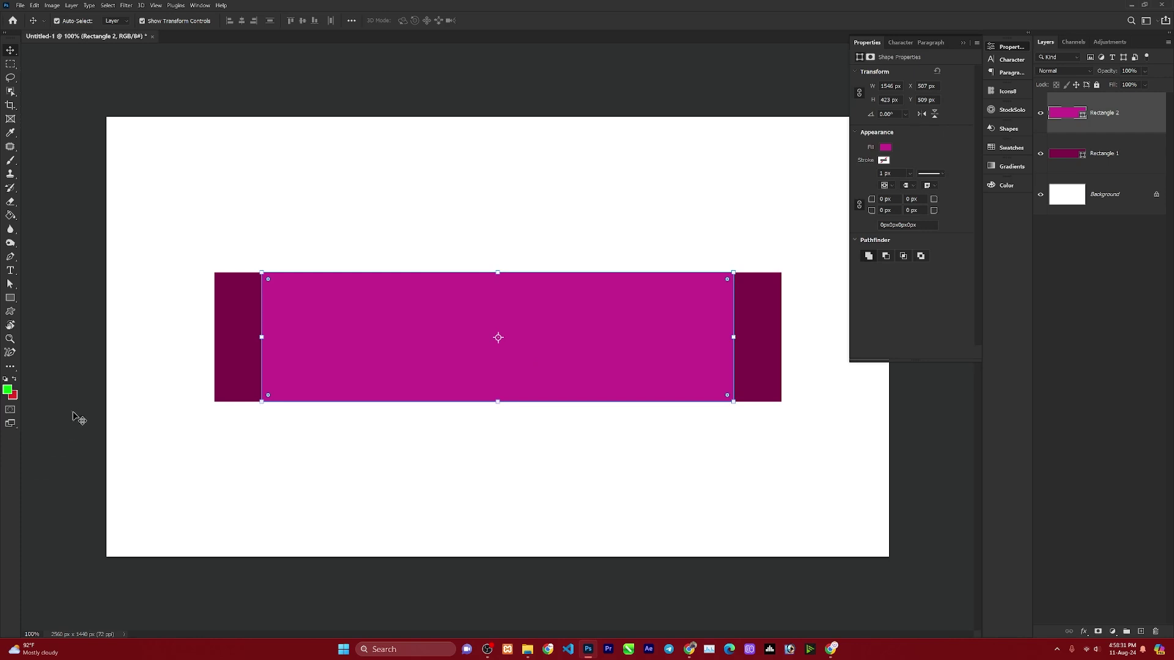
pyautogui.hotkey('ctrl', 'r')
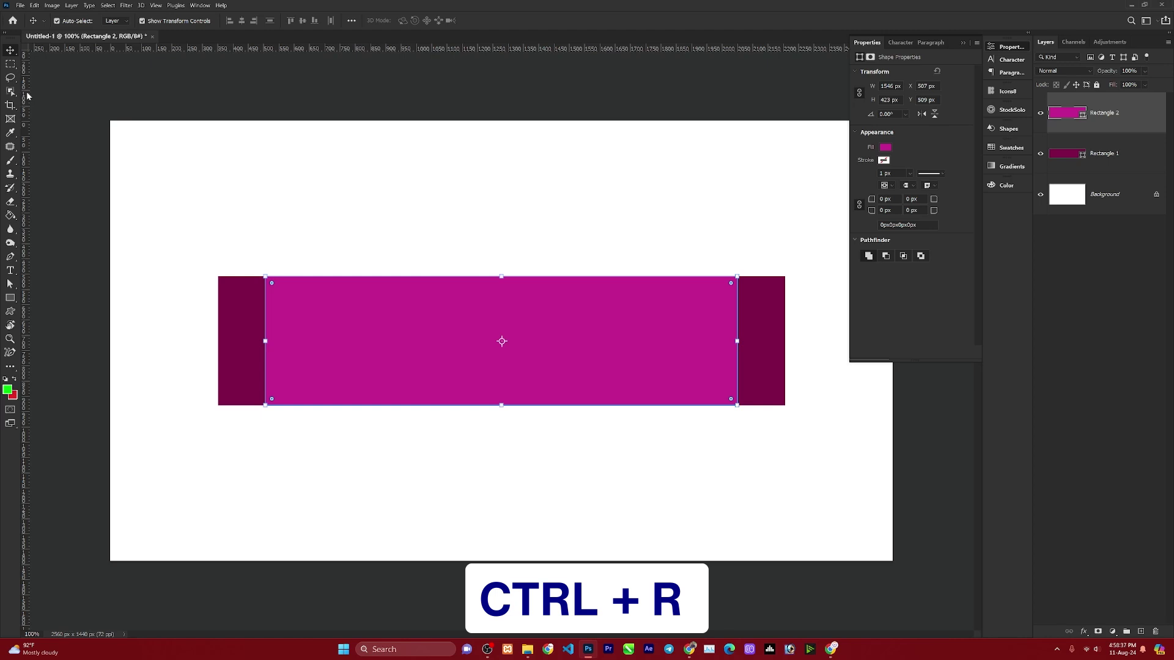
pyautogui.moveTo(27, 90); pyautogui.dragTo(267, 297)
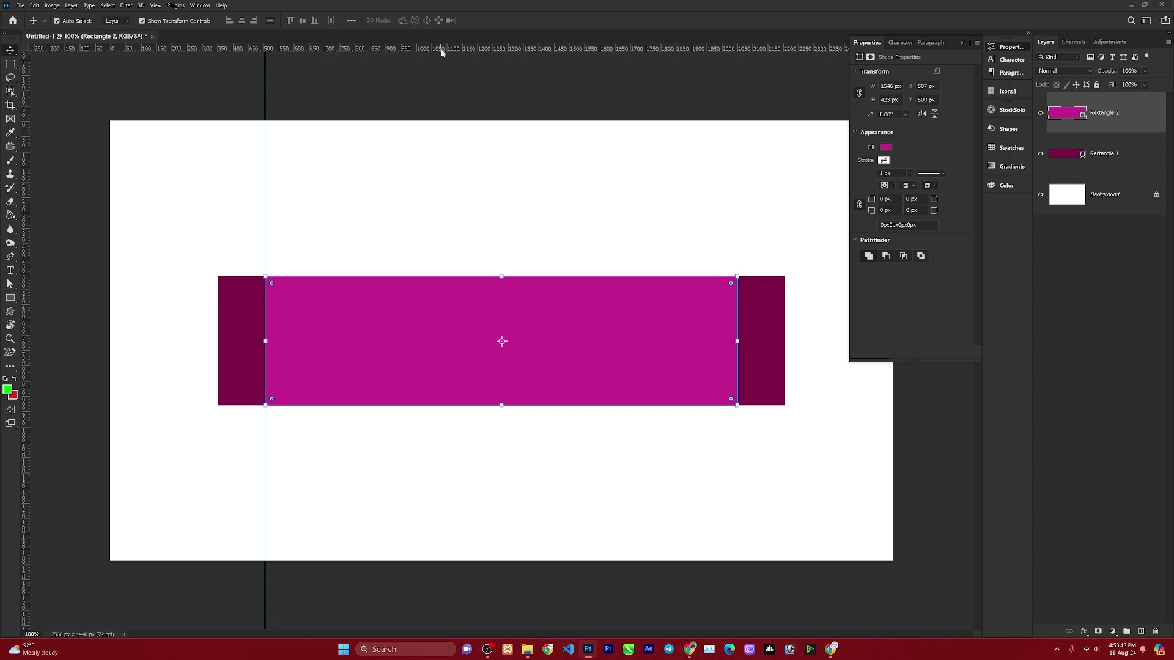
pyautogui.moveTo(444, 49); pyautogui.dragTo(449, 278)
pyautogui.moveTo(27, 515); pyautogui.dragTo(737, 500)
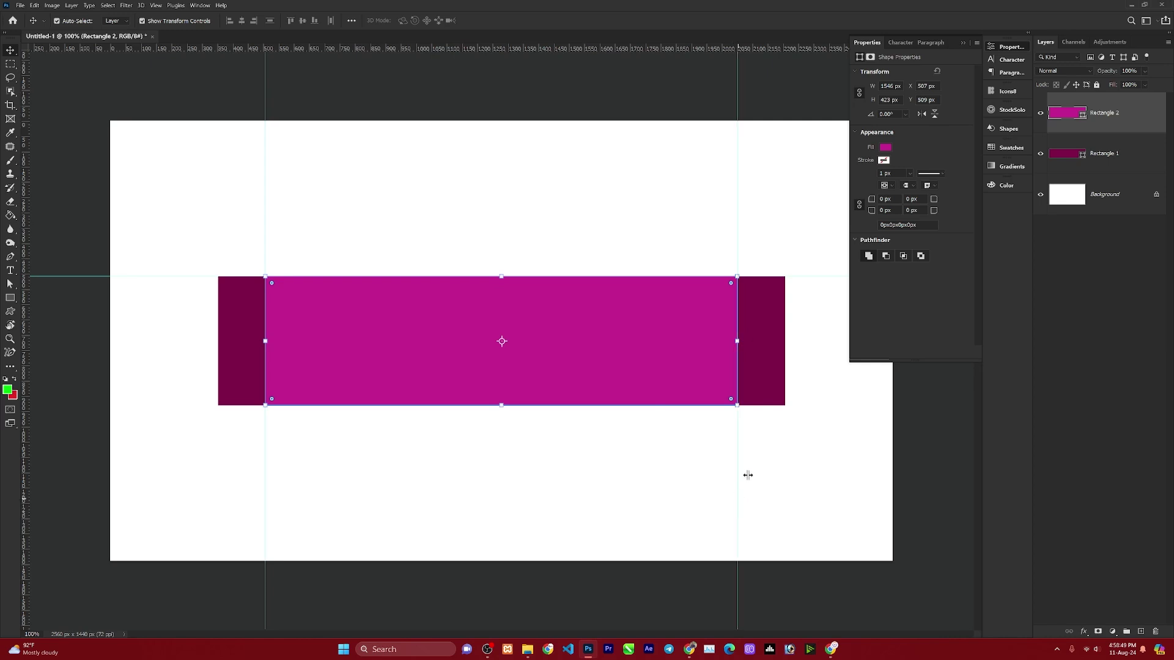
pyautogui.moveTo(594, 48); pyautogui.dragTo(632, 406)
# - Hide both rectangle layers and collapse the Properties panel
pyautogui.click(765, 325)
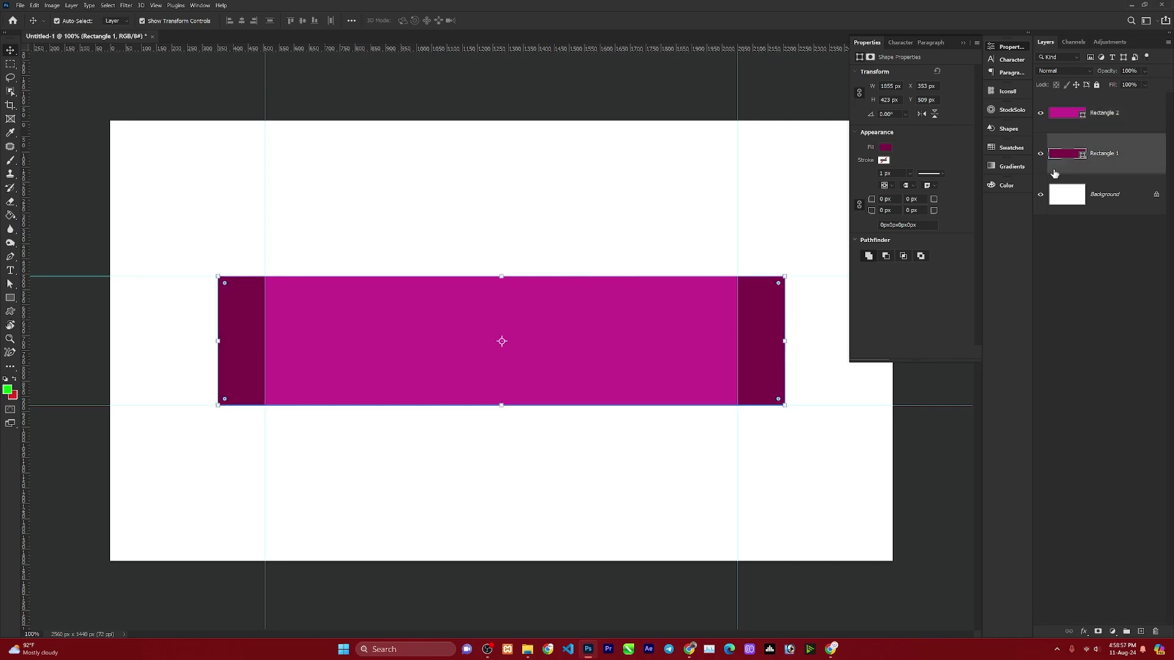
pyautogui.click(1041, 153)
pyautogui.click(1040, 113)
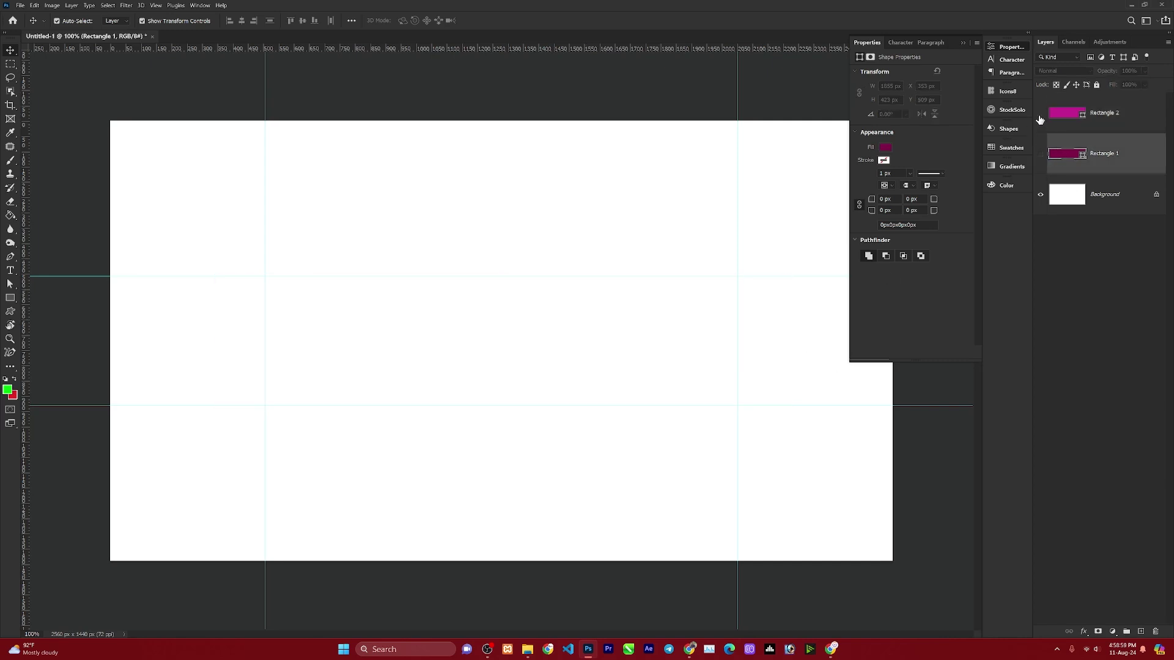
pyautogui.click(634, 308)
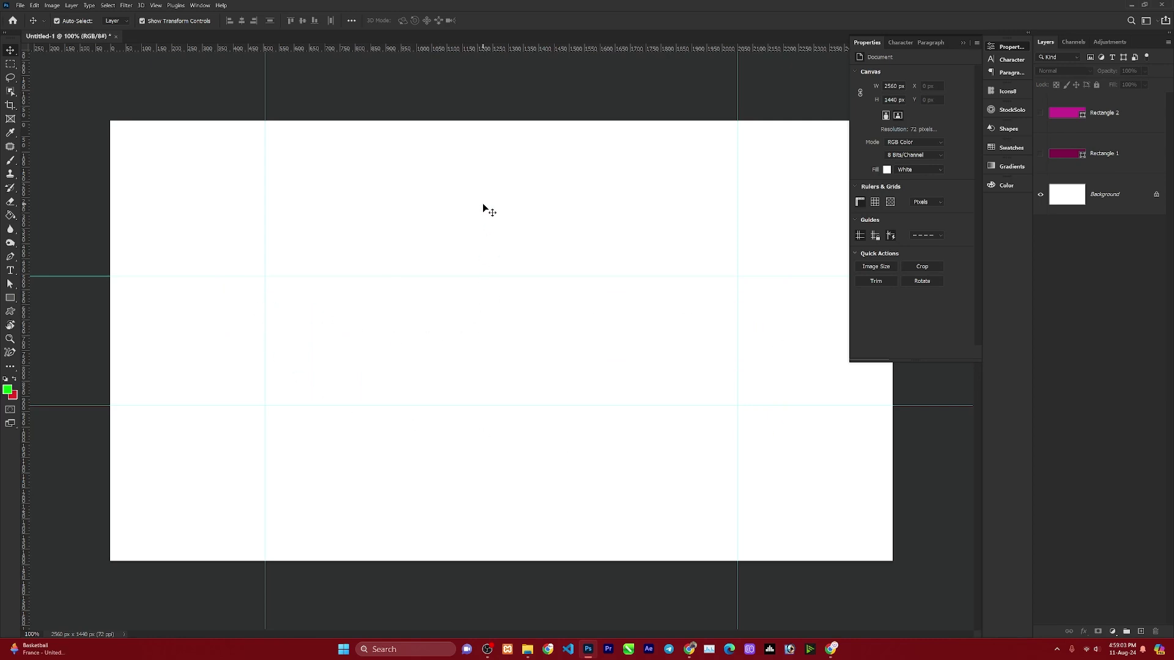
pyautogui.click(963, 43)
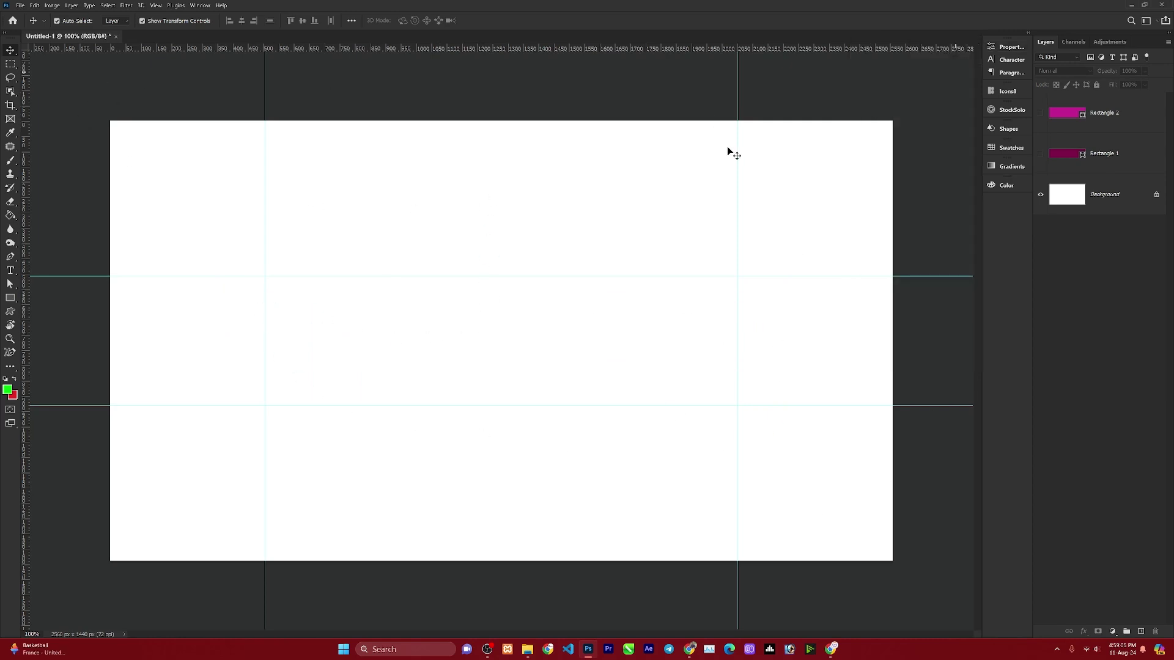
pyautogui.click(689, 649)
# - Search Google Images for 'wardpress background' and save a background image
pyautogui.click(550, 270)
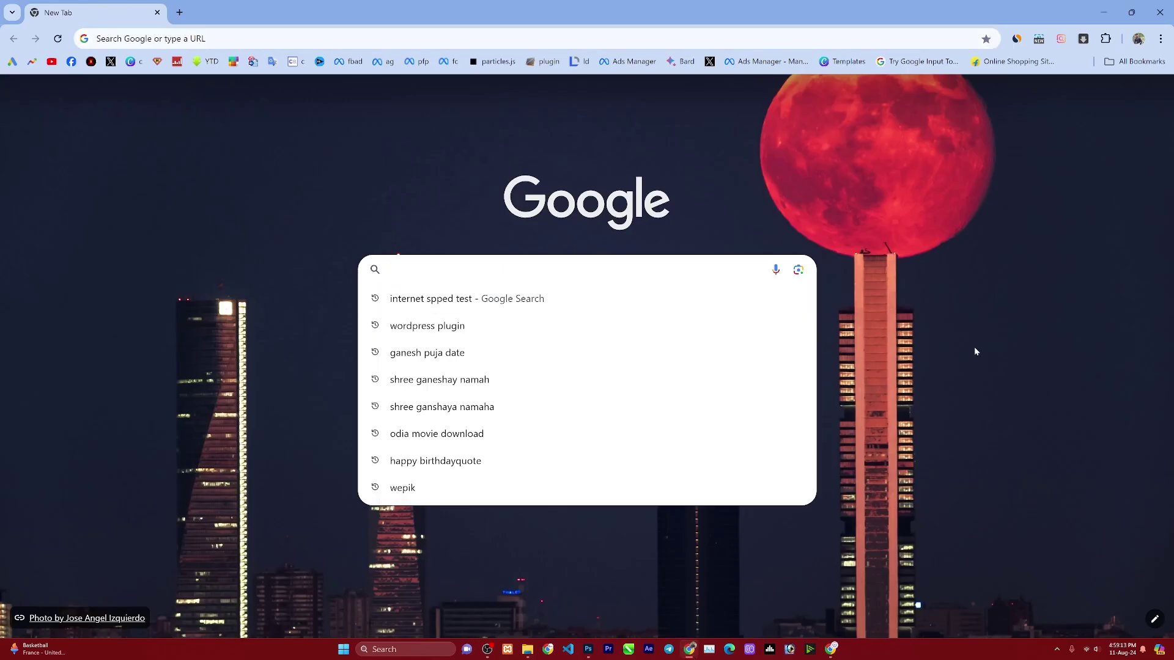
pyautogui.write('wardpress background')
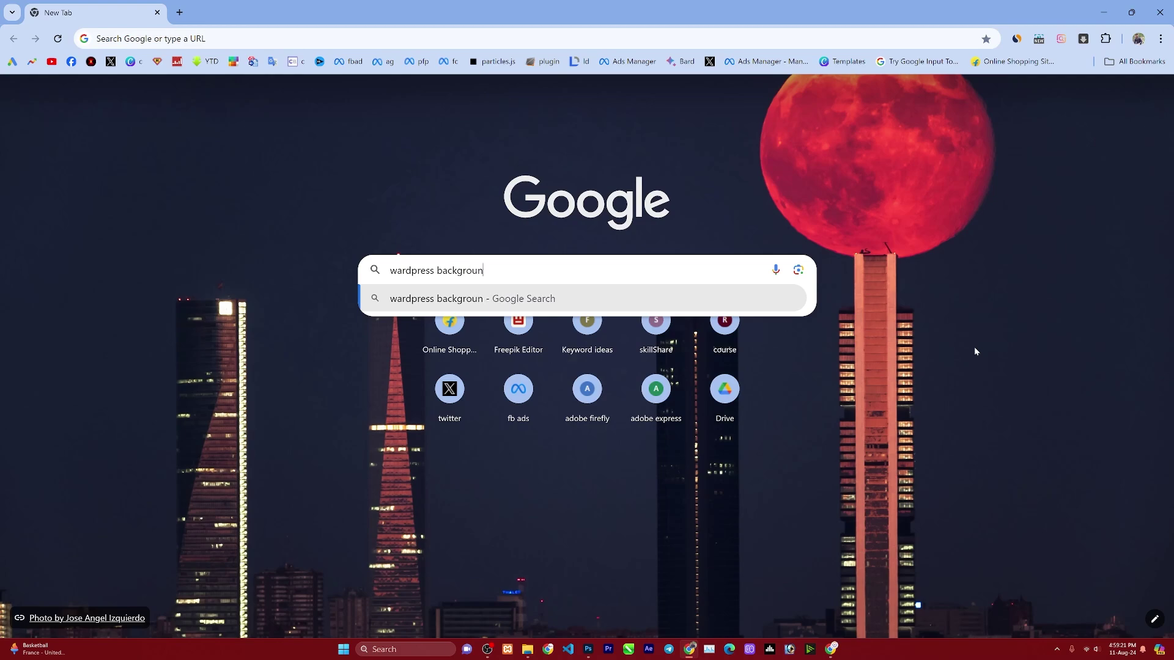
pyautogui.press('Return')
pyautogui.click(163, 145)
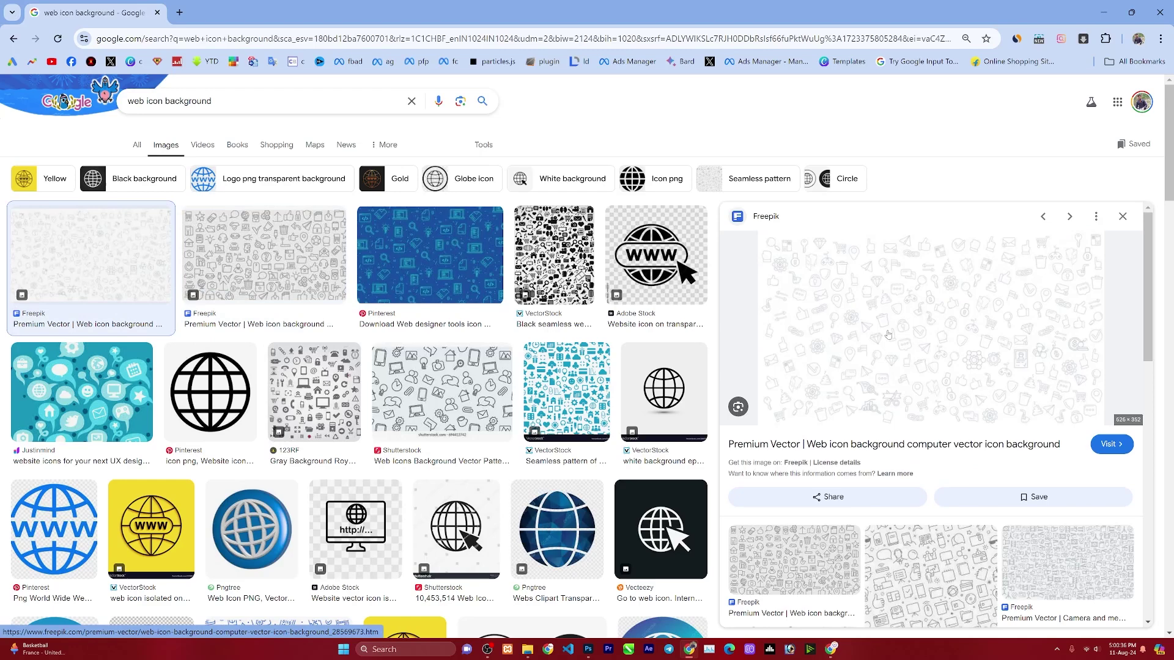
pyautogui.rightClick(888, 334)
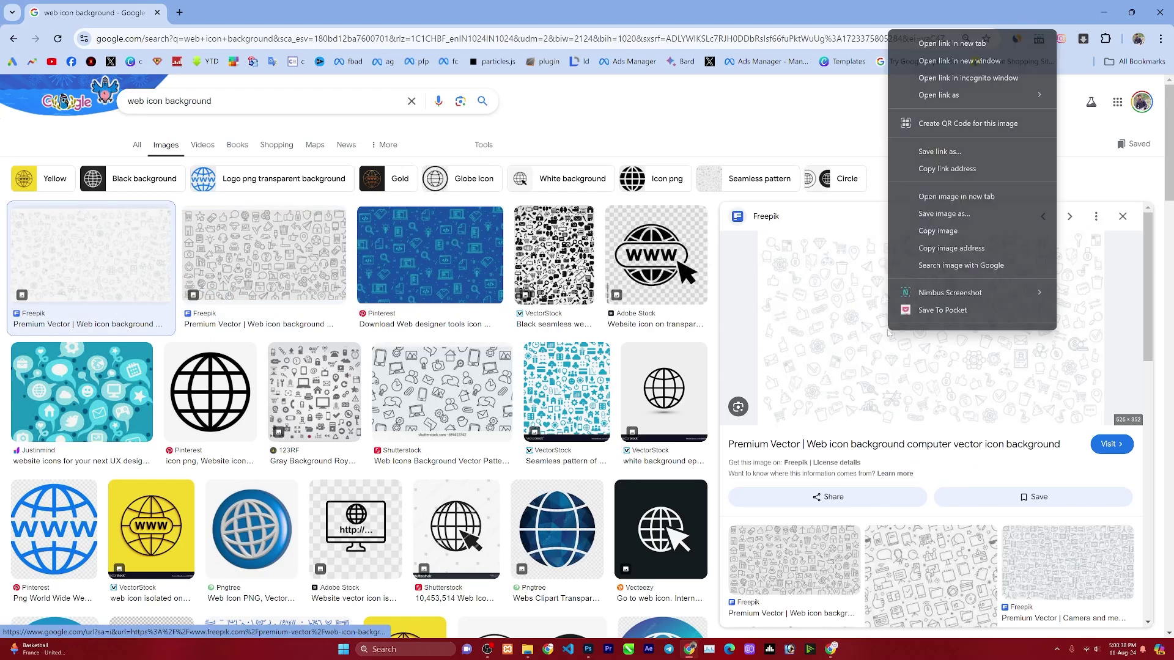
pyautogui.click(935, 211)
pyautogui.press('Return')
# - Copy the grey icon pattern image and return to Photoshop
pyautogui.rightClick(901, 303)
pyautogui.click(949, 511)
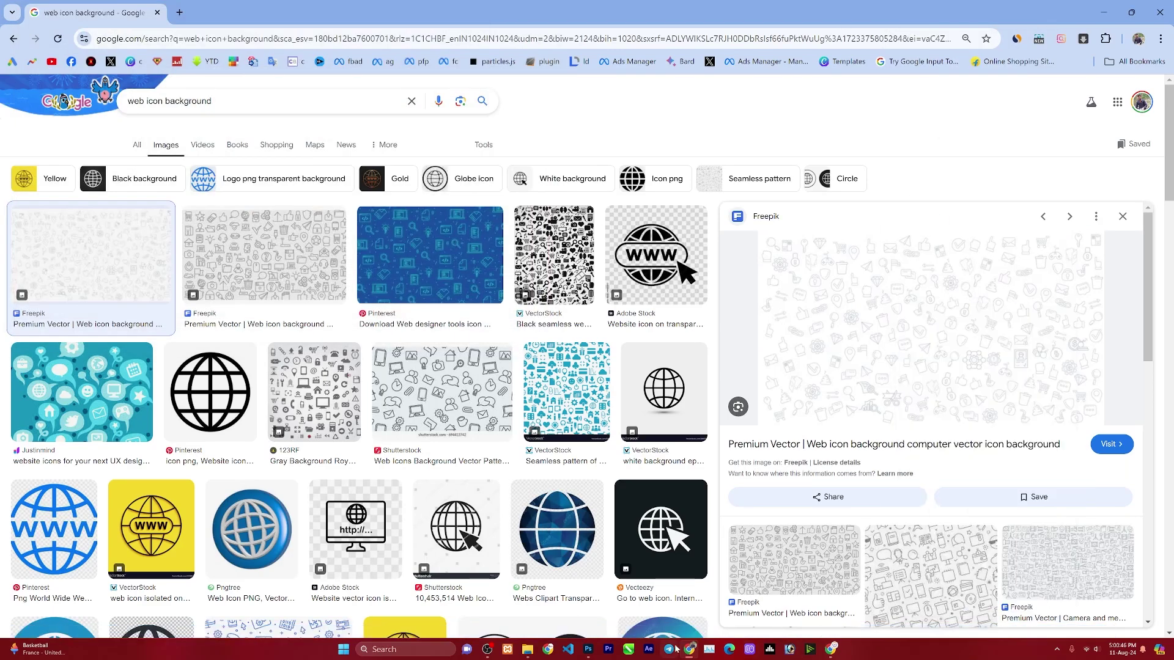
pyautogui.click(588, 649)
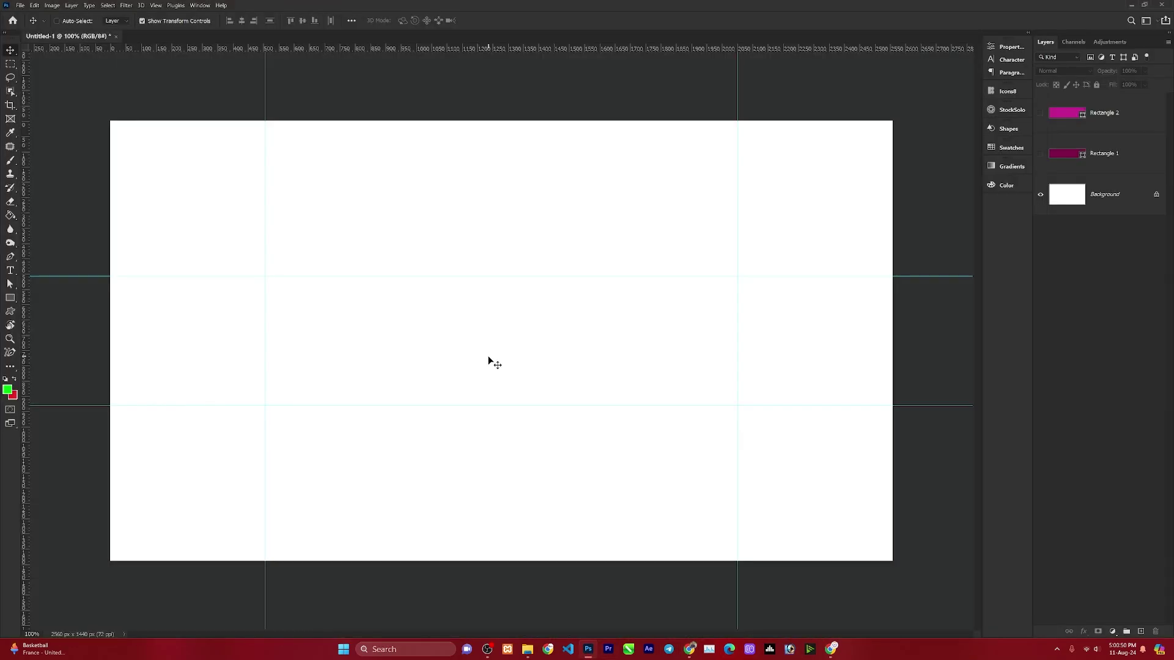
# - Paste the icon pattern at the canvas's top-left corner and scale it to 130%
pyautogui.hotkey('ctrl', 'v')
pyautogui.moveTo(503, 359)
pyautogui.mouseDown()
pyautogui.moveTo(272, 230)
pyautogui.moveTo(245, 171)
pyautogui.moveTo(203, 186)
pyautogui.mouseUp()
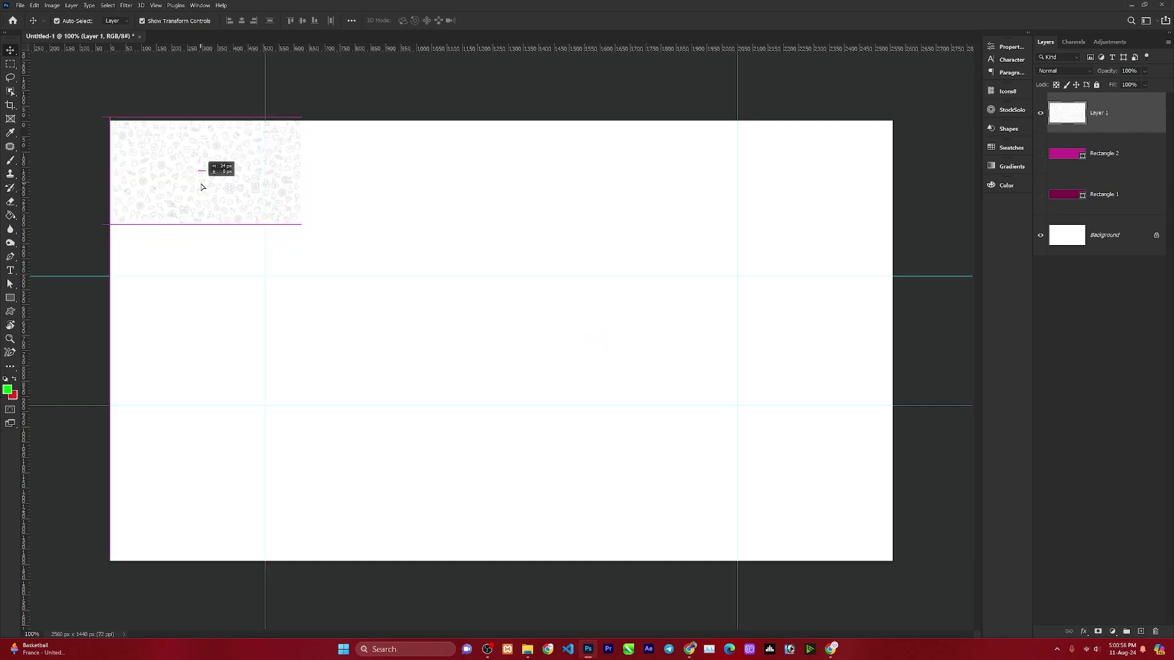
pyautogui.hotkey('ctrl', 't')
pyautogui.moveTo(301, 225); pyautogui.dragTo(358, 260)
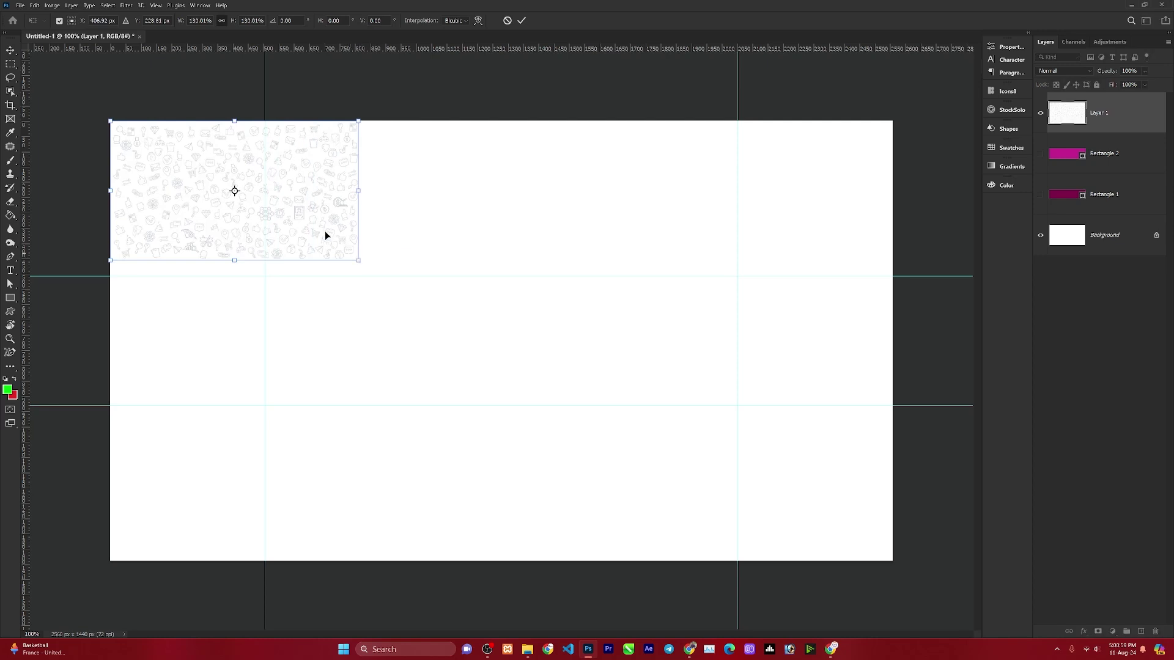
pyautogui.press('Return')
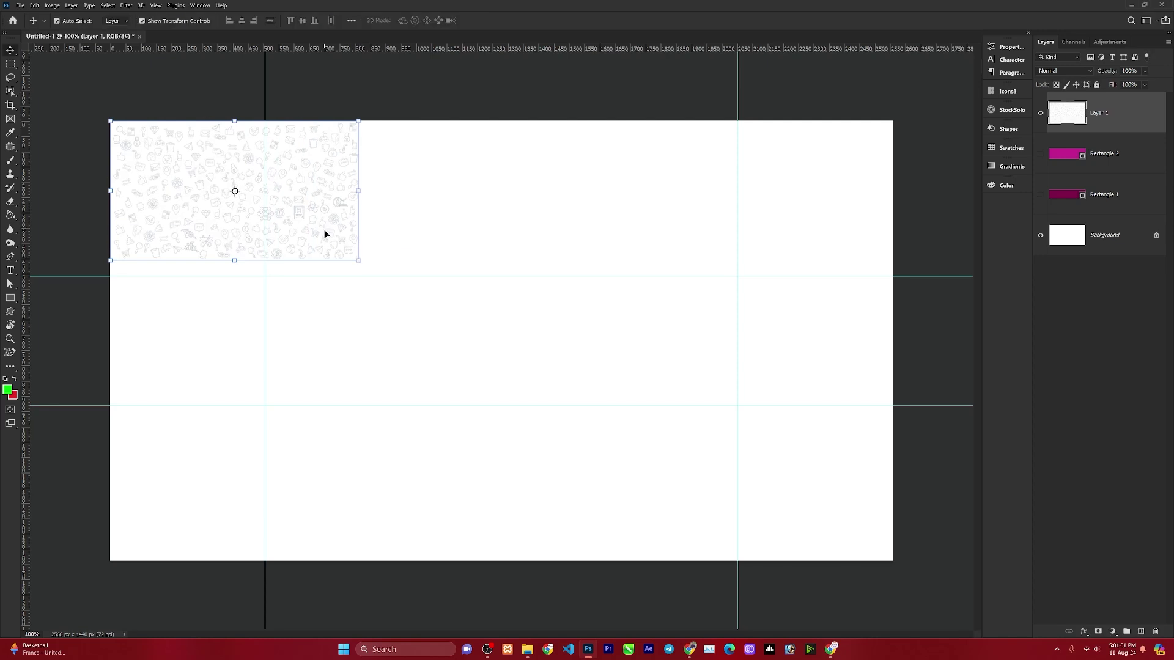
# - Duplicate the pattern into three tiles placed side by side to the right
pyautogui.hotkey('ctrl', 'j')
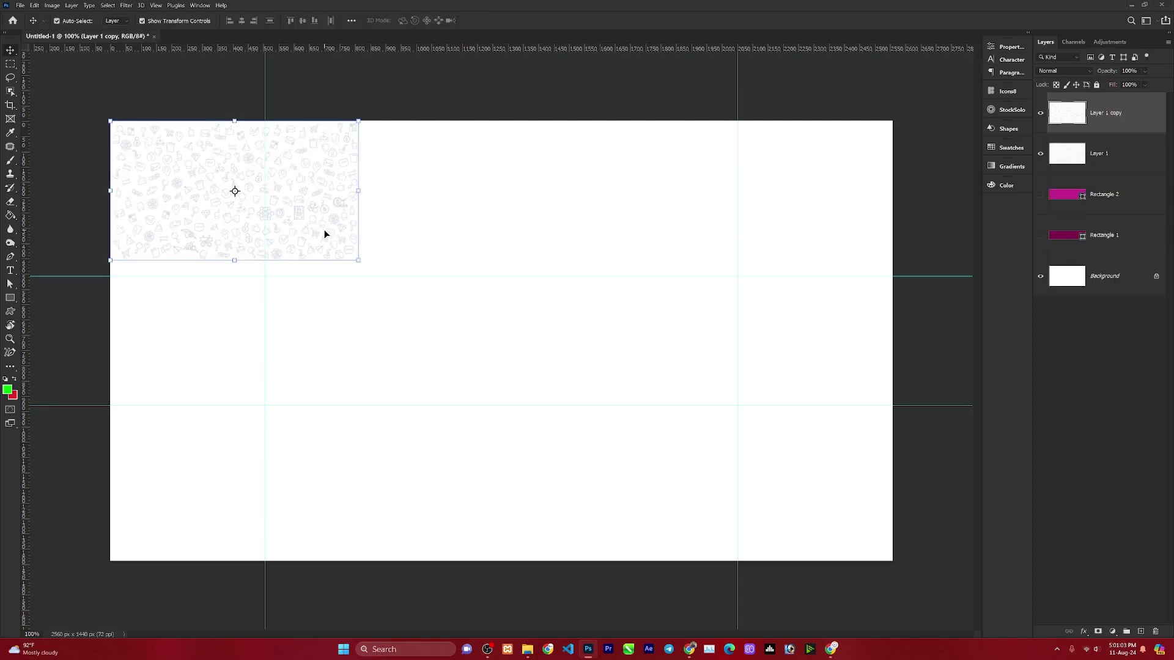
pyautogui.hotkey('ctrl', 't')
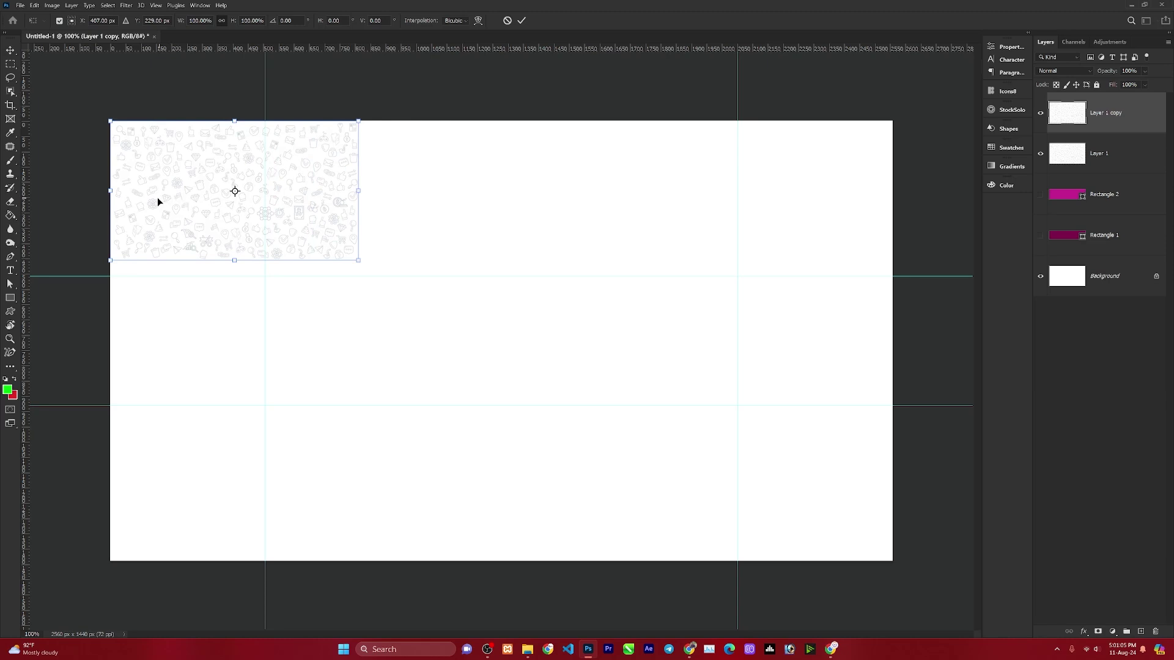
pyautogui.moveTo(157, 201); pyautogui.dragTo(407, 200)
pyautogui.press('Return')
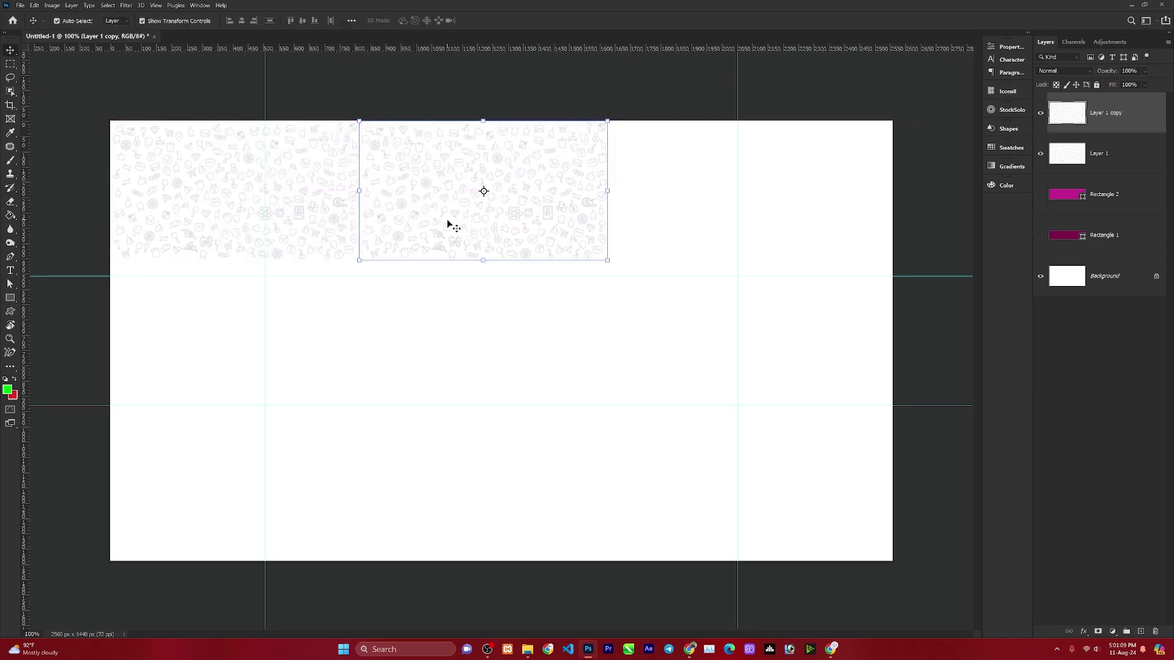
pyautogui.press('ctrl')
pyautogui.hotkey('ctrl', 'shift', 'alt', 't')
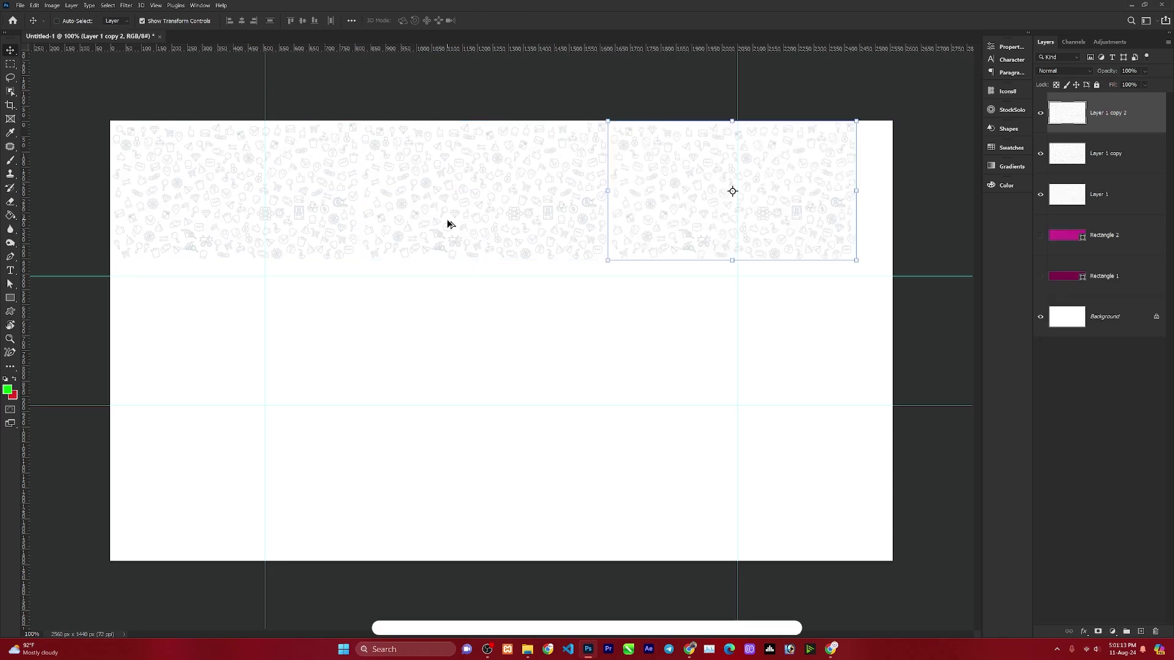
# - Stretch the three tiles to the full canvas width and merge them into one layer
pyautogui.keyDown('ctrl'); pyautogui.keyDown('shift'); pyautogui.click(411, 204); pyautogui.keyUp('shift'); pyautogui.keyUp('ctrl')
pyautogui.keyDown('shift'); pyautogui.click(292, 202); pyautogui.keyUp('shift')
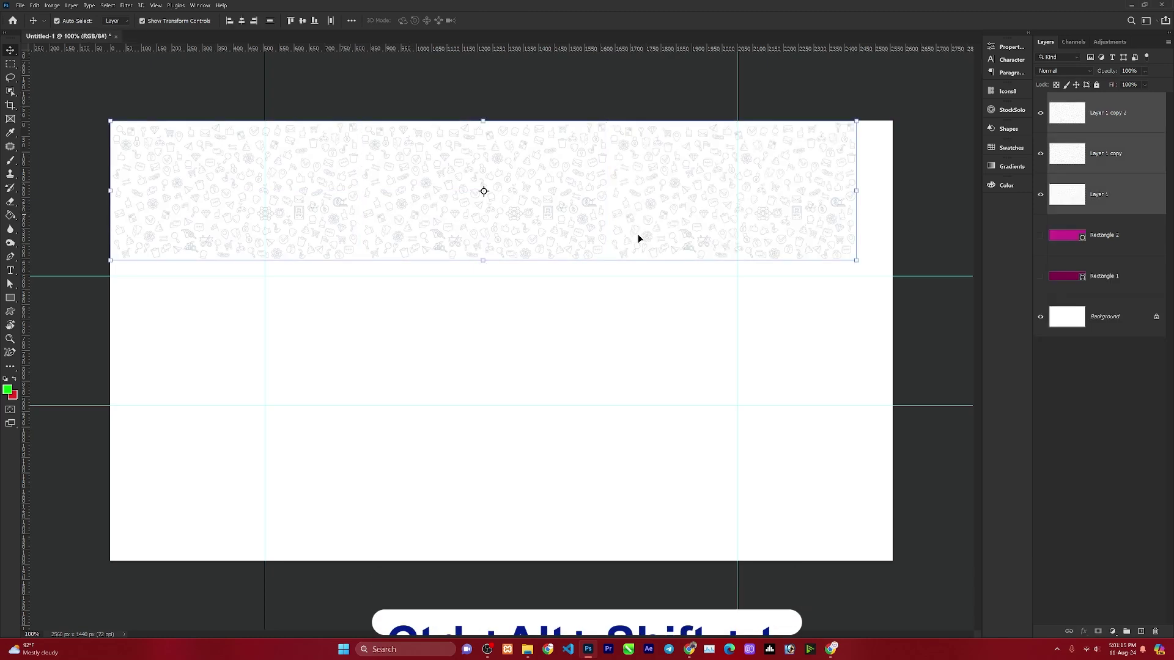
pyautogui.moveTo(856, 261); pyautogui.dragTo(893, 267)
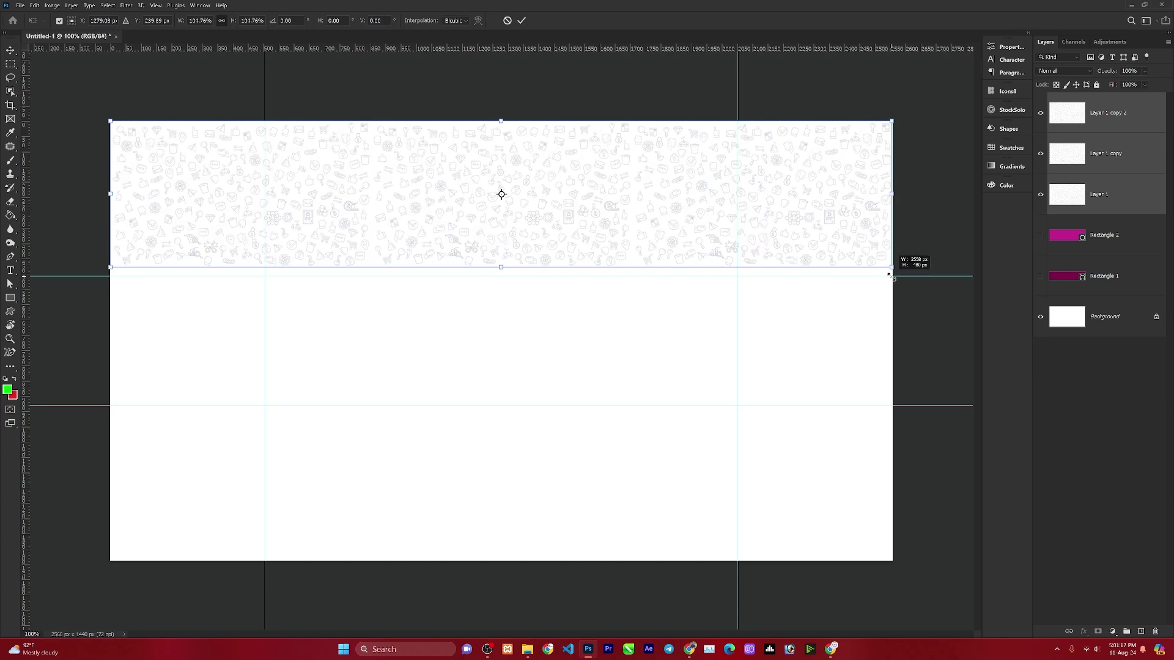
pyautogui.press('Return')
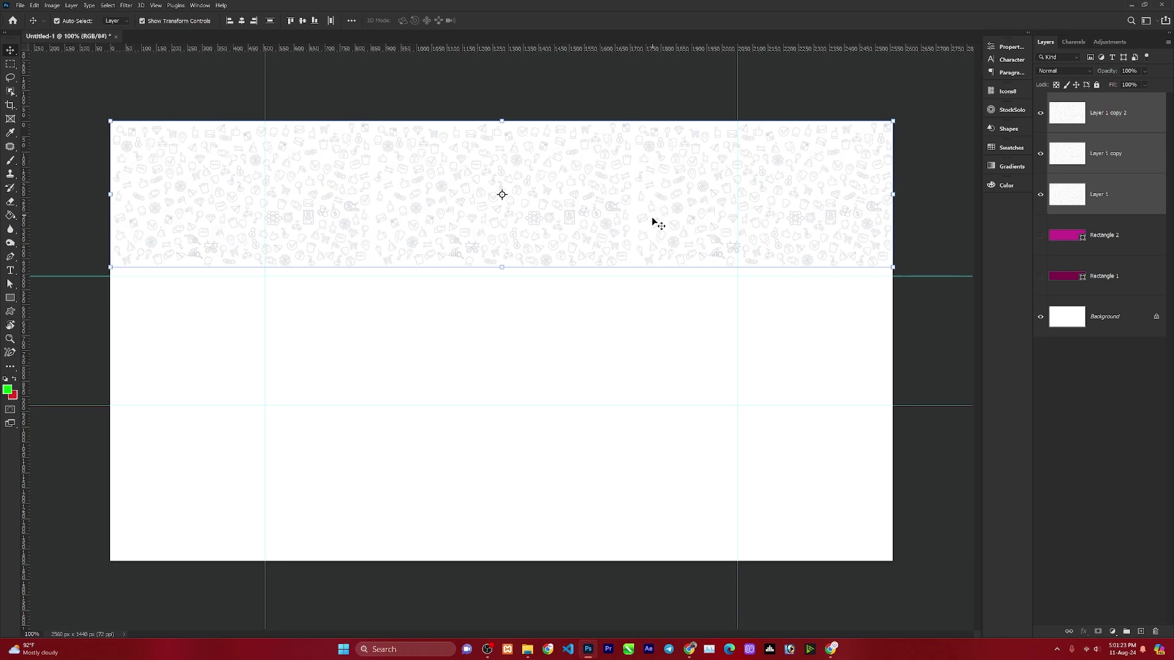
pyautogui.hotkey('ctrl', 'e')
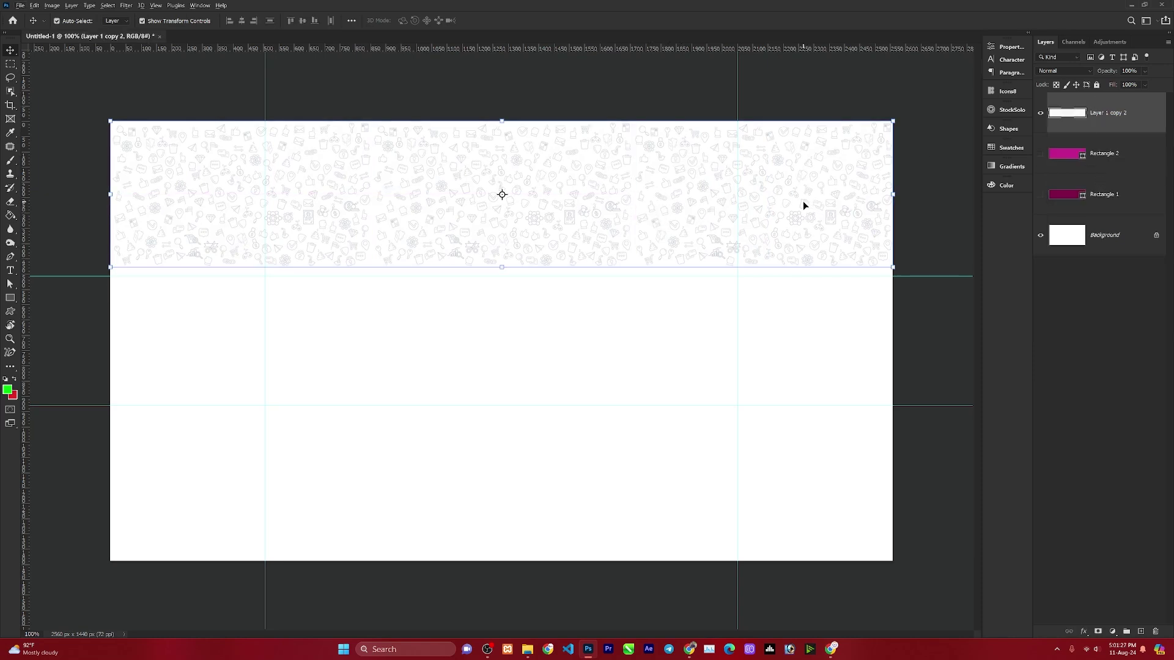
# - Duplicate the icon-pattern band twice to fill the middle and bottom of the canvas
pyautogui.hotkey('ctrl', 'j')
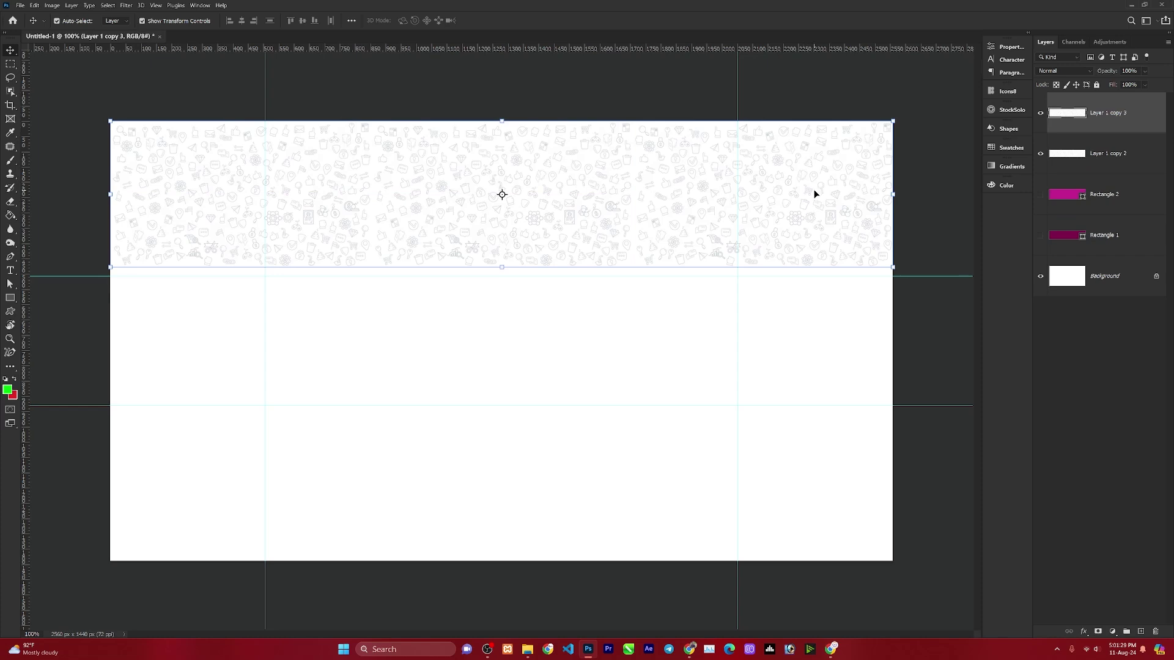
pyautogui.moveTo(812, 176)
pyautogui.mouseDown()
pyautogui.moveTo(800, 338)
pyautogui.moveTo(802, 318)
pyautogui.mouseUp()
pyautogui.press('Return')
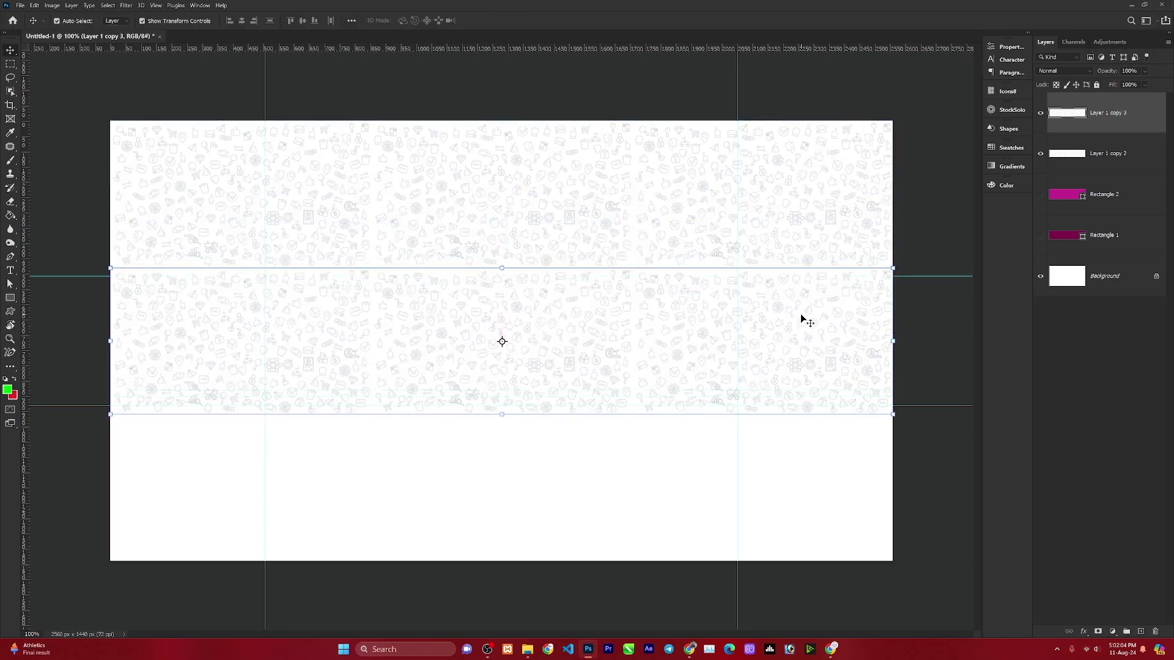
pyautogui.press('ctrl')
pyautogui.hotkey('ctrl', 'shift', 'alt', 't')
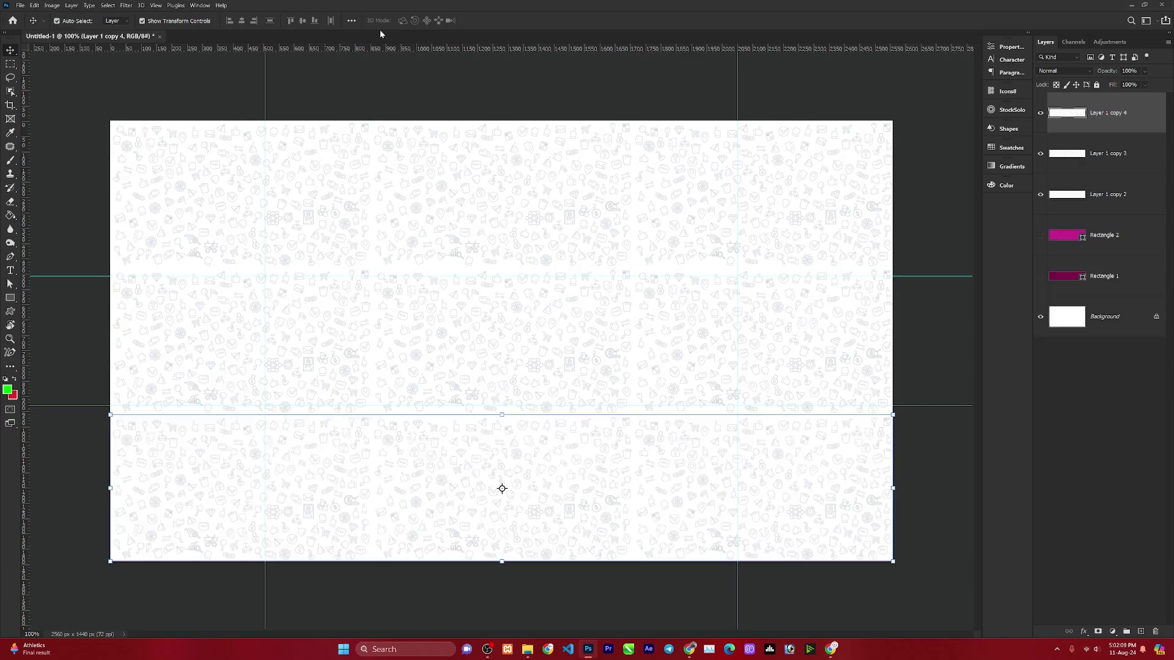
# - Merge the three pattern bands into one layer and drag pngwing.com.png onto the banner
pyautogui.moveTo(450, 536); pyautogui.dragTo(485, 92)
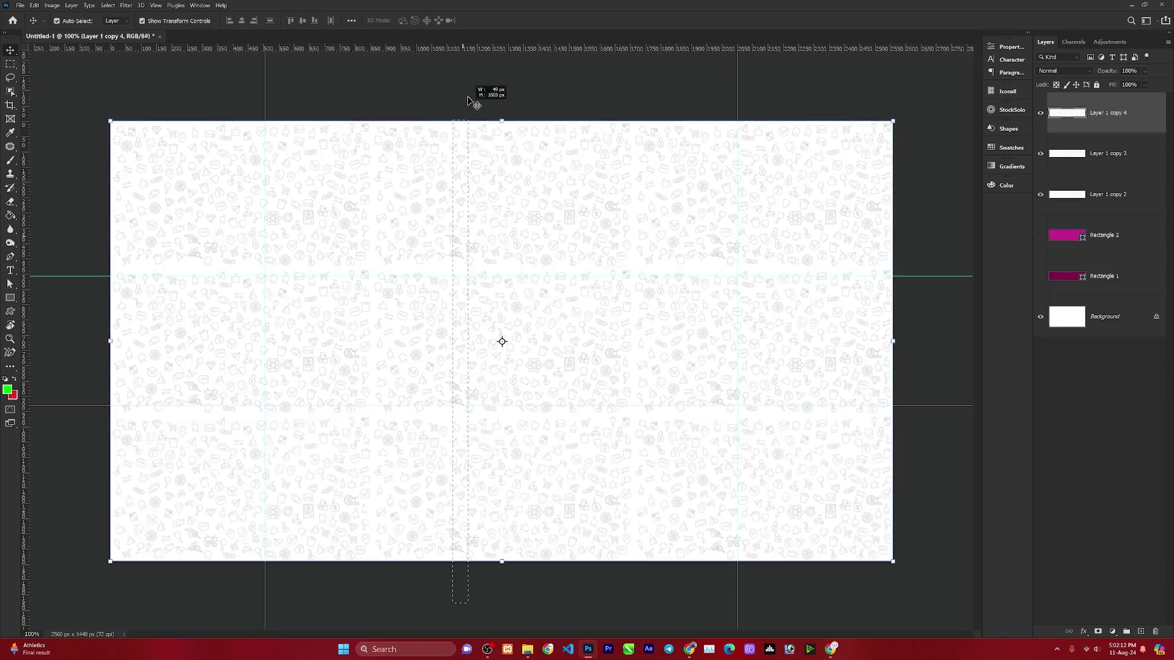
pyautogui.moveTo(558, 405); pyautogui.dragTo(558, 406)
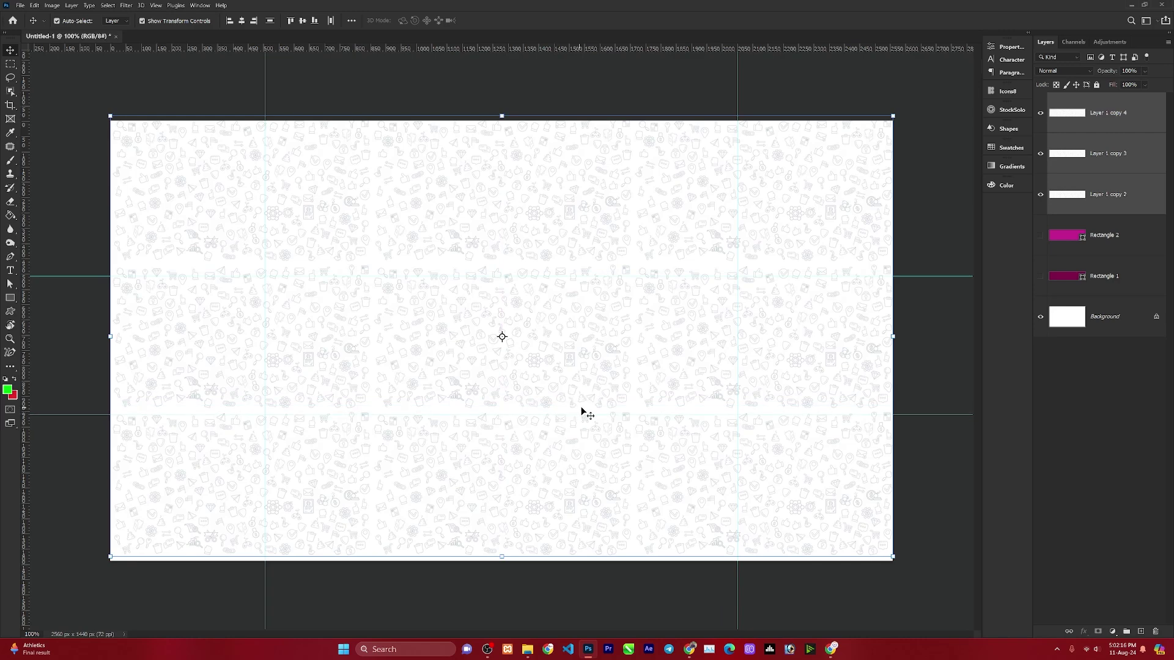
pyautogui.keyDown('ctrl'); pyautogui.click(957, 236); pyautogui.keyUp('ctrl')
pyautogui.click(1097, 123)
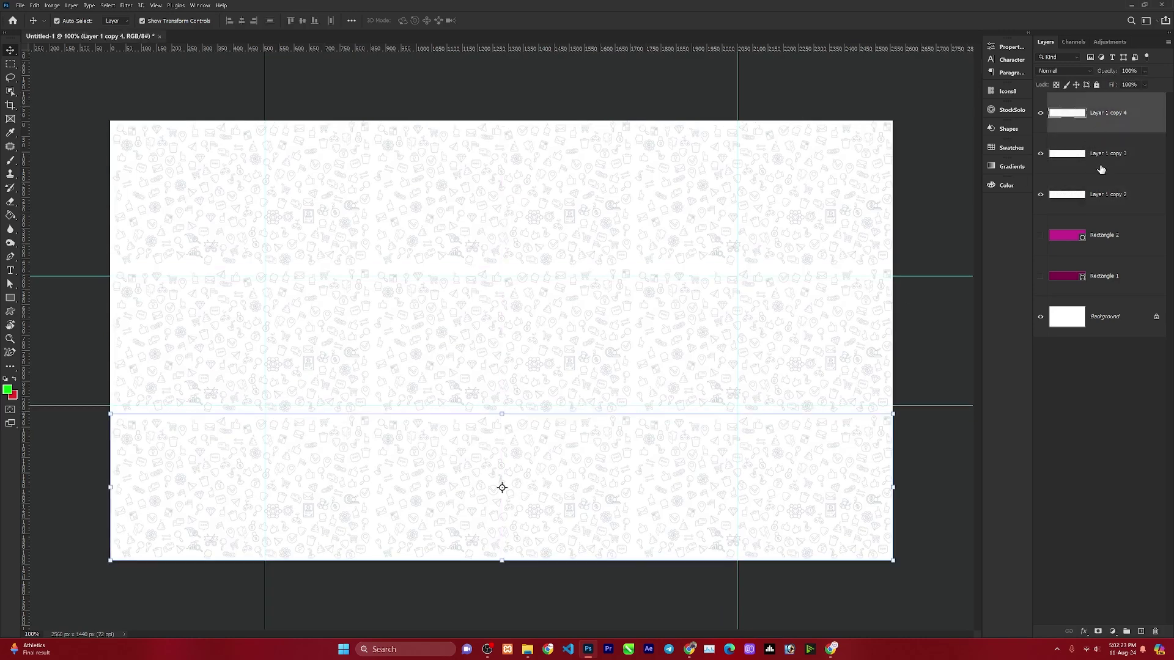
pyautogui.keyDown('shift'); pyautogui.click(1103, 199); pyautogui.keyUp('shift')
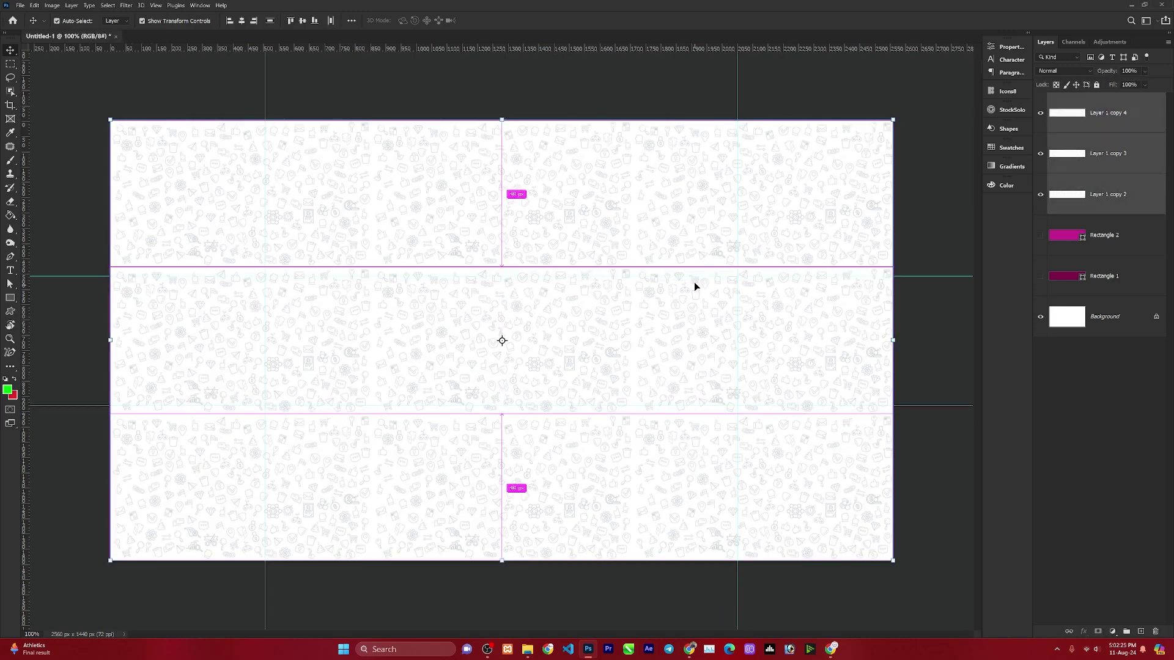
pyautogui.hotkey('ctrl', 'e')
pyautogui.click(920, 460)
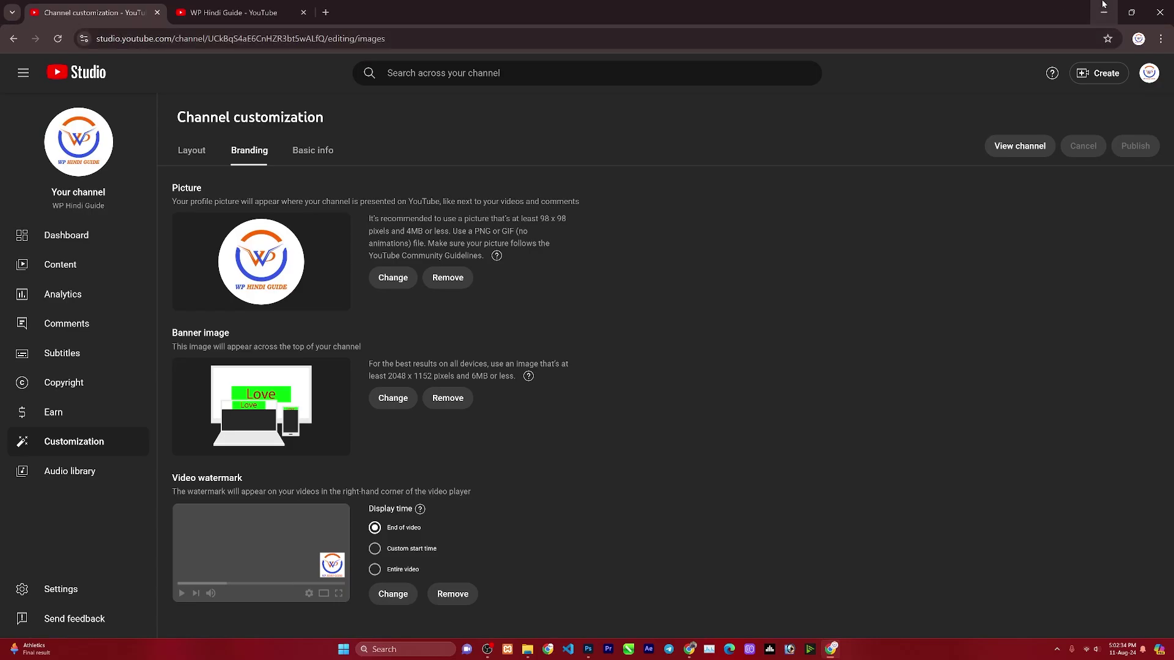
pyautogui.click(1103, 9)
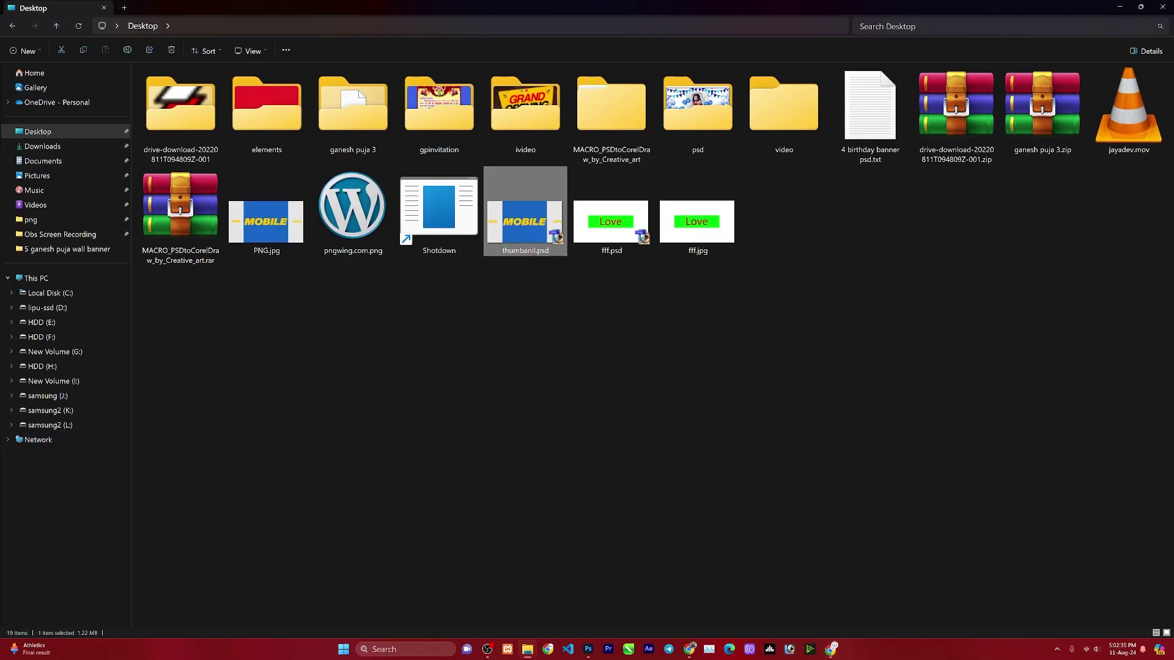
pyautogui.moveTo(353, 208)
pyautogui.mouseDown()
pyautogui.moveTo(496, 566)
pyautogui.moveTo(582, 620)
pyautogui.mouseUp()
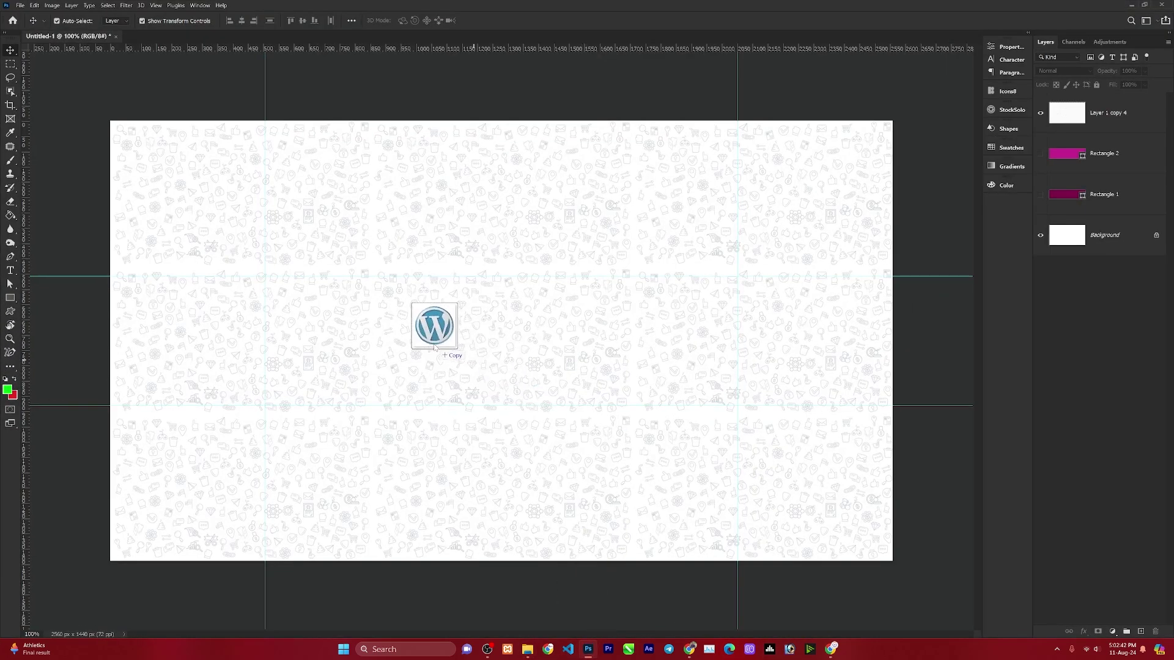
# - Place the pngwing.com WordPress logo, shrink it and move it left of centre
pyautogui.moveTo(582, 616); pyautogui.dragTo(410, 313)
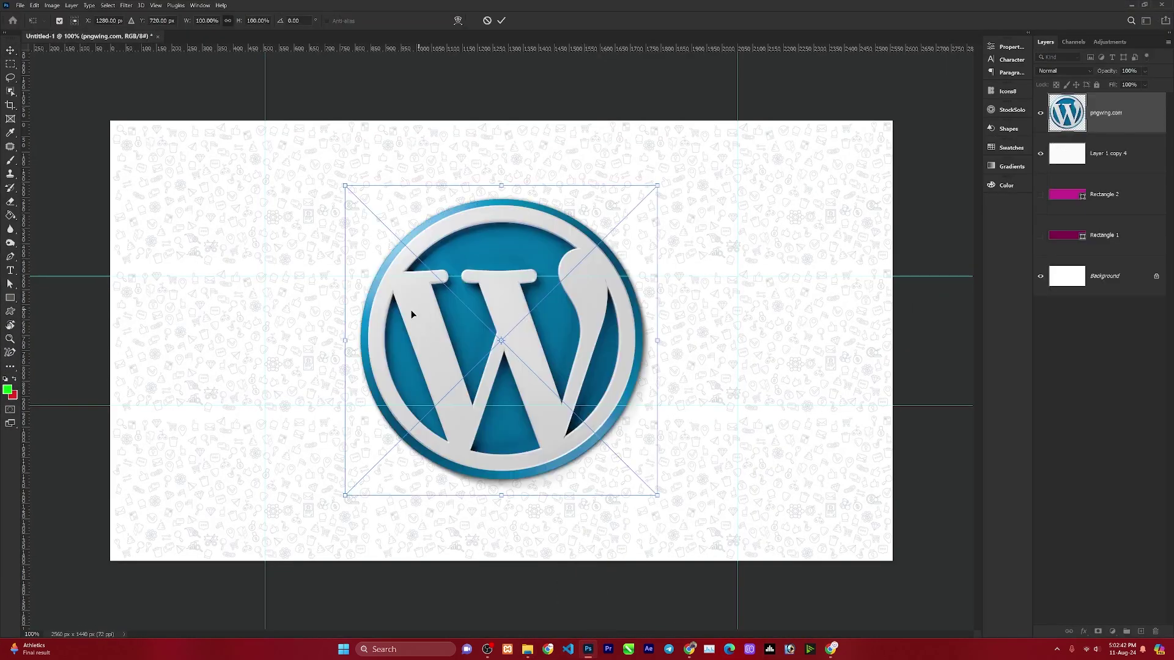
pyautogui.press('Return')
pyautogui.moveTo(548, 352); pyautogui.dragTo(407, 335)
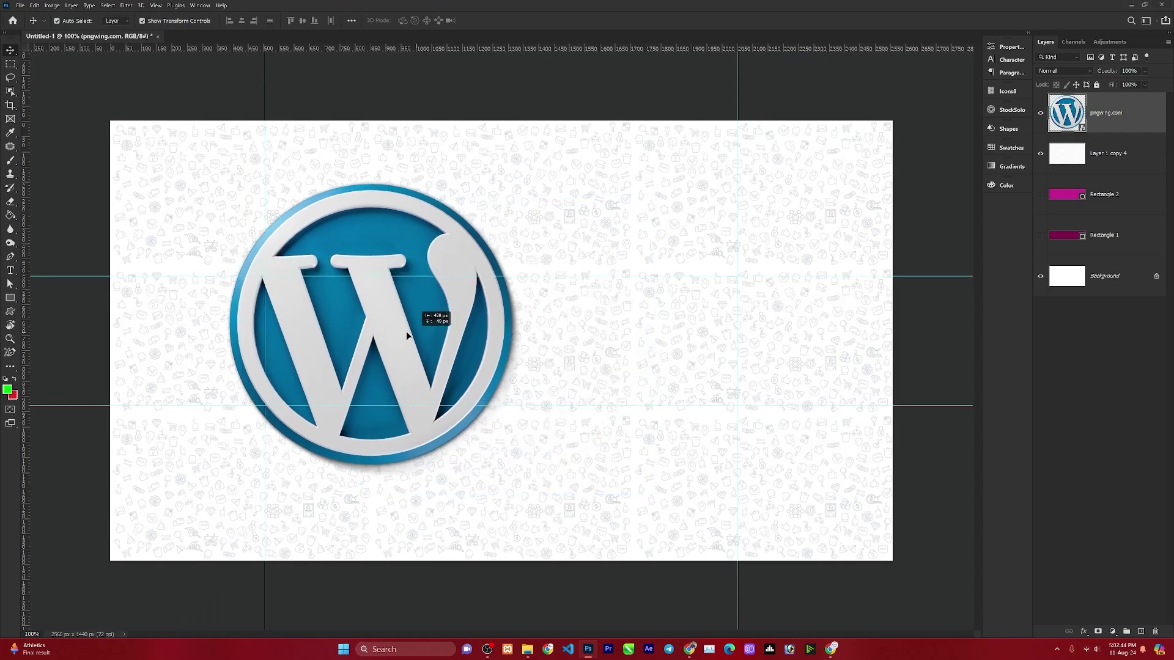
pyautogui.moveTo(516, 482); pyautogui.dragTo(366, 330)
# - Hide the icon-pattern layer Layer 1 copy 4 and select the Background layer
pyautogui.click(1113, 153)
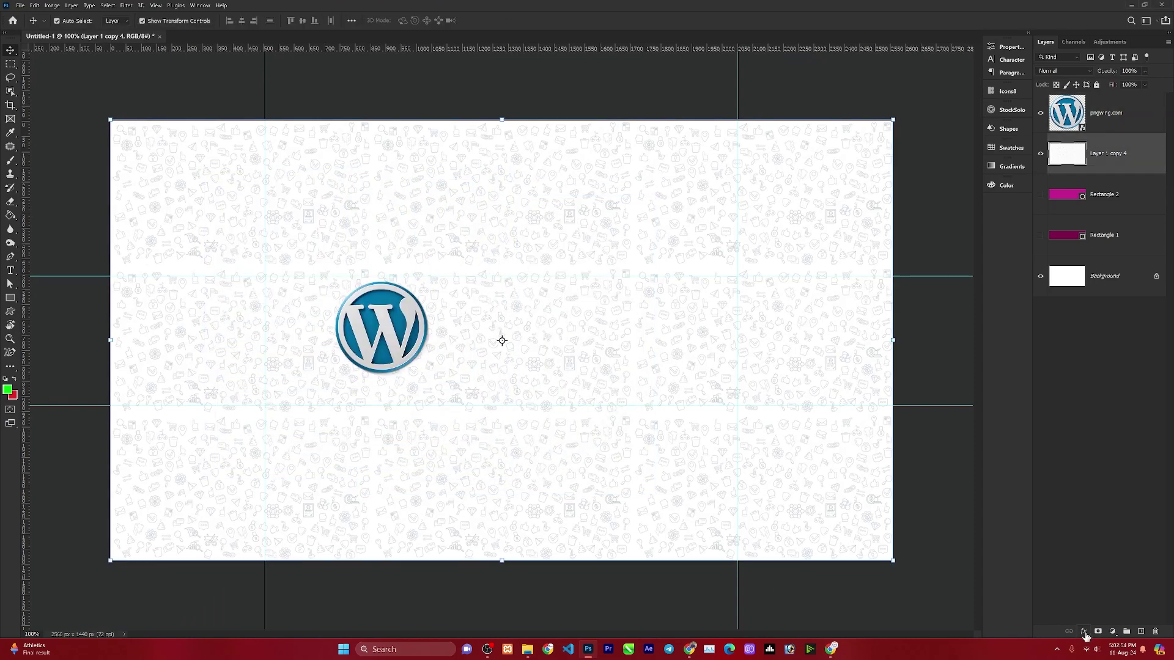
pyautogui.click(1084, 631)
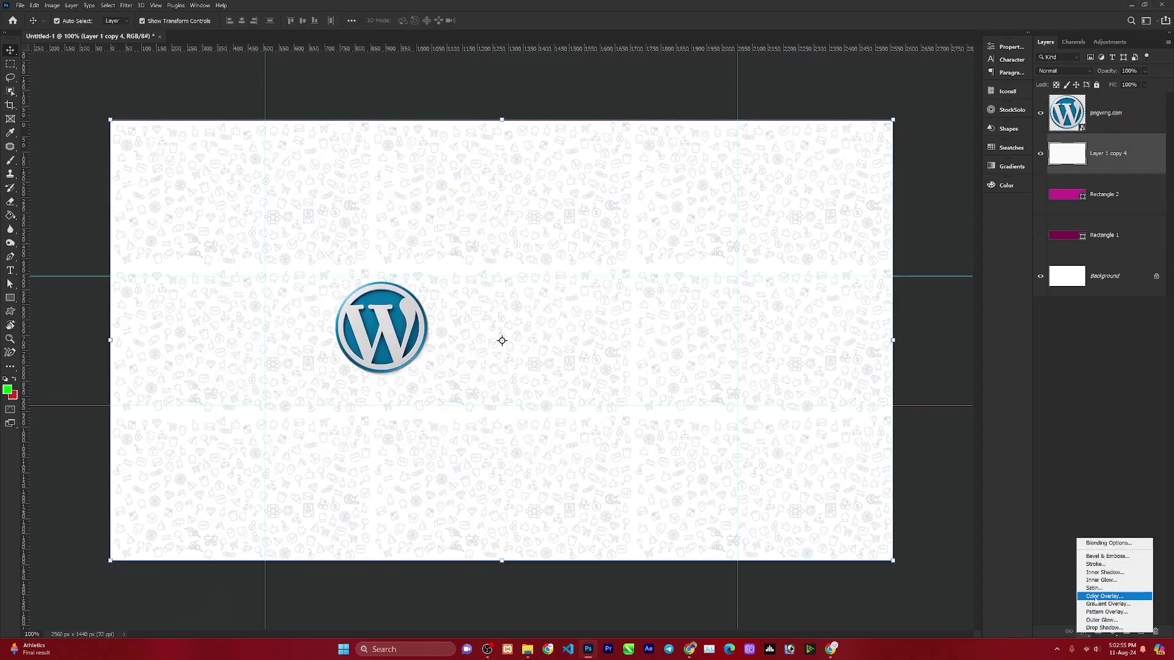
pyautogui.click(1040, 152)
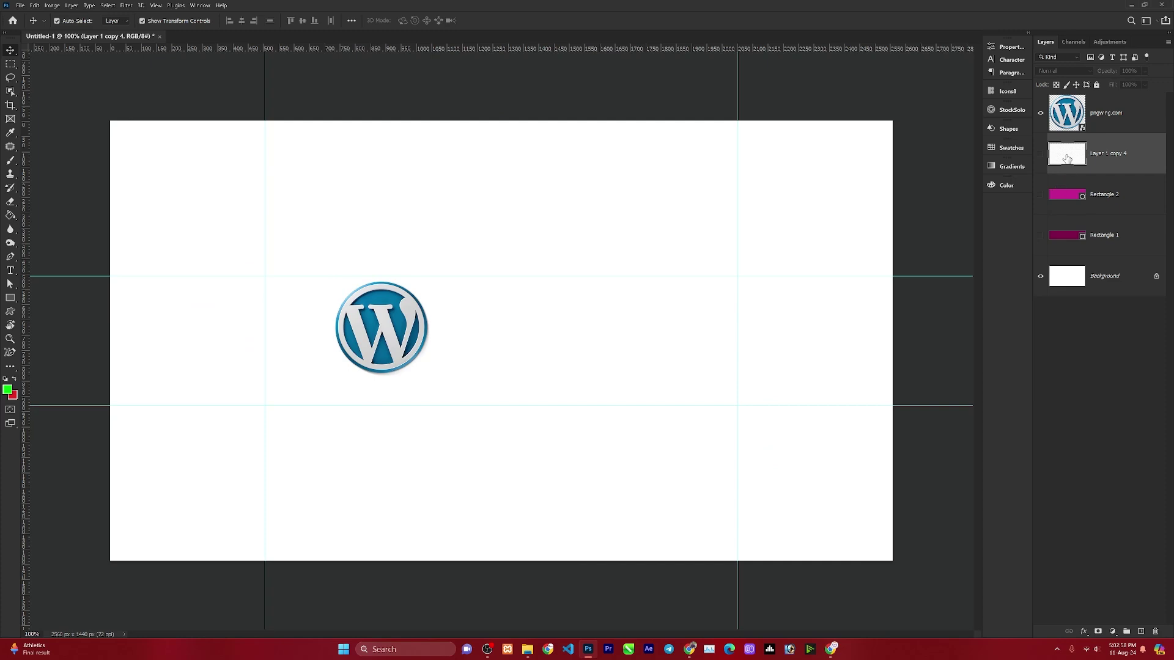
pyautogui.click(1040, 153)
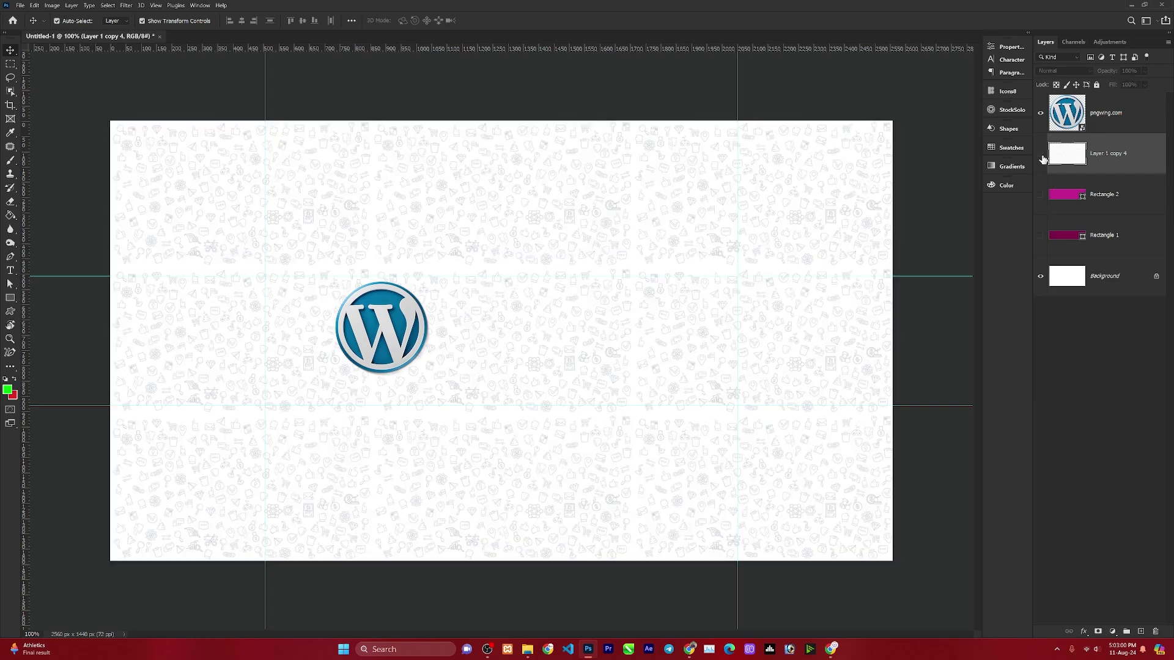
pyautogui.click(1103, 281)
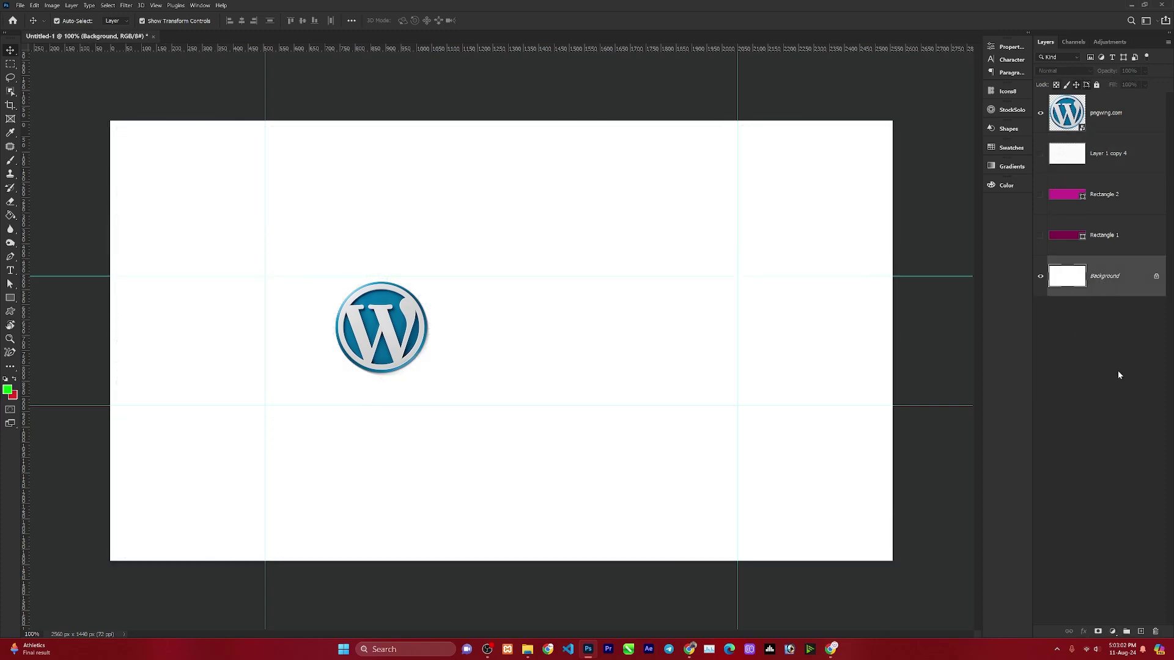
# - Add a new layer above Background filled with the logo's sampled blue
pyautogui.click(1141, 631)
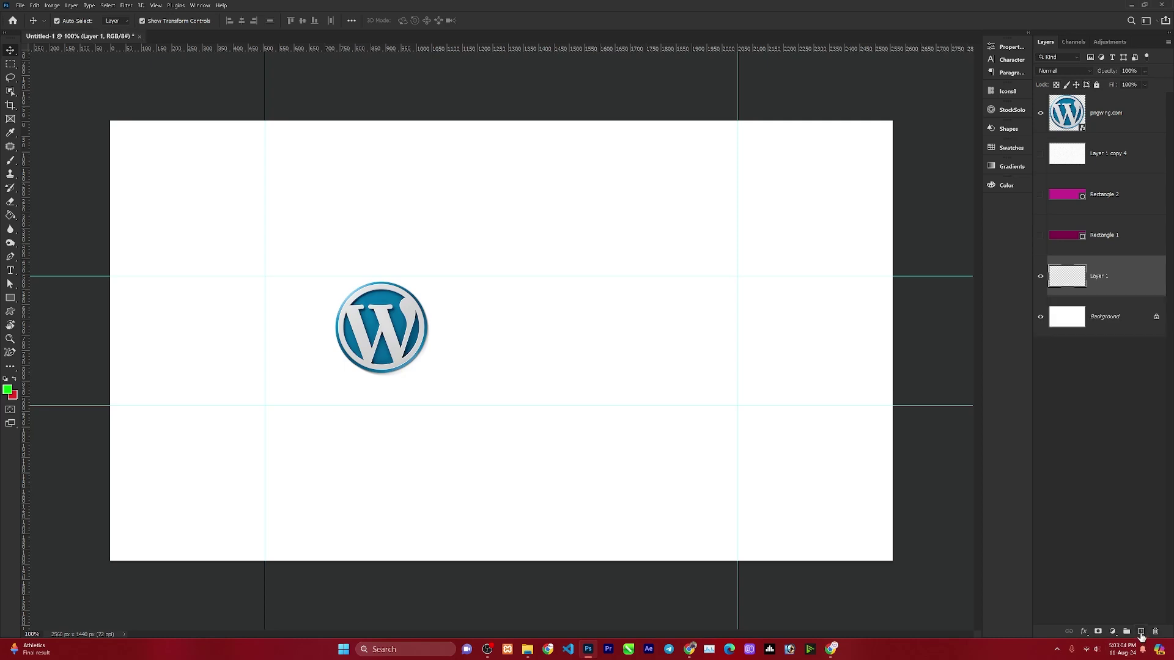
pyautogui.click(7, 389)
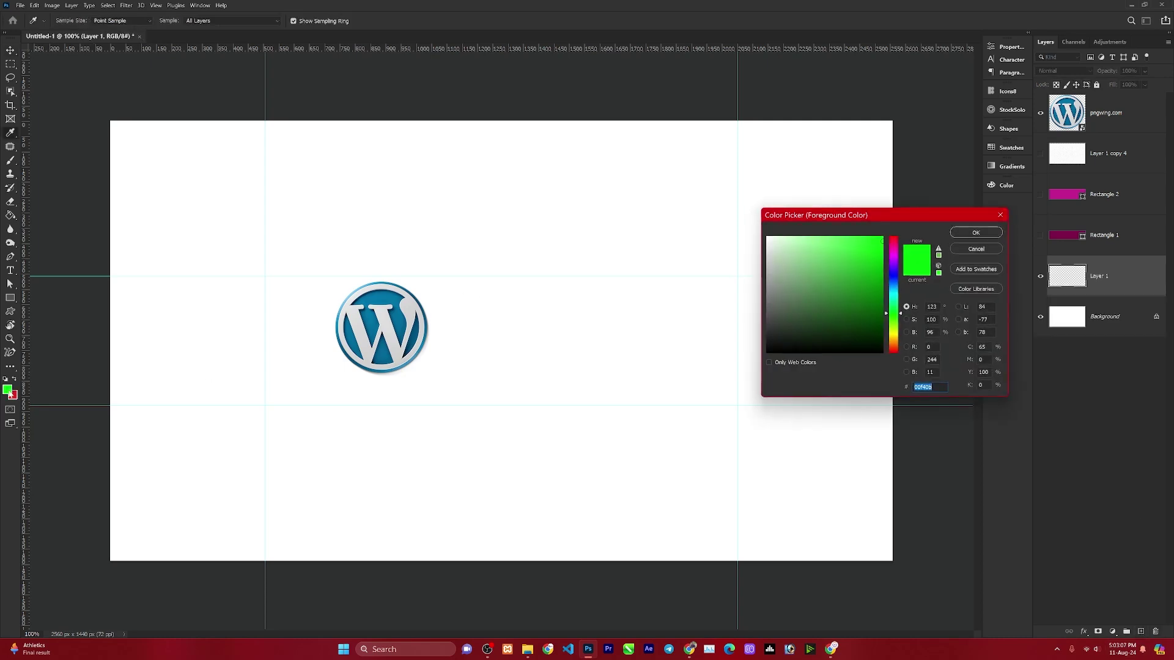
pyautogui.click(367, 296)
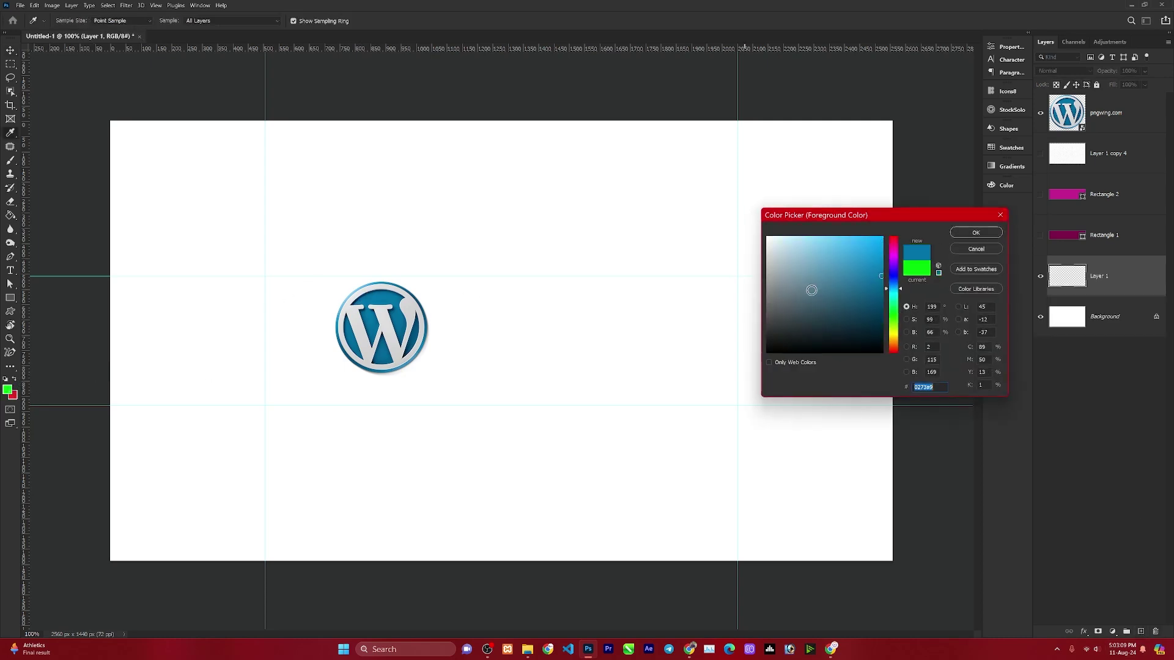
pyautogui.click(981, 236)
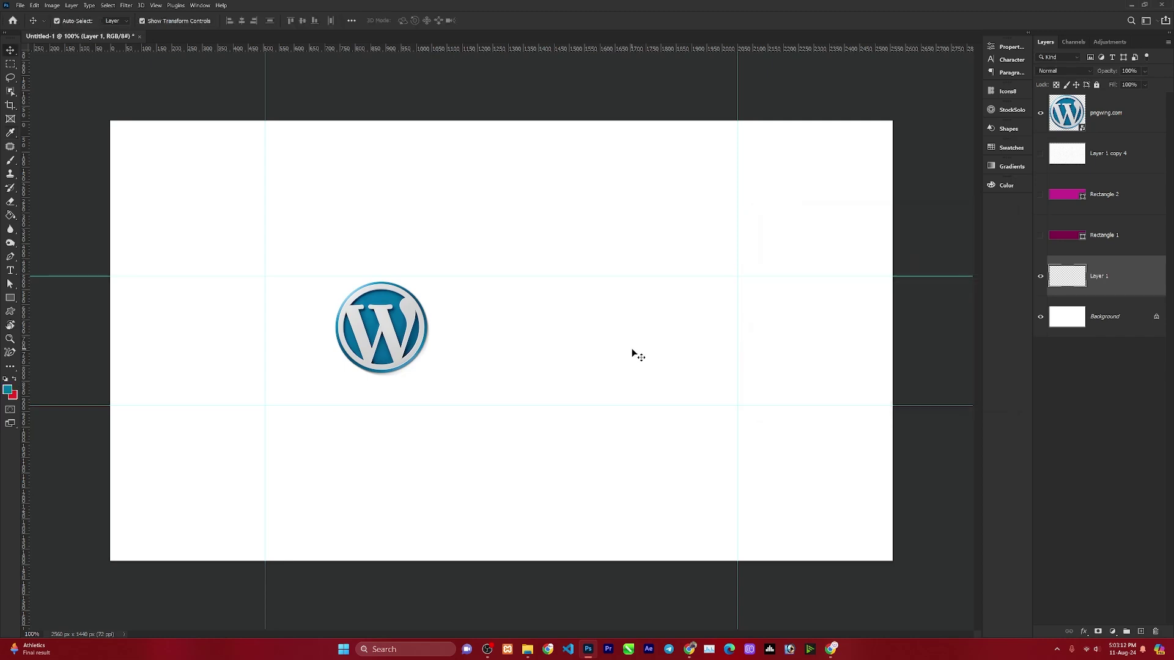
pyautogui.hotkey('alt', 'BackSpace')
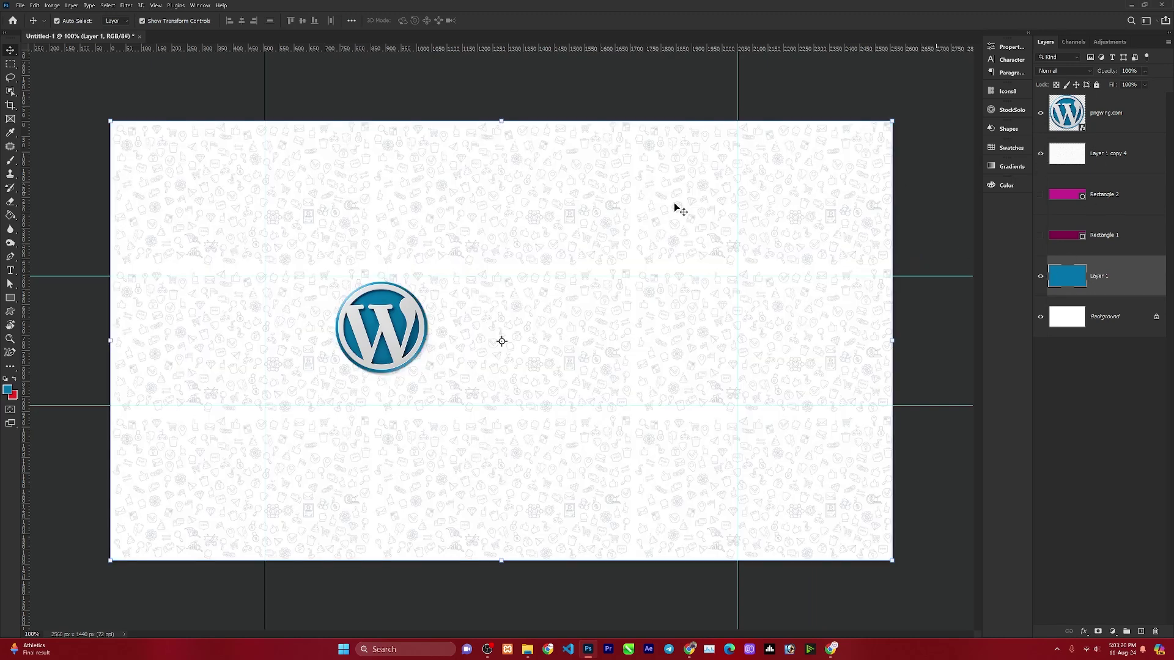
# - Set the icon-pattern layer's opacity to 22%
pyautogui.click(637, 178)
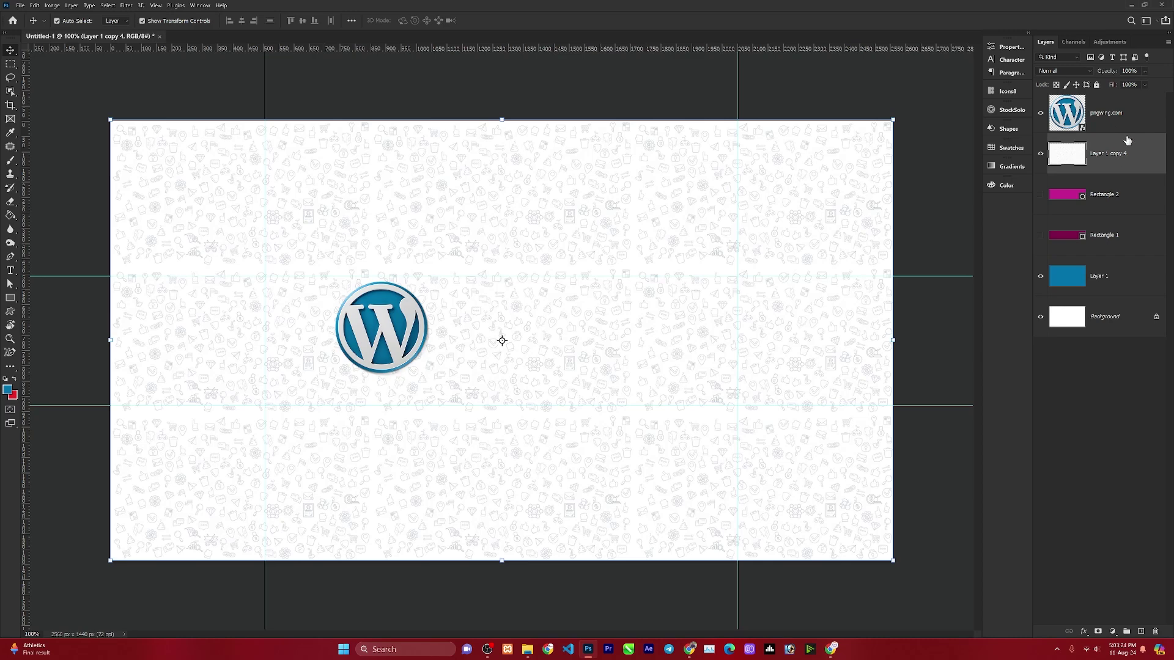
pyautogui.click(1144, 71)
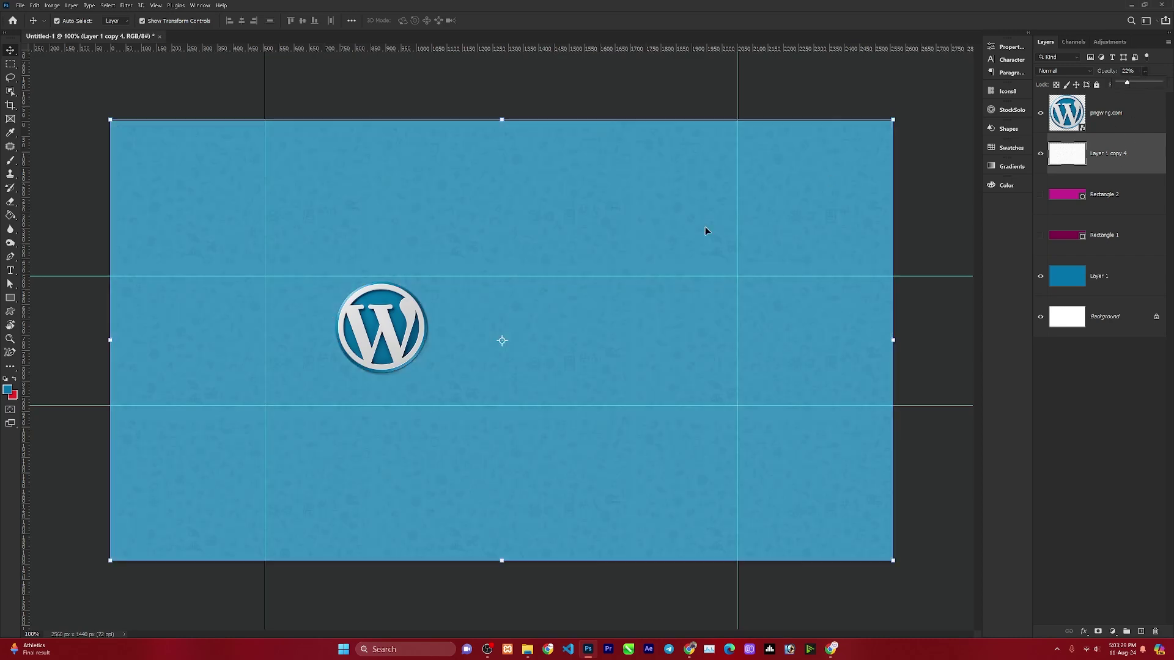
pyautogui.click(970, 485)
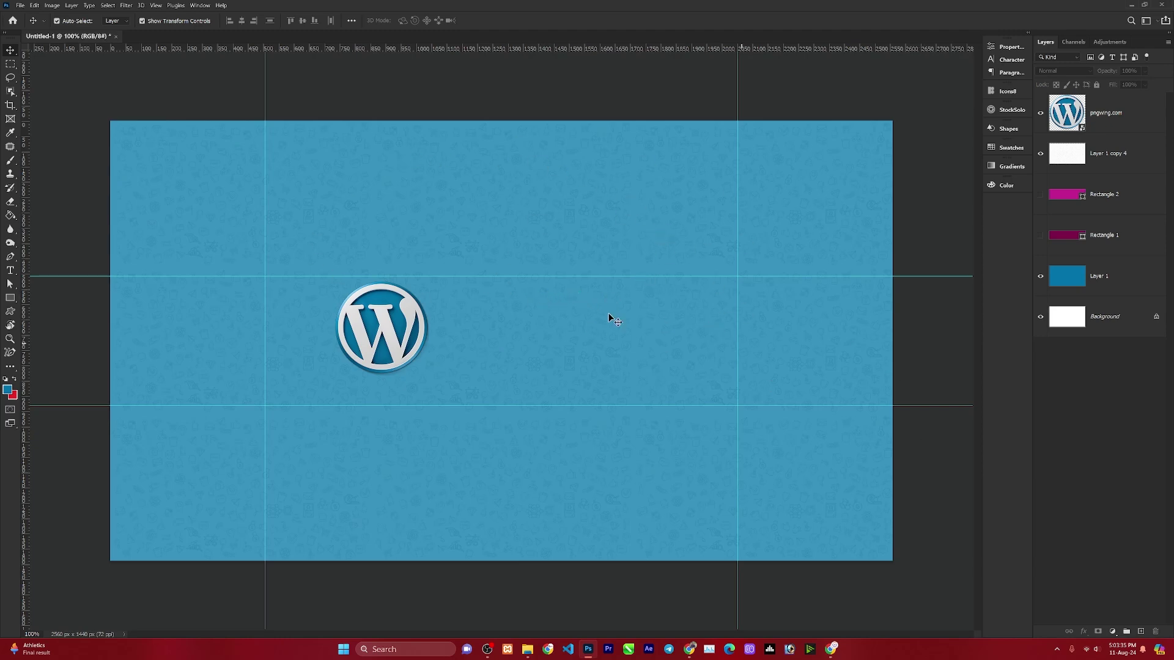
# - Shrink the WordPress logo slightly and reposition it left of centre
pyautogui.click(364, 326)
pyautogui.moveTo(363, 324); pyautogui.dragTo(332, 335)
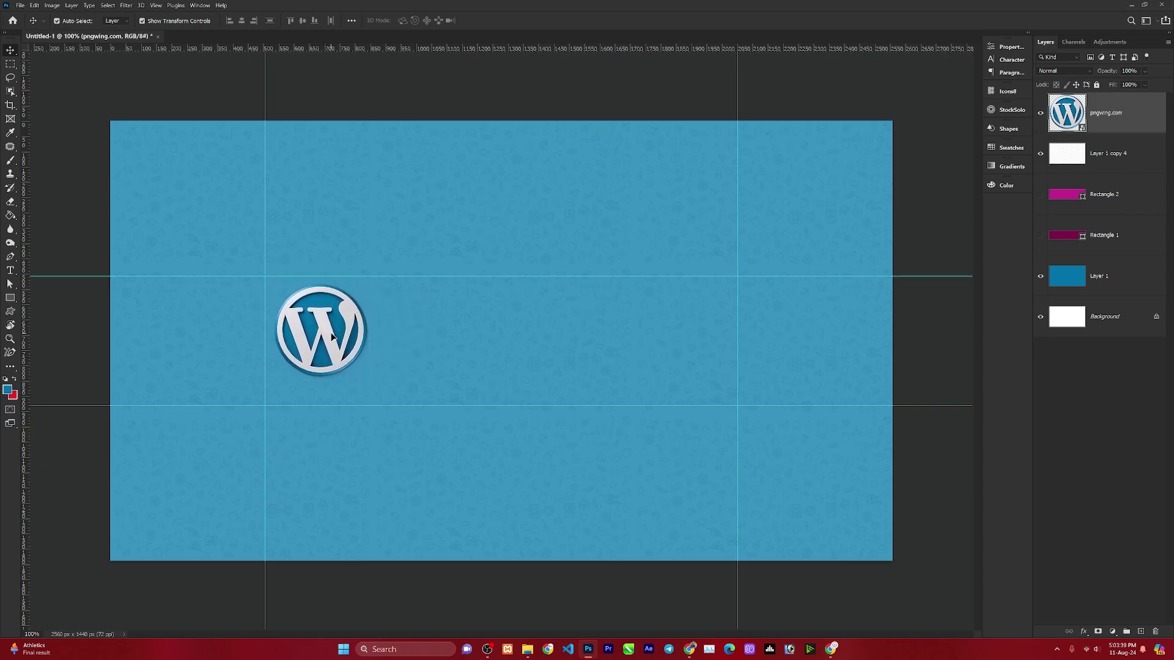
pyautogui.moveTo(367, 382)
pyautogui.mouseDown()
pyautogui.moveTo(353, 367)
pyautogui.moveTo(360, 342)
pyautogui.moveTo(344, 341)
pyautogui.mouseUp()
pyautogui.hotkey('ctrl', 't')
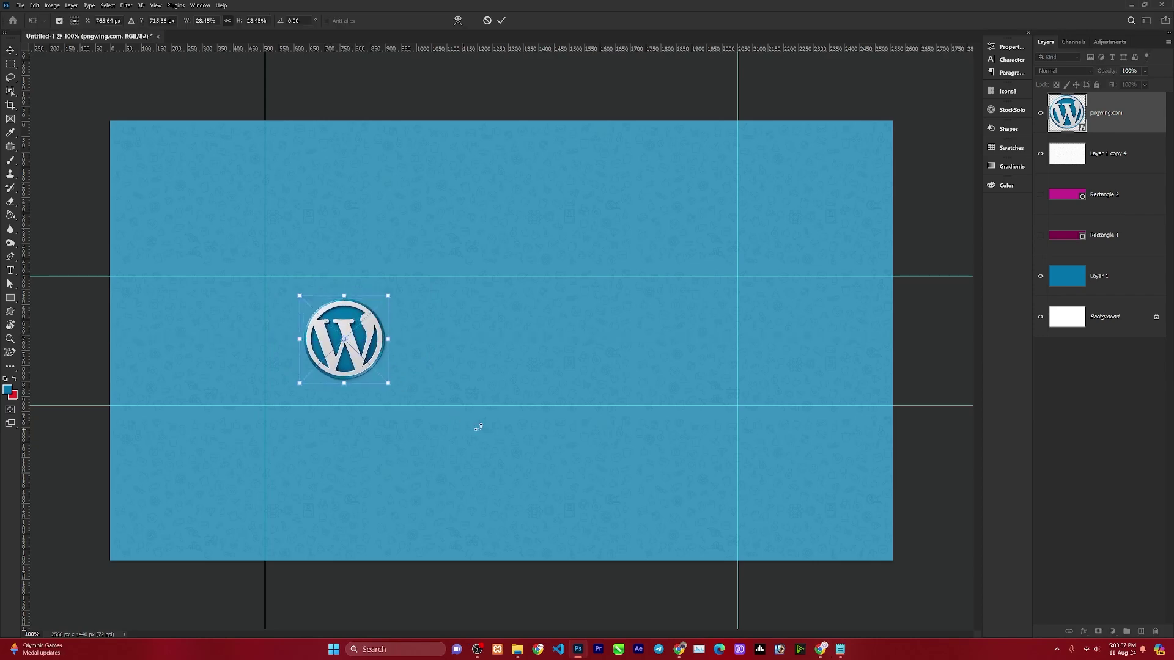
pyautogui.press('Return')
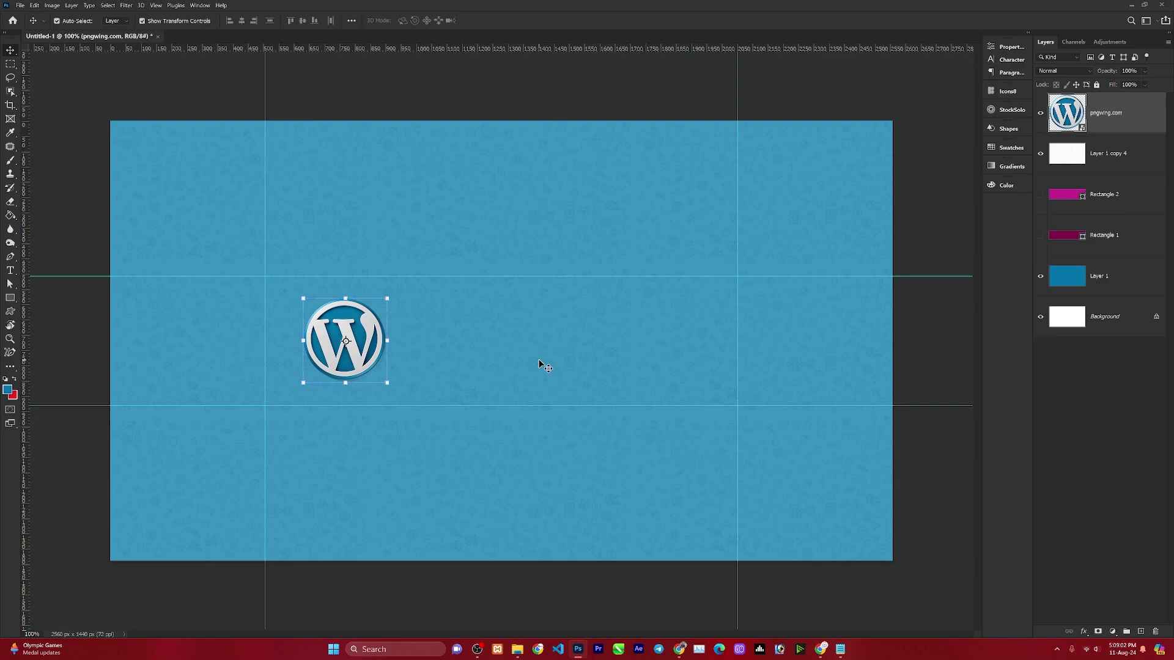
pyautogui.hotkey('ctrl', 'o')
# - Open the ISS_28352_22948.eps illustration with the default rasterize settings
pyautogui.click(289, 184)
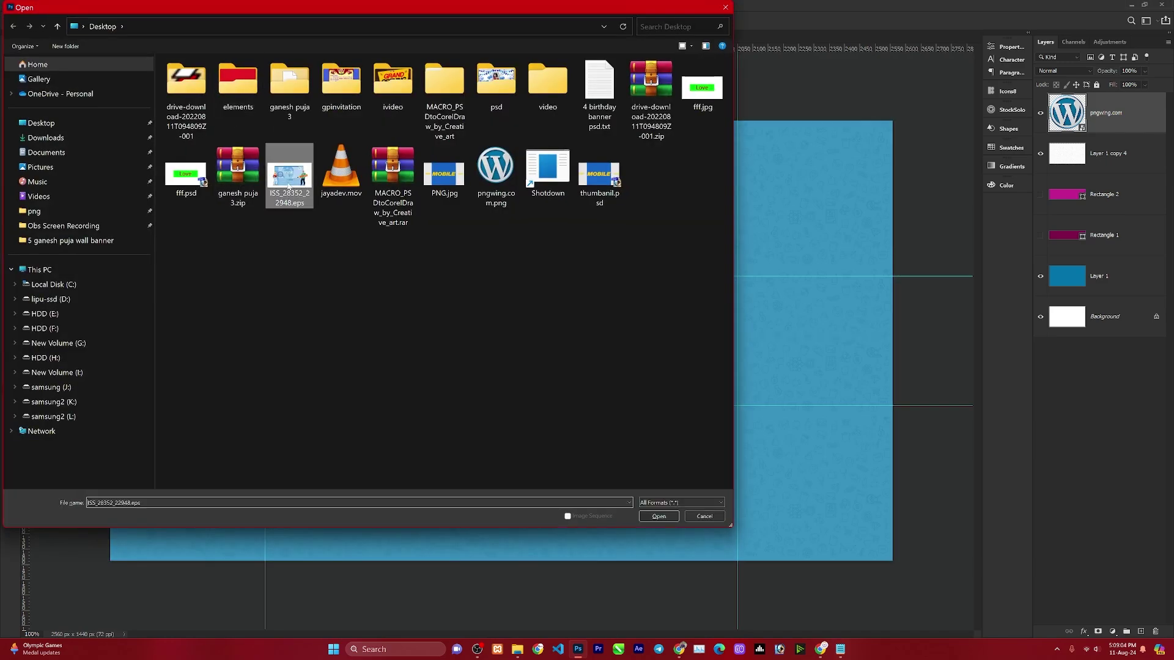
pyautogui.click(659, 517)
pyautogui.press('Return')
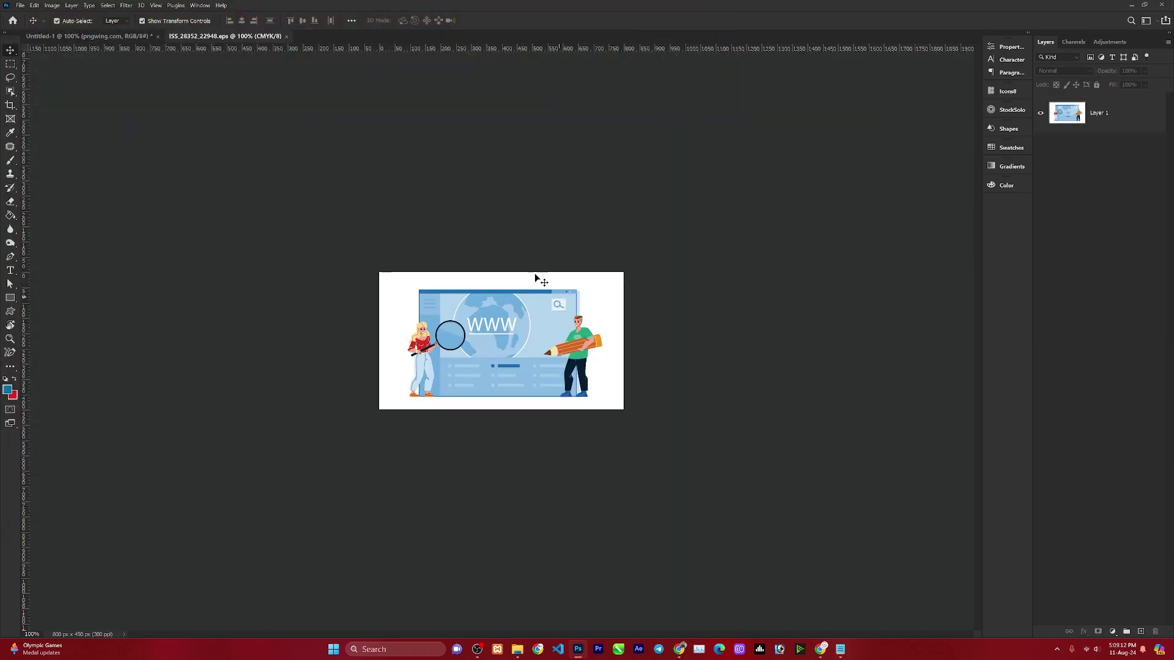
pyautogui.moveTo(233, 35); pyautogui.dragTo(287, 113)
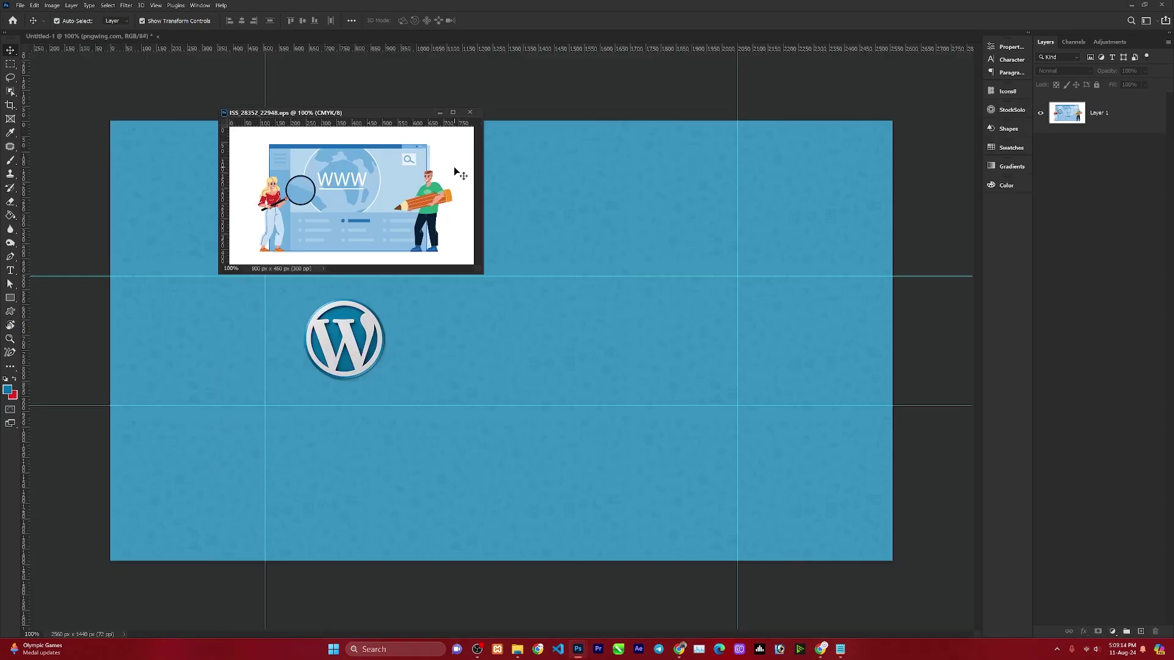
# - Erase the illustration's white background with the Magic Eraser Tool
pyautogui.click(10, 202)
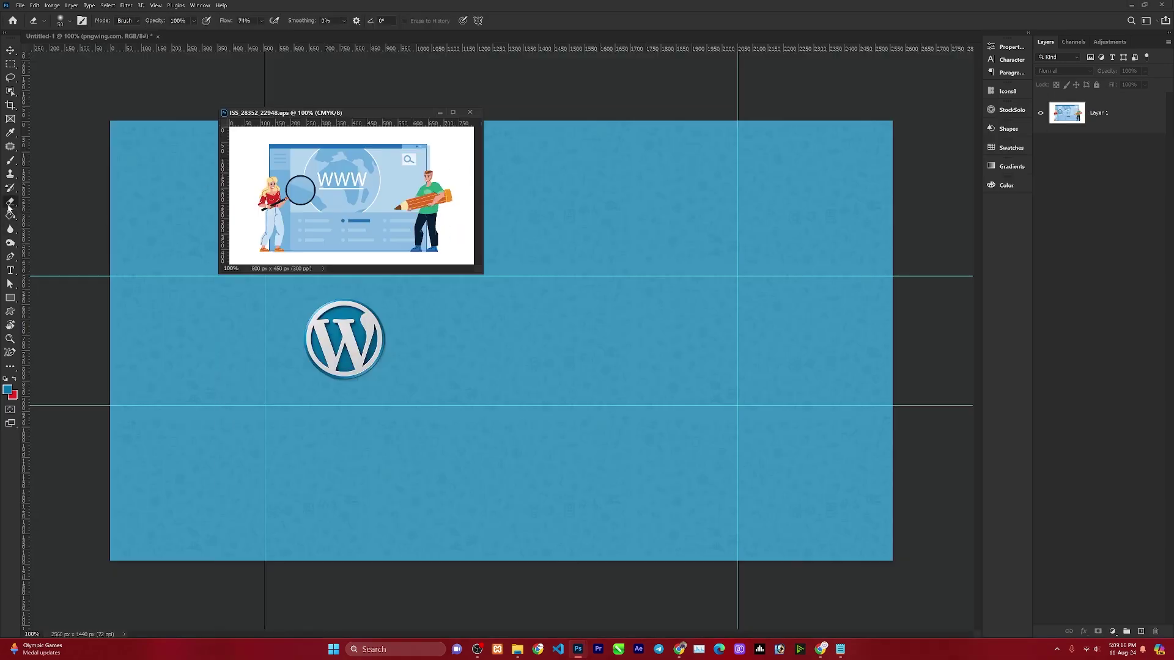
pyautogui.click(53, 222)
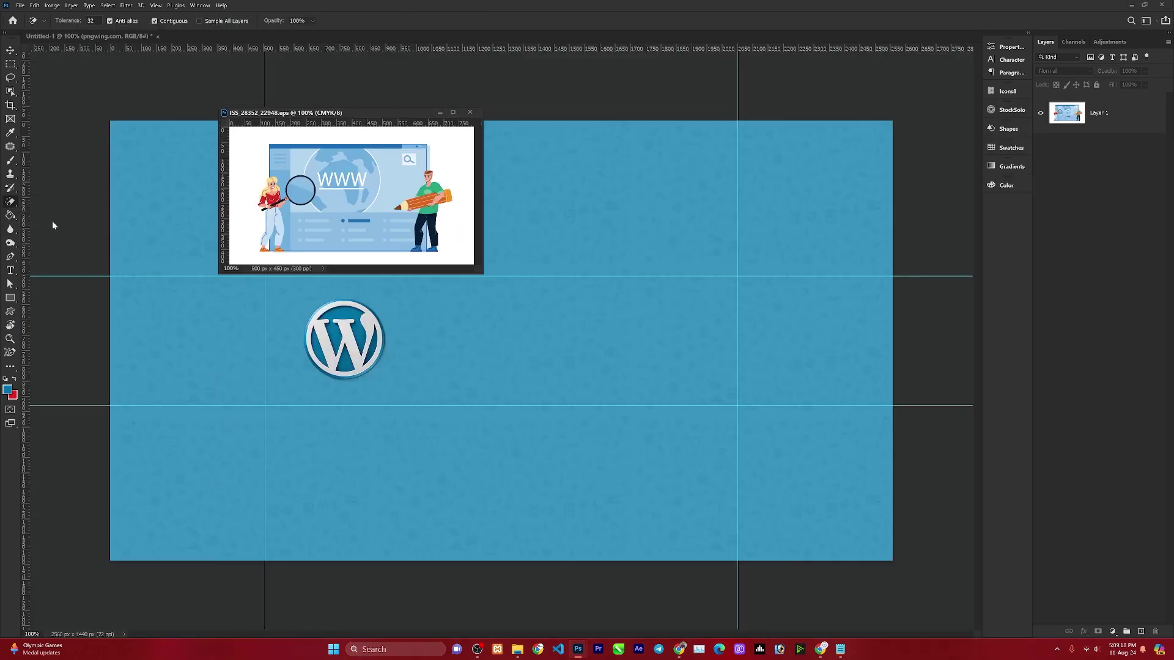
pyautogui.click(1085, 126)
pyautogui.click(453, 163)
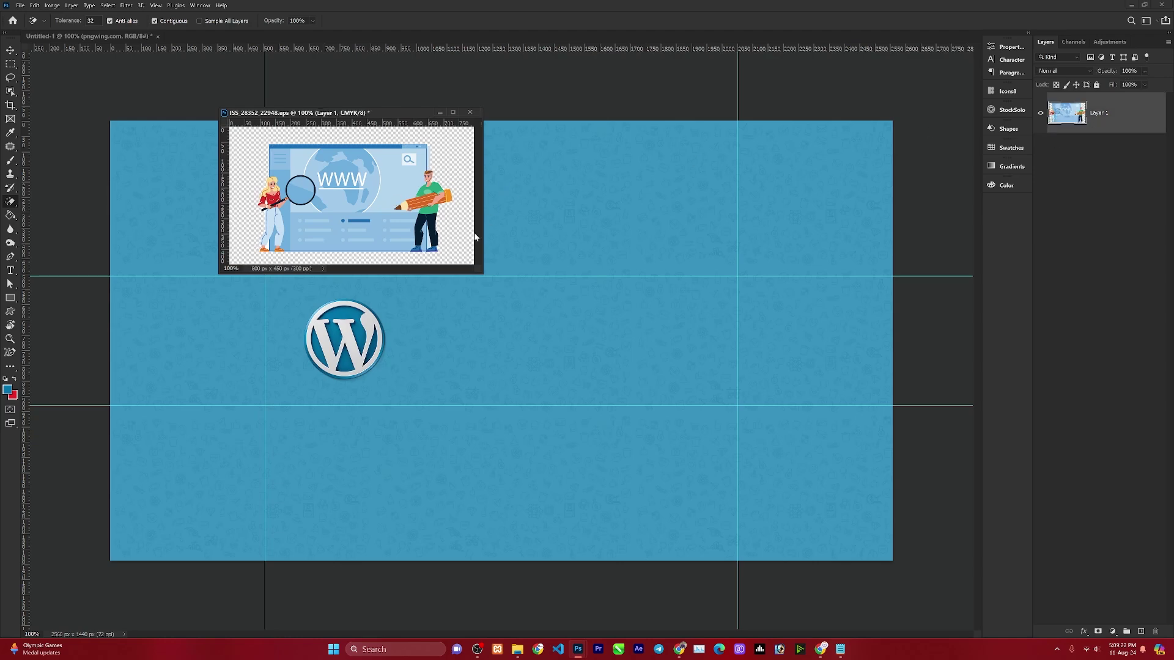
pyautogui.click(11, 50)
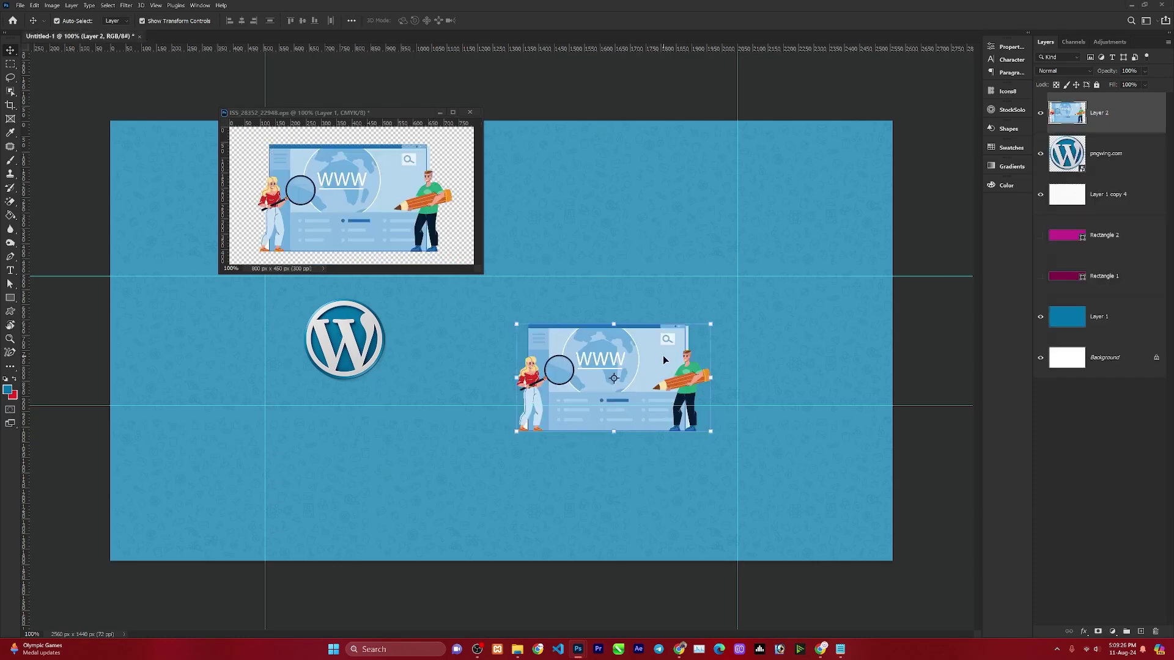
# - Drag the illustration onto the blue banner and shrink it to about 85%
pyautogui.moveTo(403, 175); pyautogui.dragTo(664, 355)
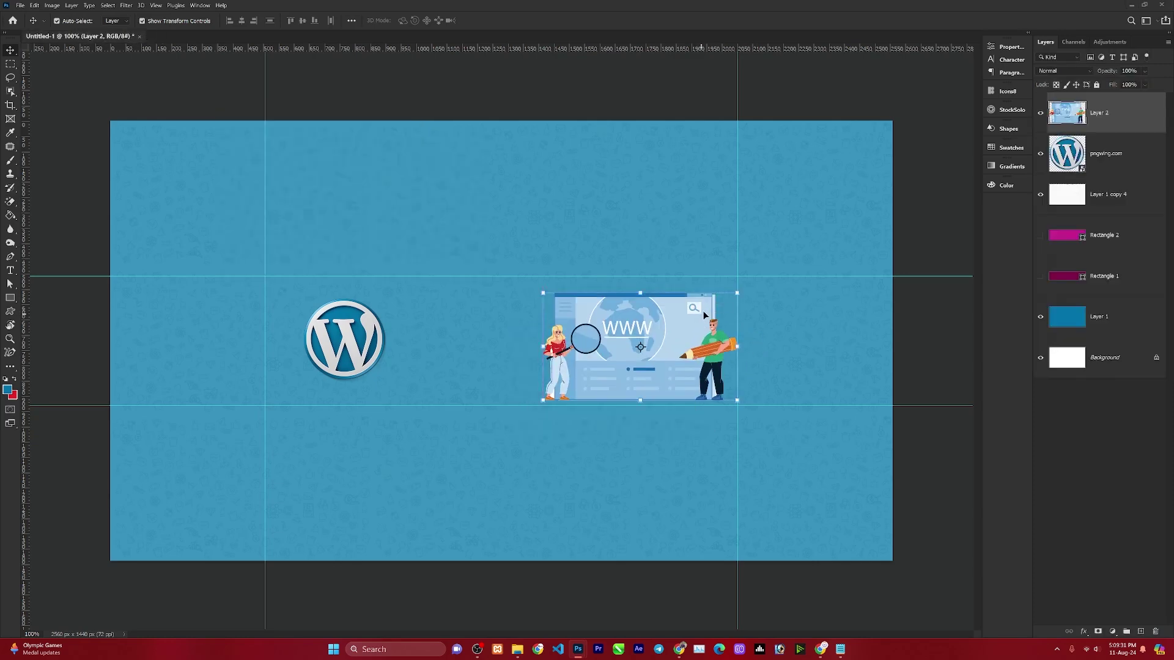
pyautogui.moveTo(739, 294); pyautogui.dragTo(710, 309)
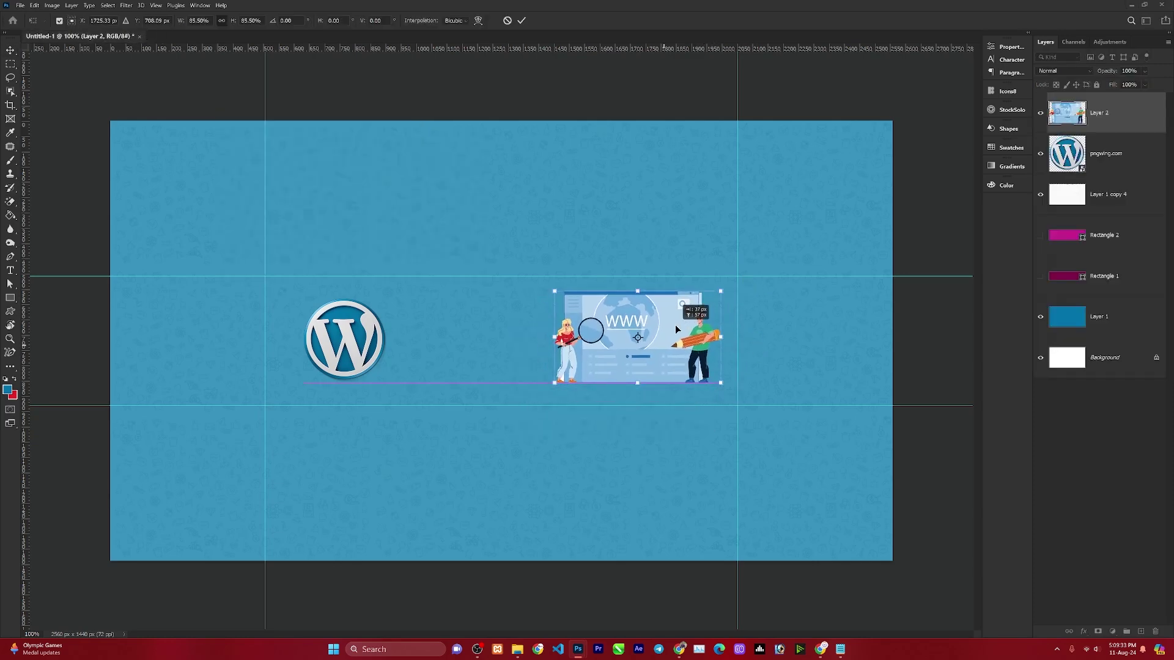
pyautogui.moveTo(664, 350); pyautogui.dragTo(673, 340)
pyautogui.press('Return')
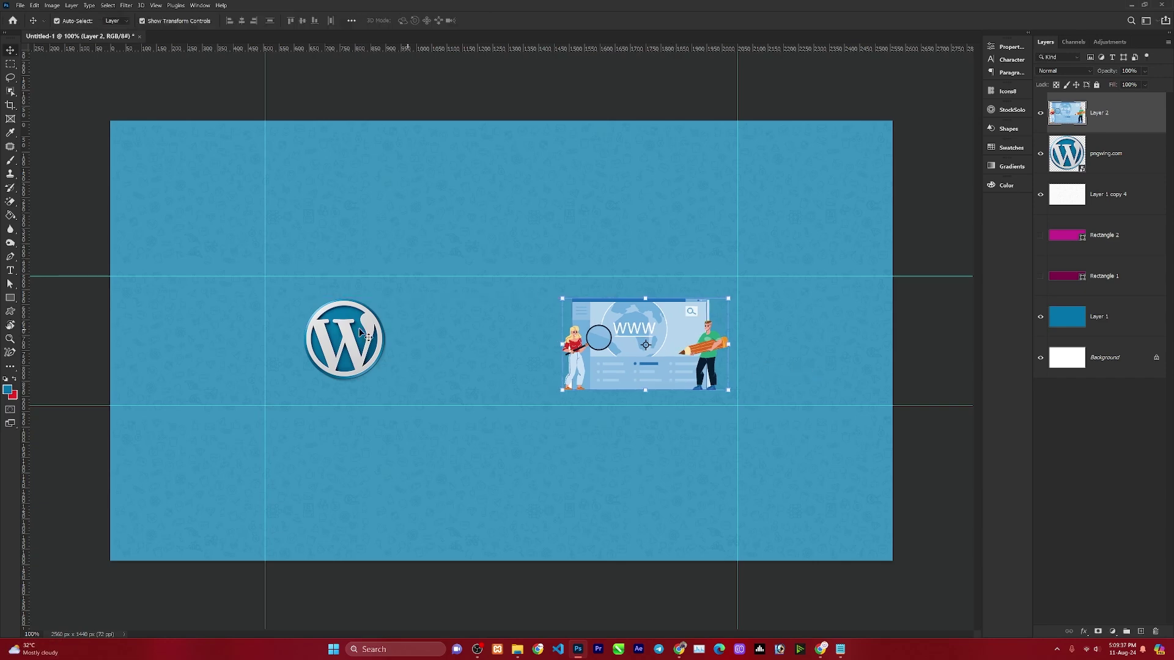
# - Nudge the logo left and the illustration beside it, scaling the illustration down again
pyautogui.moveTo(361, 335); pyautogui.dragTo(342, 345)
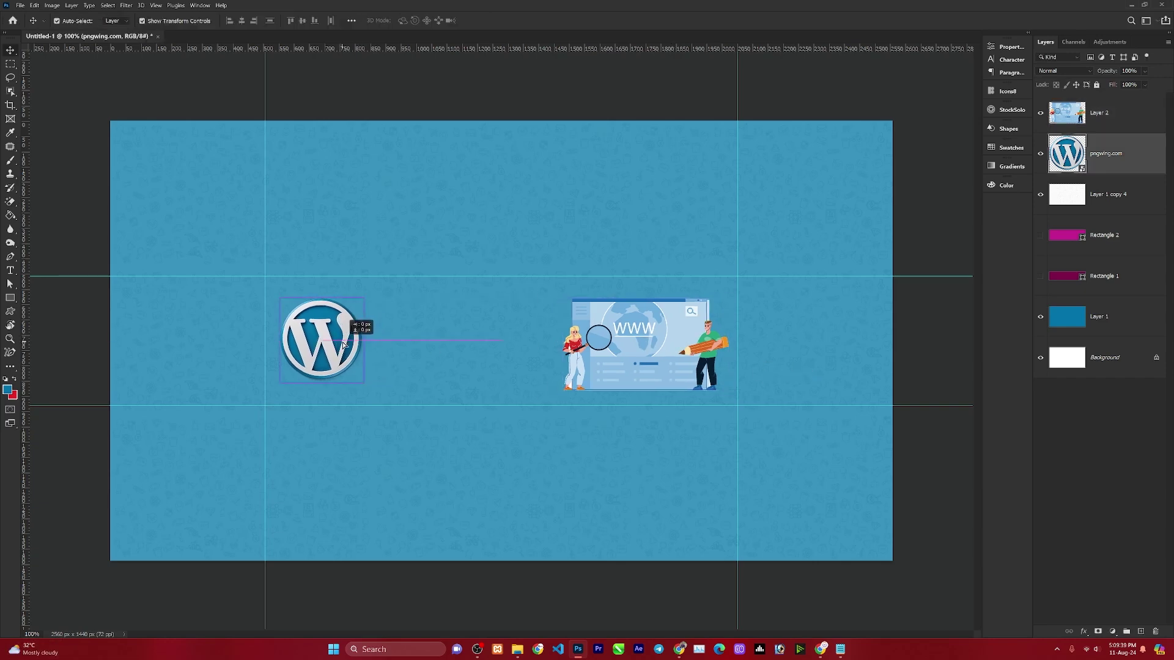
pyautogui.moveTo(655, 352); pyautogui.dragTo(651, 352)
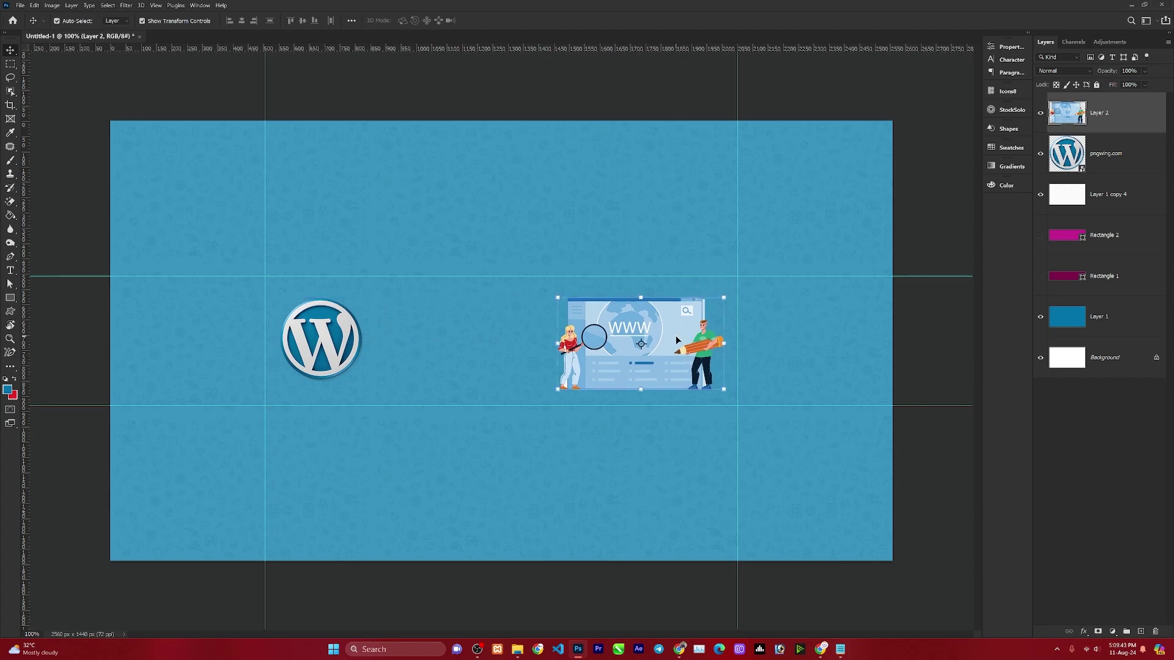
pyautogui.press('Up')
pyautogui.press('Up')
pyautogui.press('Up')
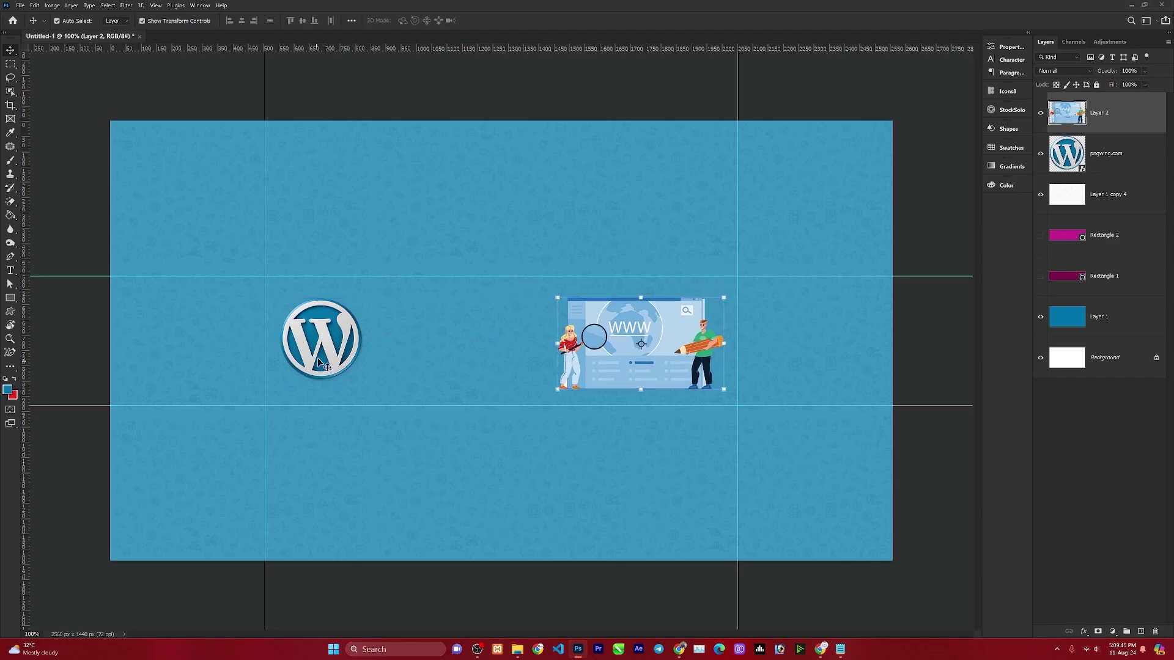
pyautogui.click(322, 362)
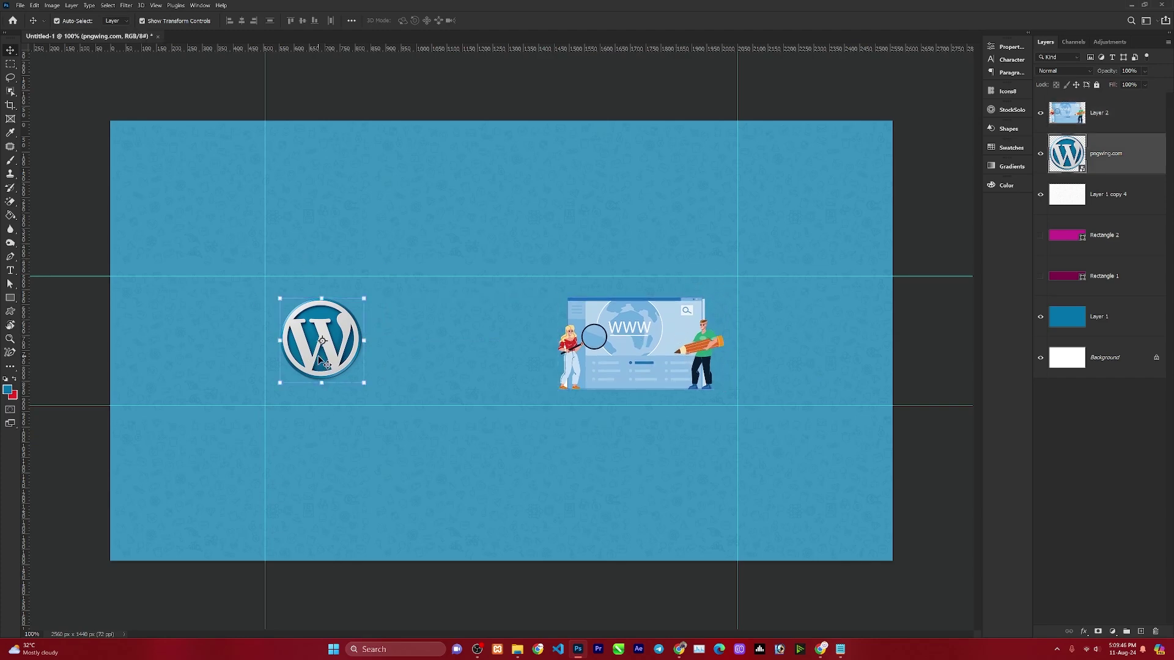
pyautogui.click(610, 370)
pyautogui.hotkey('ctrl', 't')
pyautogui.moveTo(555, 390); pyautogui.dragTo(582, 376)
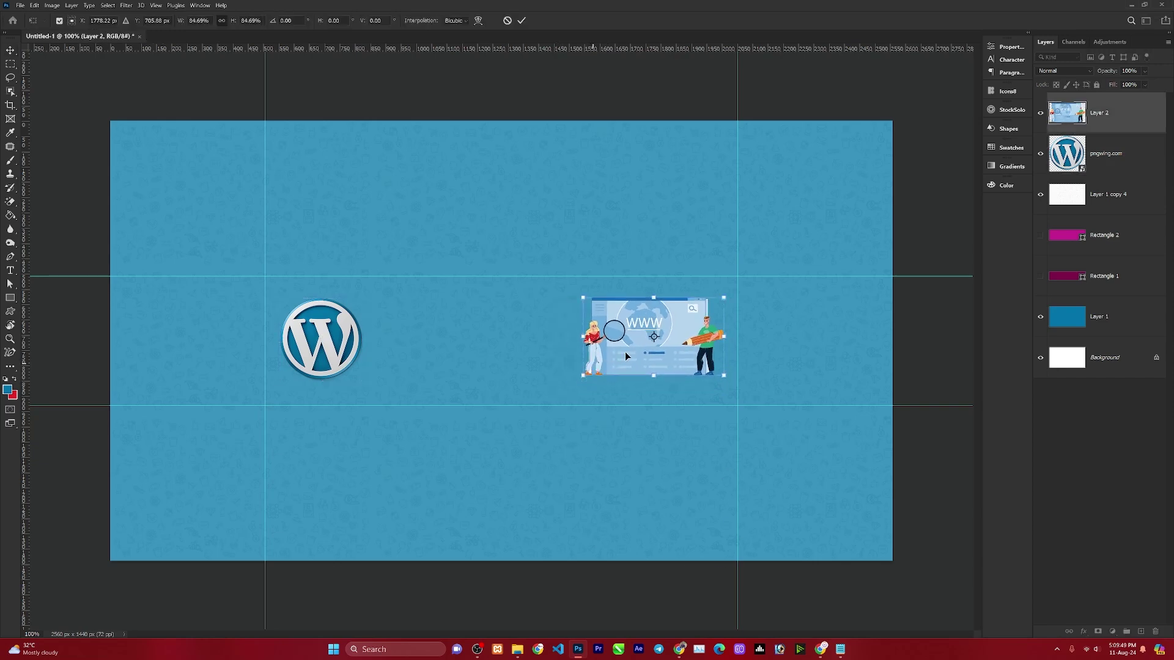
pyautogui.press('Return')
pyautogui.hotkey('alt', 'Tab')
pyautogui.hotkey('alt', 'Tab')
# - Add a text layer containing the pasted heading 'Complete WordPress tutorial'
pyautogui.press('t')
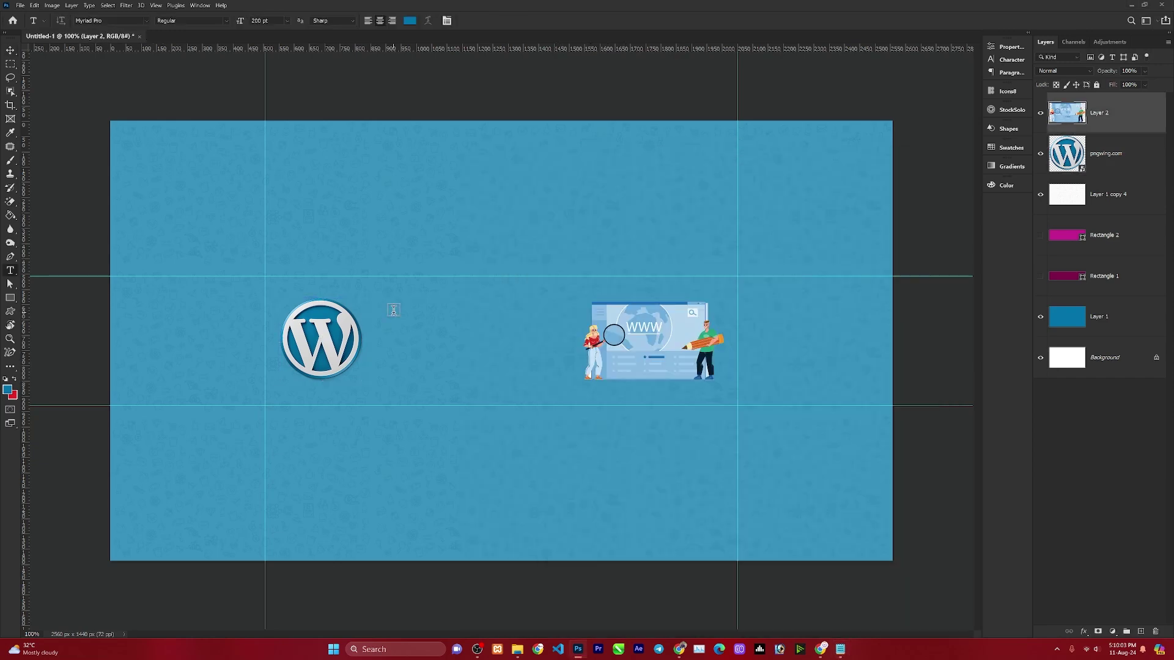
pyautogui.click(393, 310)
pyautogui.hotkey('ctrl', 'v')
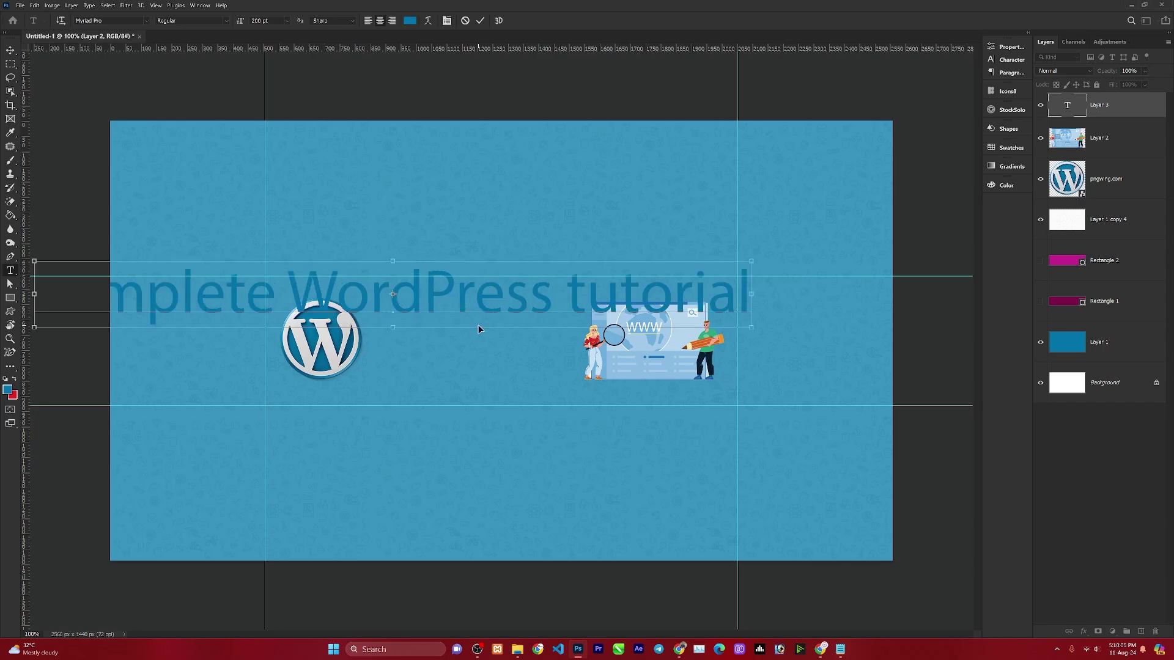
pyautogui.doubleClick(541, 304)
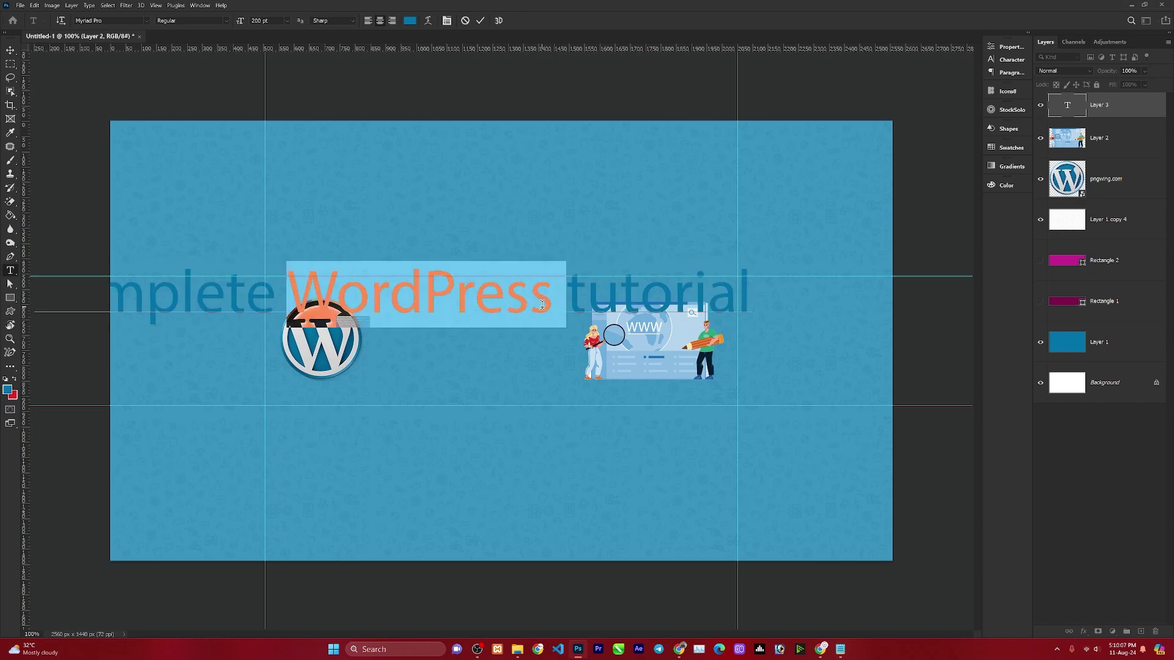
pyautogui.hotkey('ctrl', 'a')
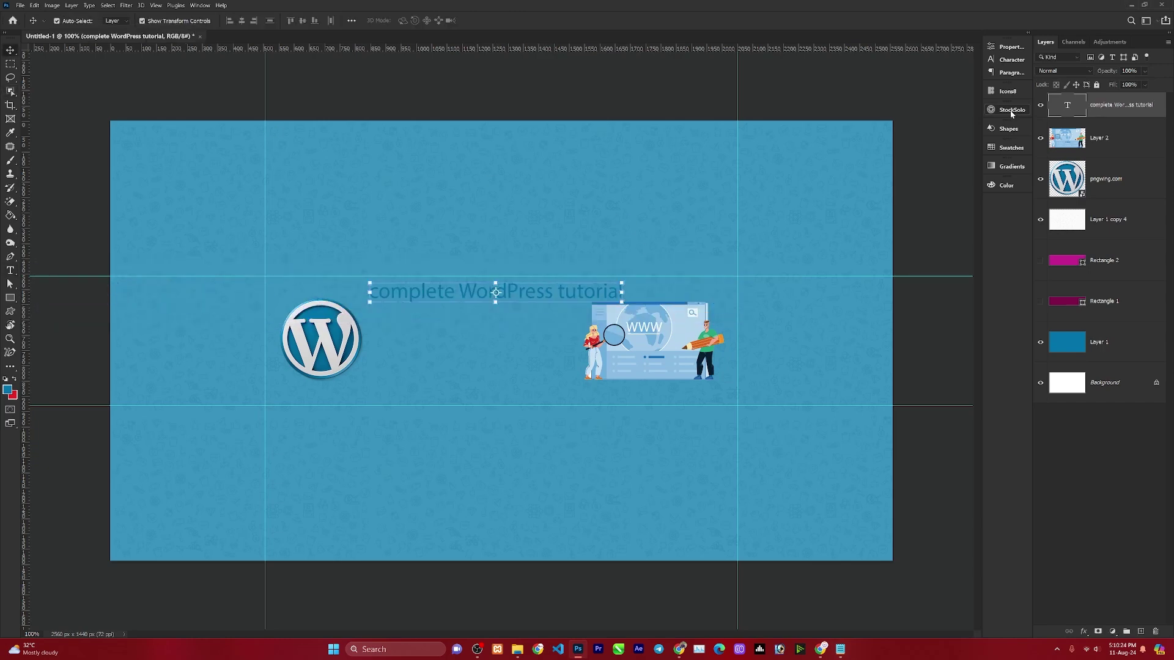
# - Make the heading All Caps in white and nudge the illustration slightly left
pyautogui.click(1003, 63)
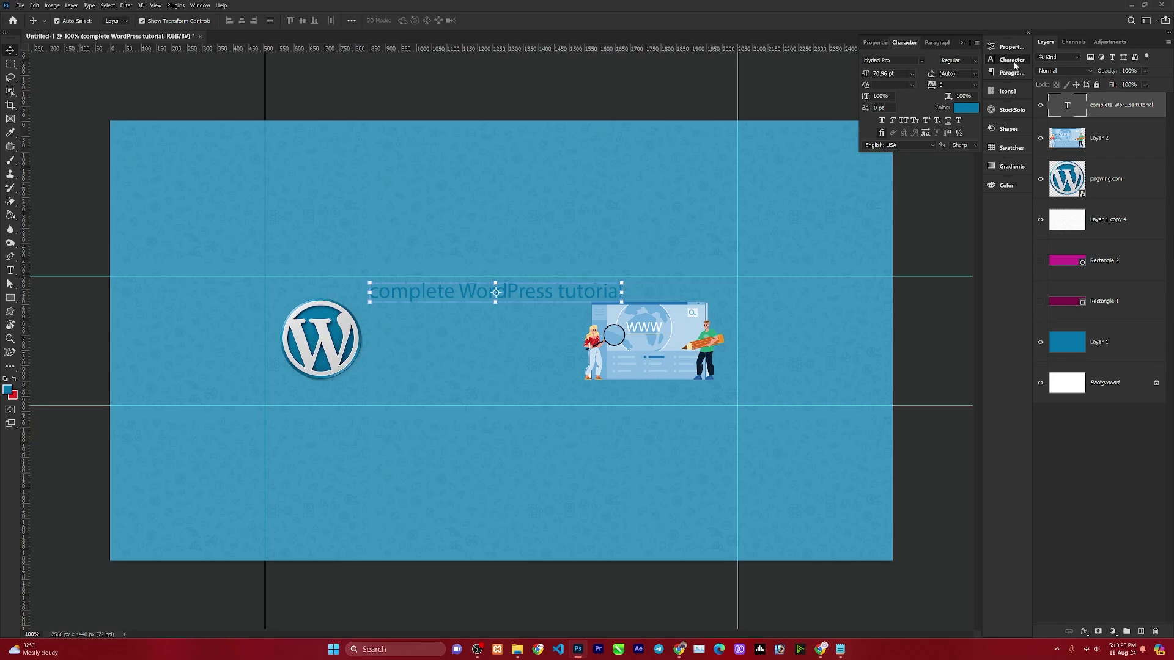
pyautogui.click(902, 121)
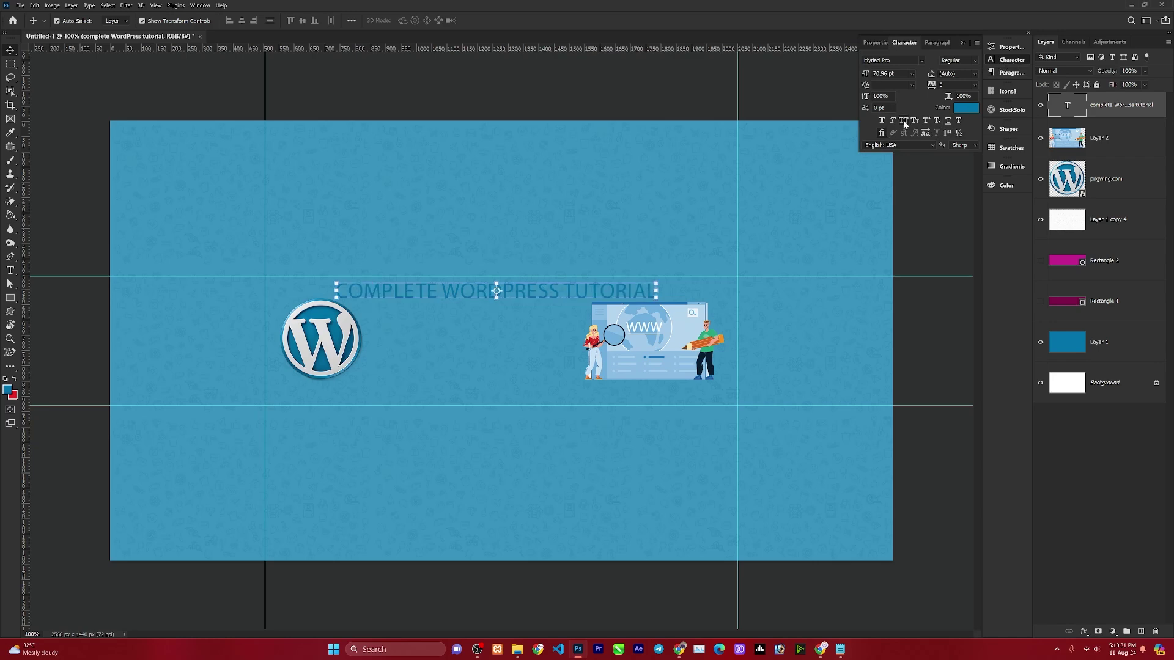
pyautogui.click(964, 109)
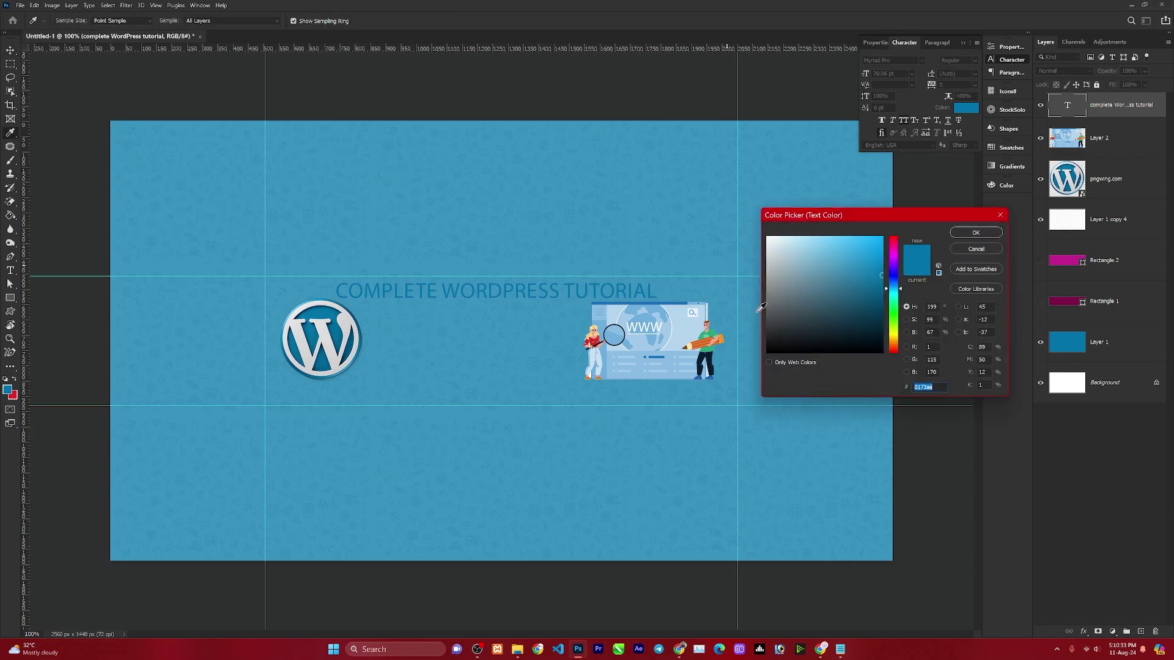
pyautogui.moveTo(769, 302); pyautogui.dragTo(740, 218)
pyautogui.click(975, 233)
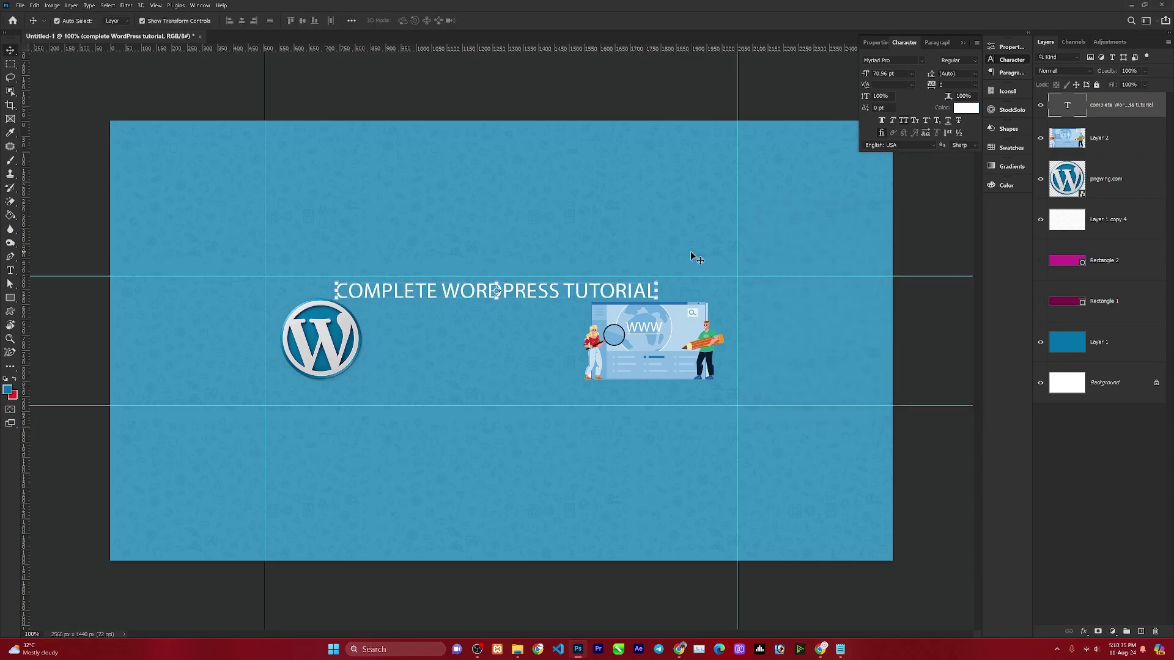
pyautogui.moveTo(678, 342)
pyautogui.mouseDown()
pyautogui.moveTo(556, 362)
pyautogui.moveTo(673, 361)
pyautogui.moveTo(537, 363)
pyautogui.moveTo(679, 353)
pyautogui.moveTo(651, 354)
pyautogui.mouseUp()
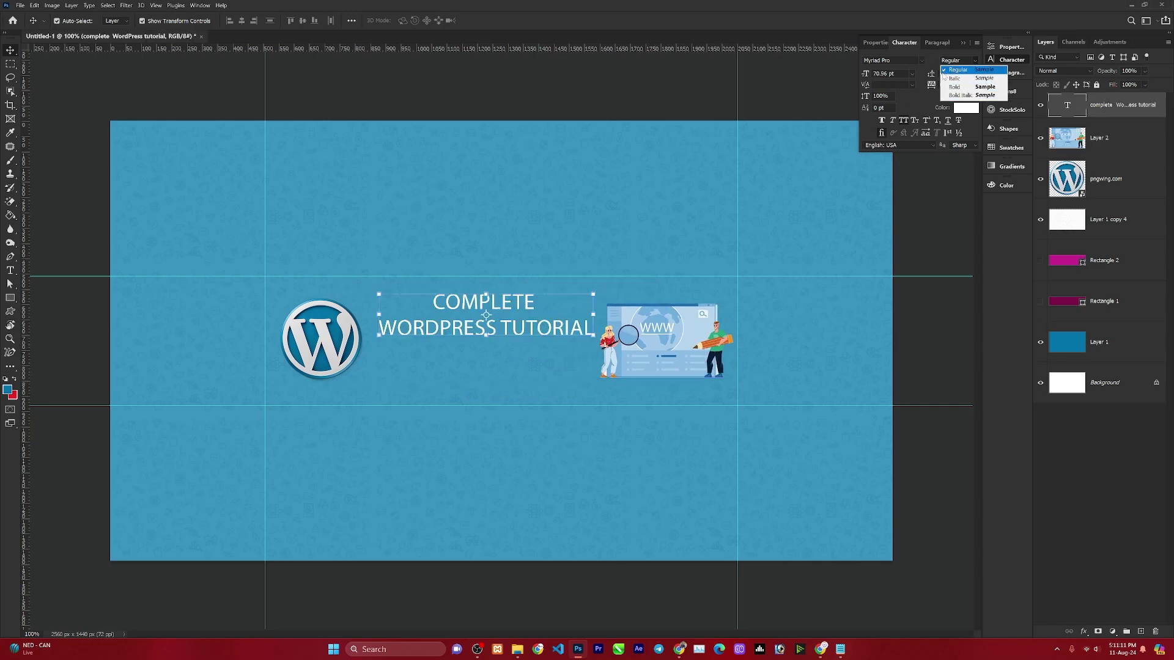
# - Change the heading font to Impact and enlarge it to about 119%
pyautogui.click(961, 60)
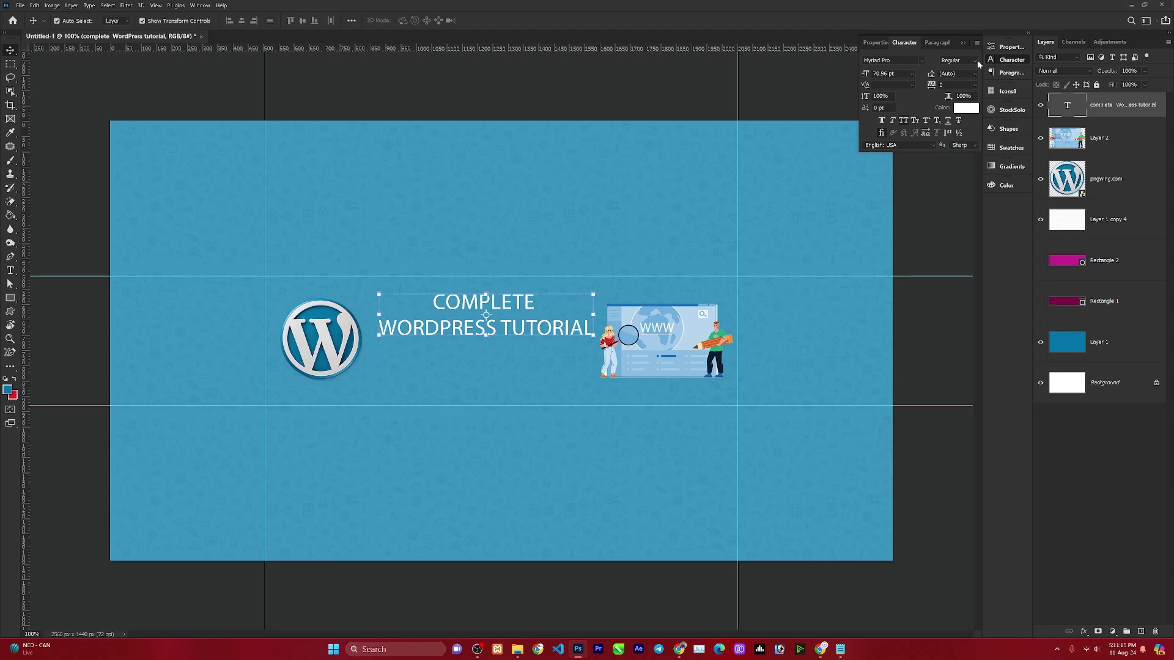
pyautogui.click(880, 61)
pyautogui.write('Impact')
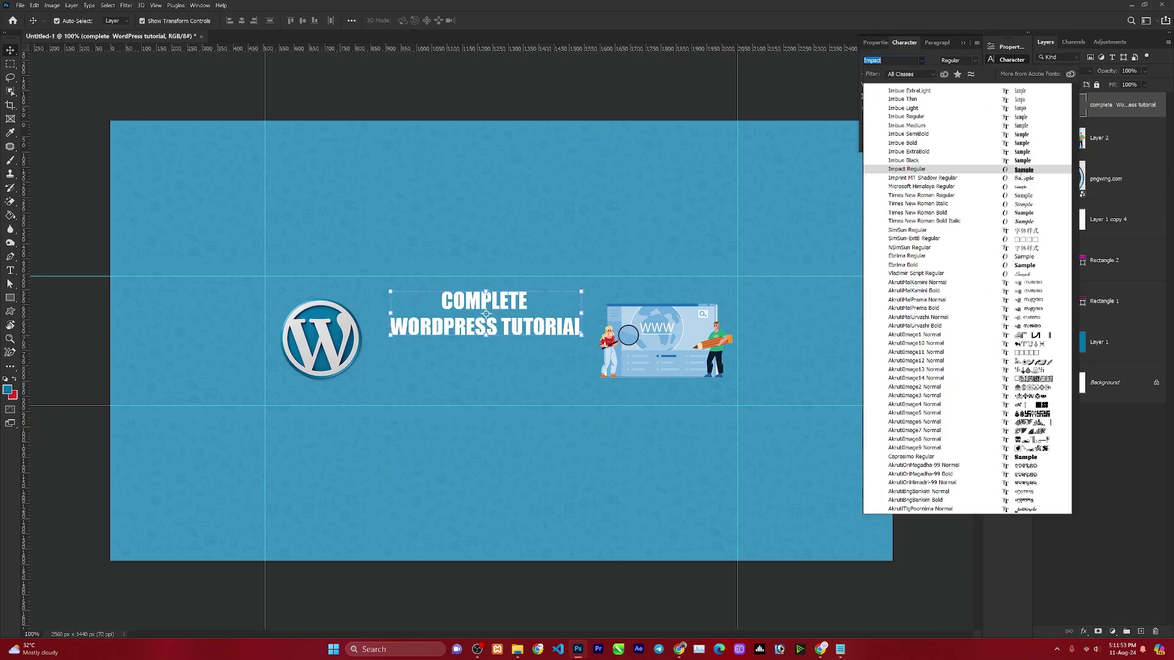
pyautogui.press('Return')
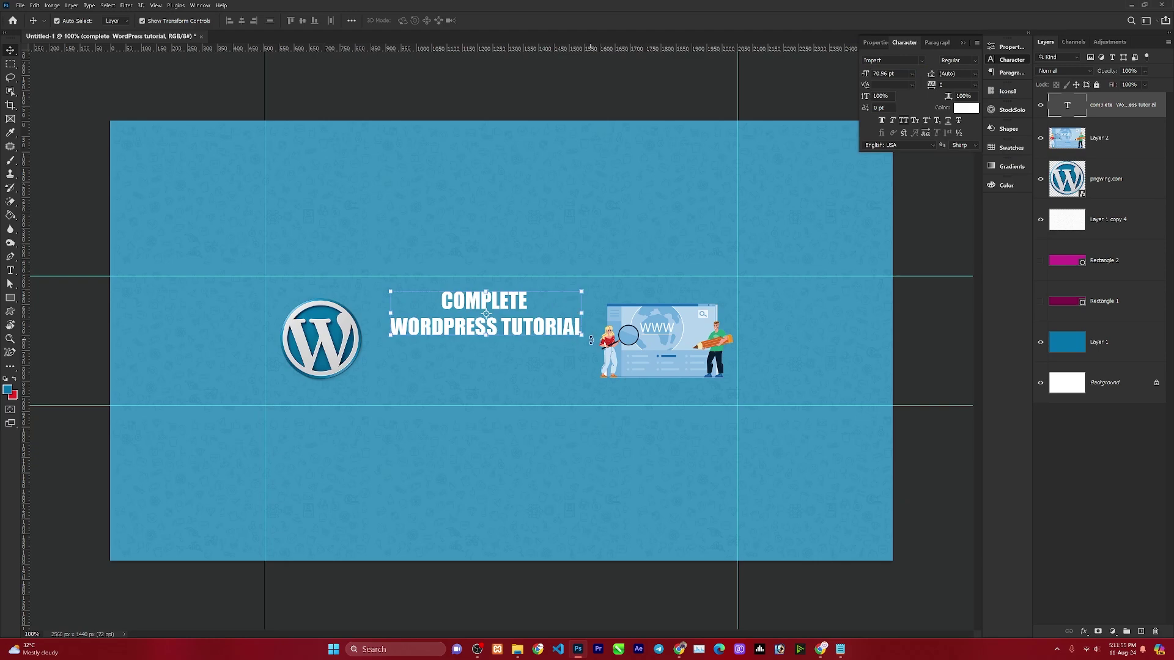
pyautogui.moveTo(581, 341)
pyautogui.mouseDown()
pyautogui.moveTo(616, 353)
pyautogui.moveTo(538, 331)
pyautogui.moveTo(593, 349)
pyautogui.mouseUp()
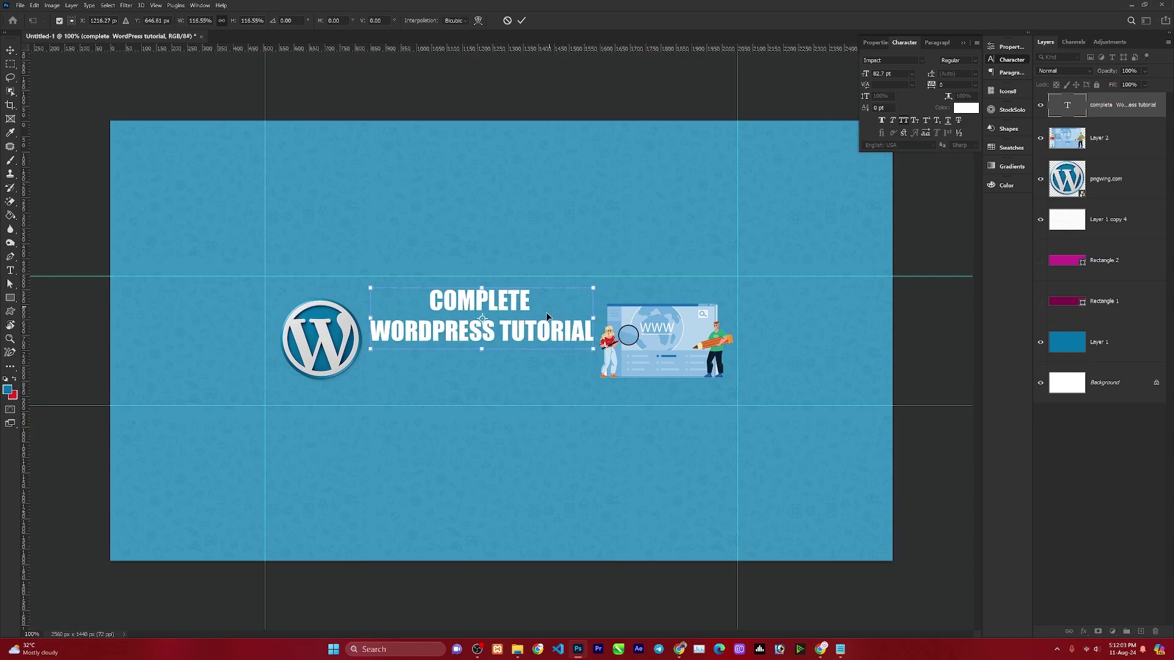
pyautogui.press('Return')
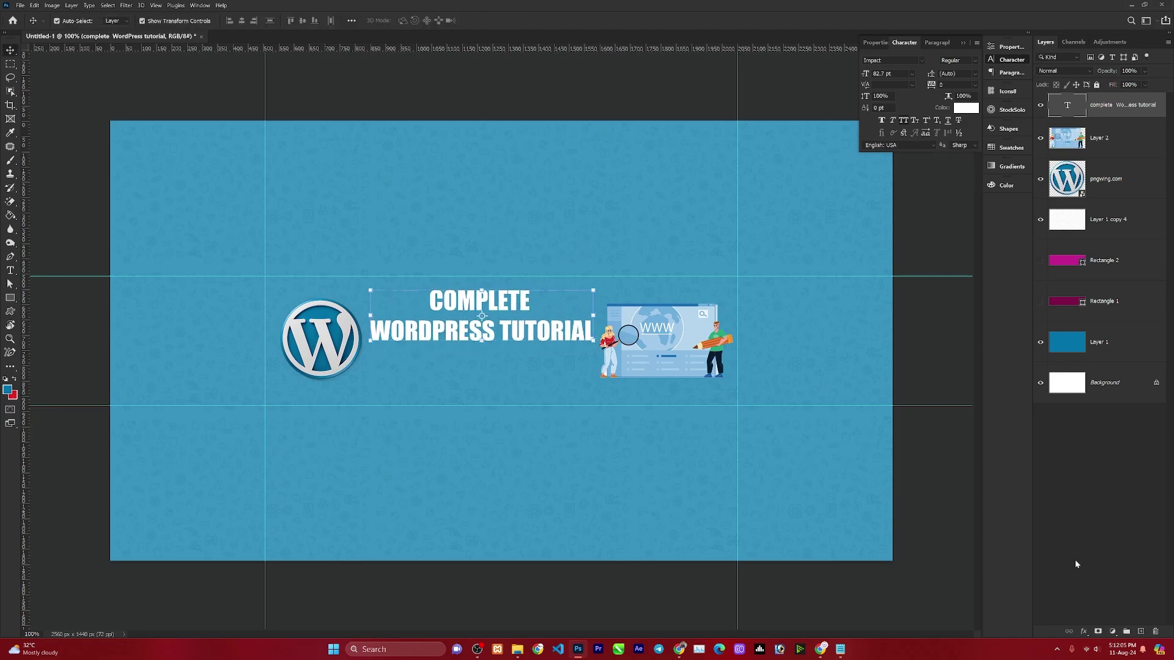
# - Add a drop shadow at opacity 81 to the heading
pyautogui.click(1083, 632)
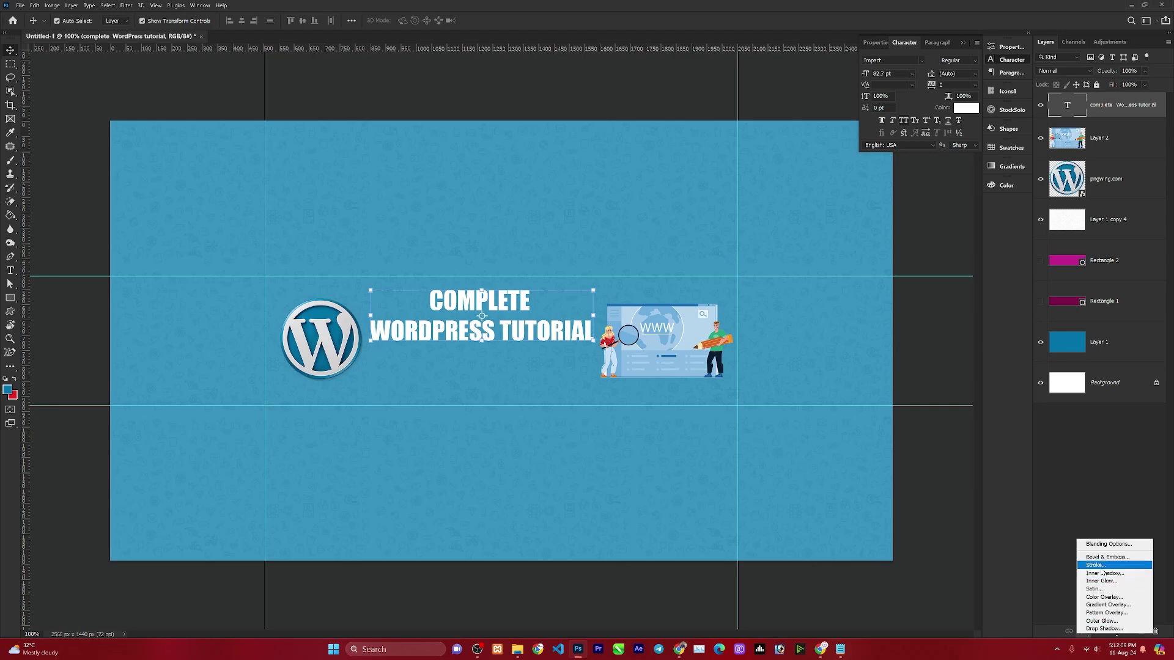
pyautogui.click(1106, 628)
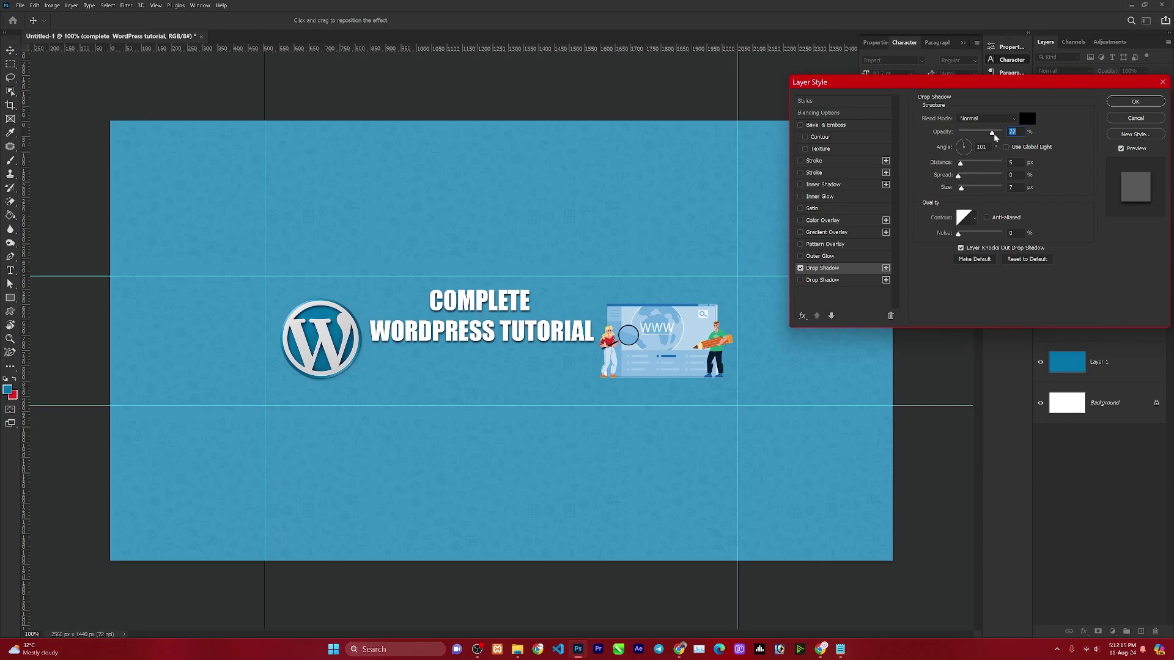
pyautogui.moveTo(993, 137); pyautogui.dragTo(995, 137)
pyautogui.click(1136, 101)
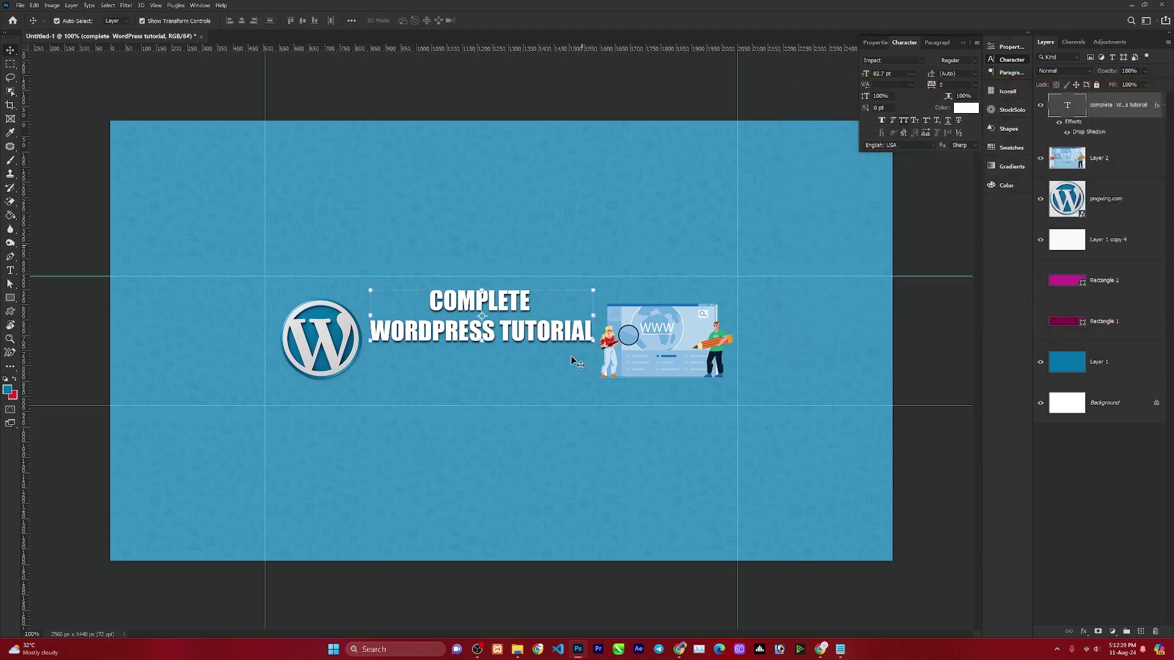
# - Copy the phrase 'in hindi for beginners' from the Notepad notes
pyautogui.click(821, 650)
pyautogui.click(821, 651)
pyautogui.click(840, 649)
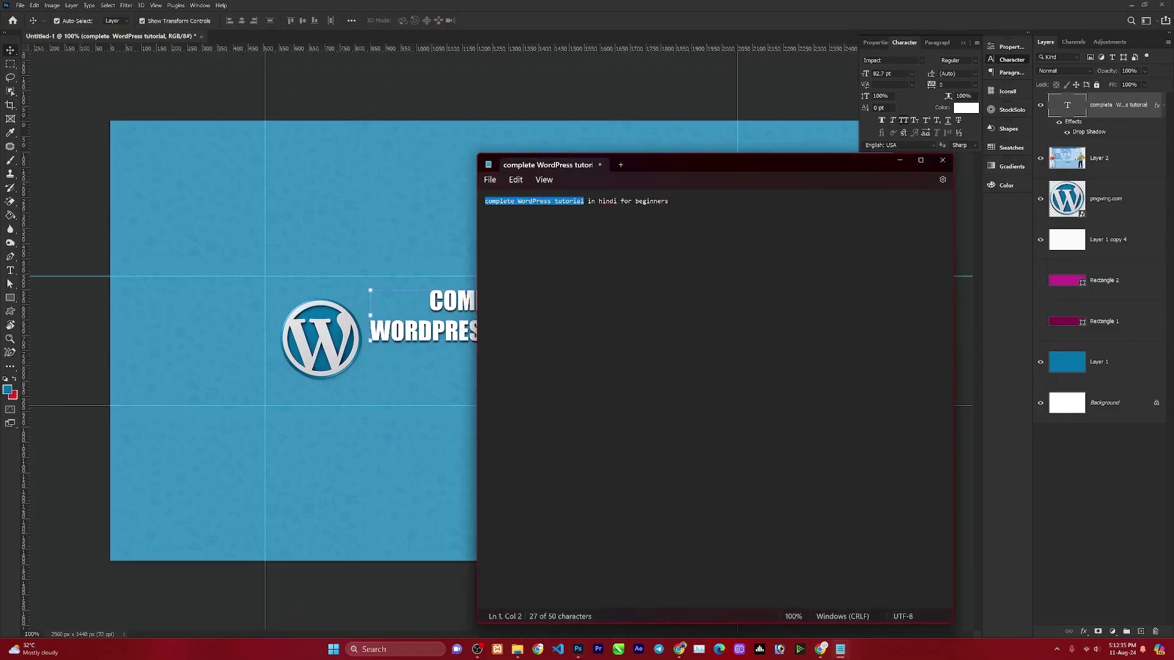
pyautogui.click(589, 201)
pyautogui.moveTo(588, 202); pyautogui.dragTo(663, 209)
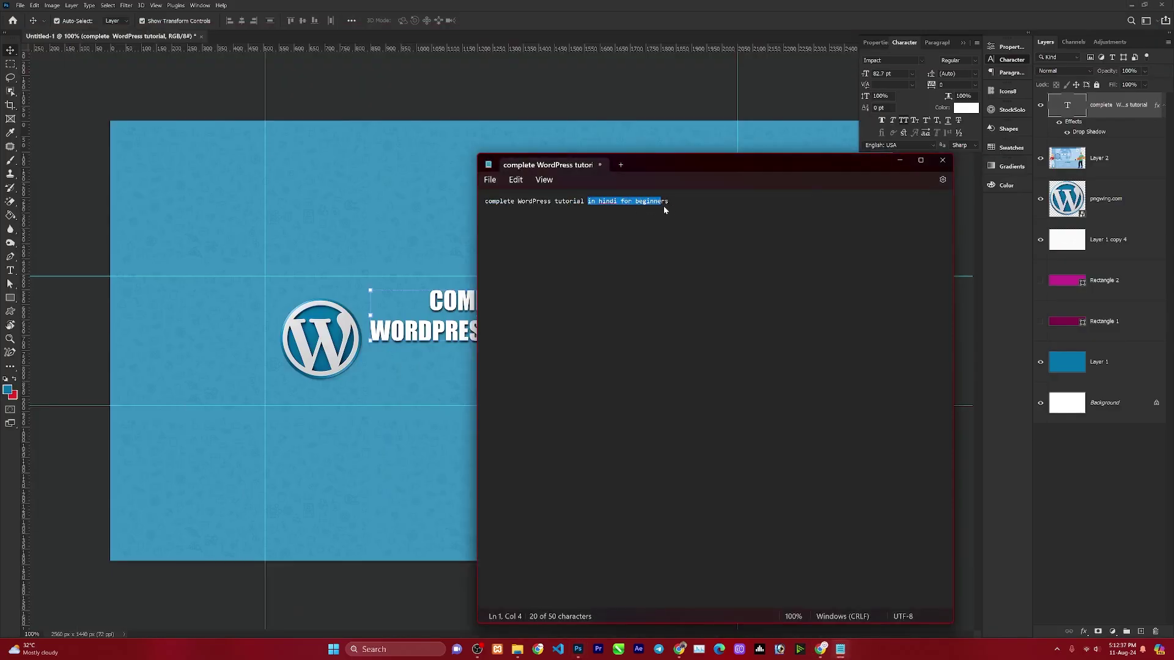
pyautogui.rightClick(660, 207)
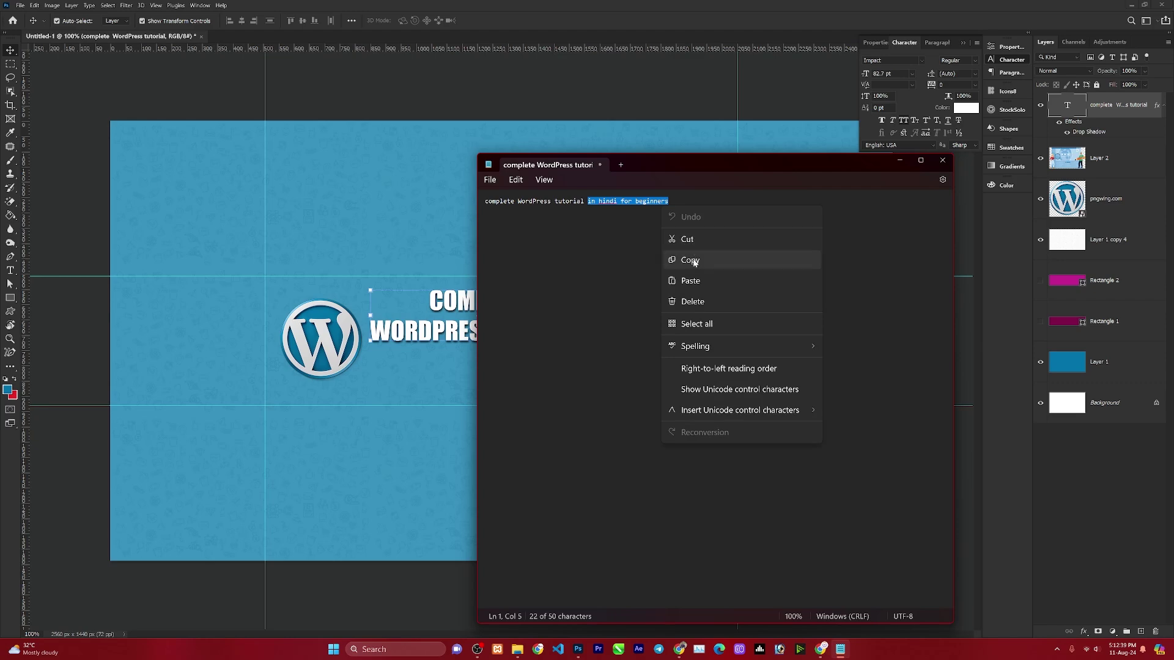
pyautogui.click(686, 261)
pyautogui.click(423, 374)
# - Paste 'IN HINDI FOR BEGINNERS' as new text in Arial at 70 pt
pyautogui.hotkey('ctrl', 'v')
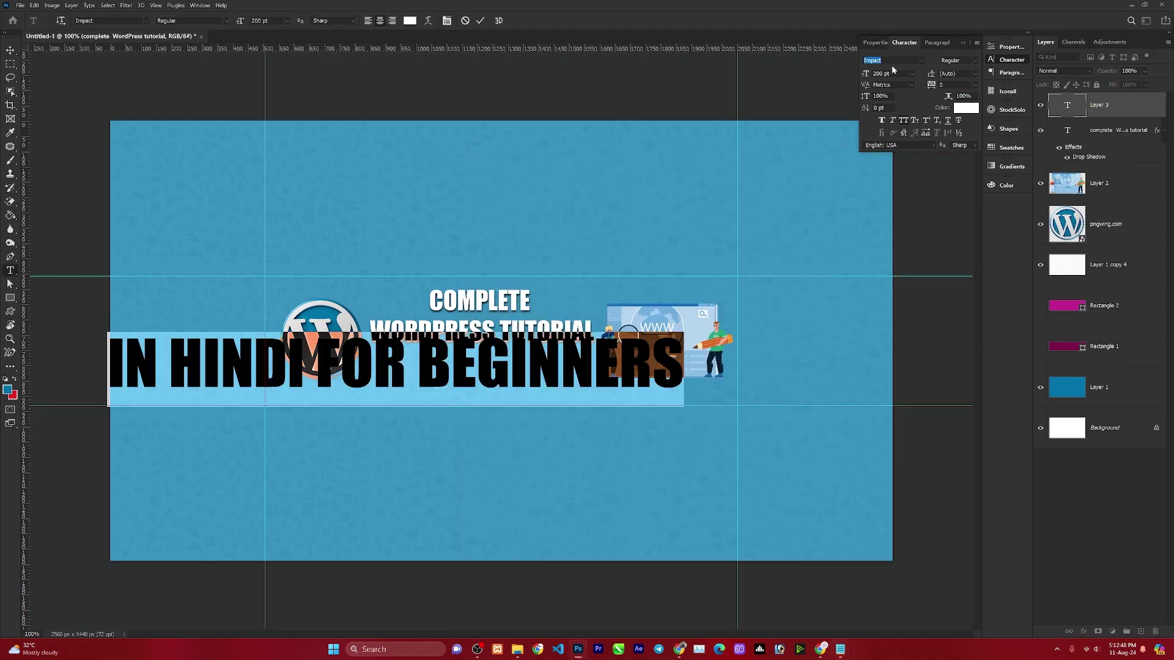
pyautogui.write('Arial')
pyautogui.press('Return')
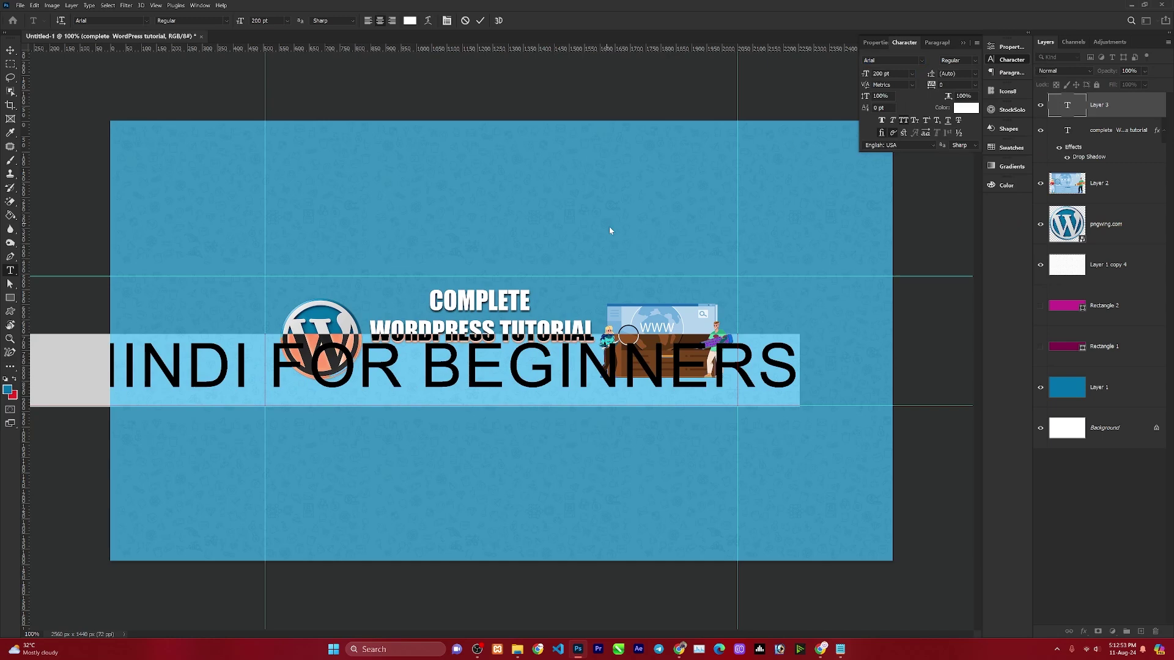
pyautogui.click(11, 54)
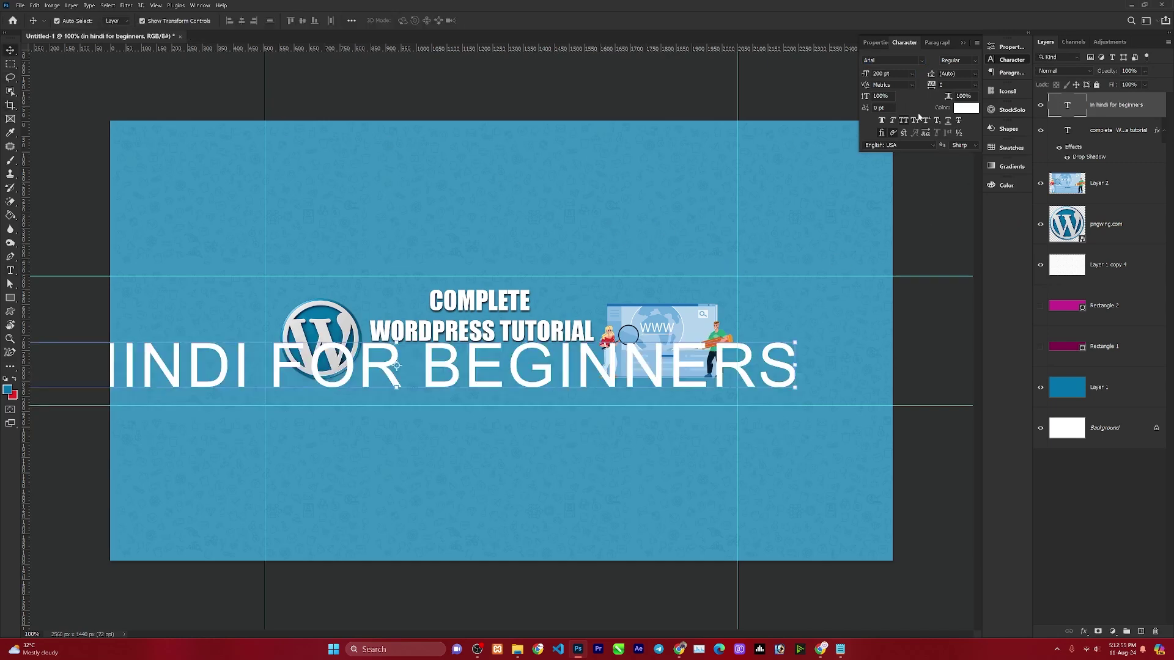
pyautogui.click(866, 74)
pyautogui.write('70')
pyautogui.press('Return')
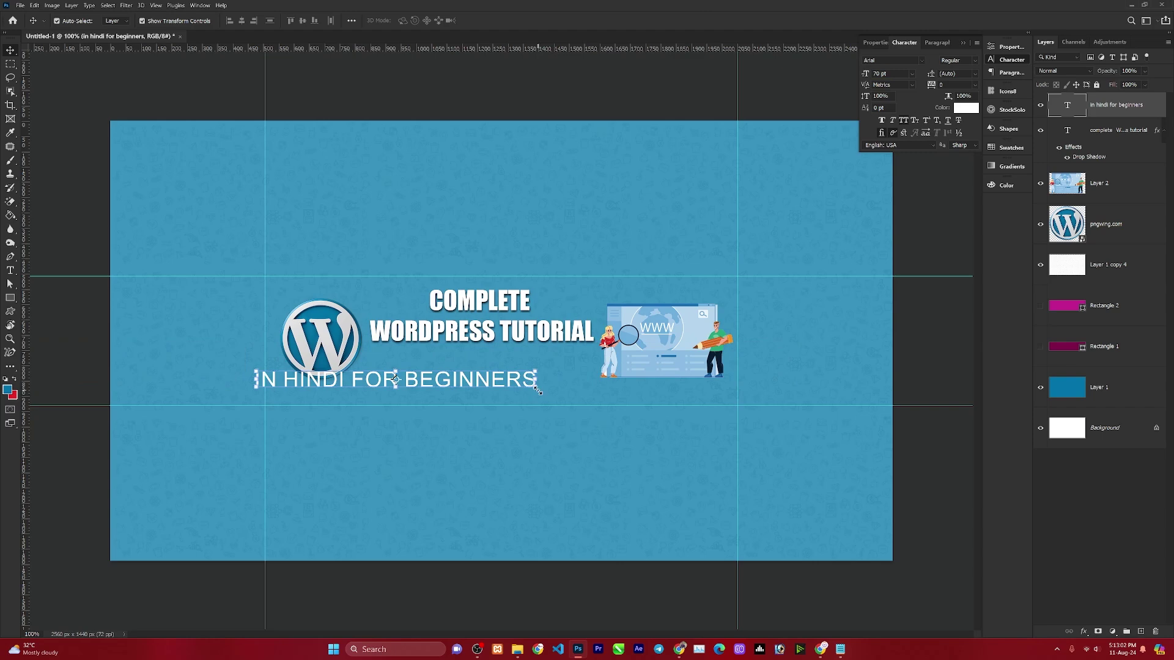
# - Scale the subtitle to fit under the heading and shift both text lines down
pyautogui.moveTo(538, 390); pyautogui.dragTo(423, 384)
pyautogui.moveTo(408, 380); pyautogui.dragTo(550, 362)
pyautogui.press('Return')
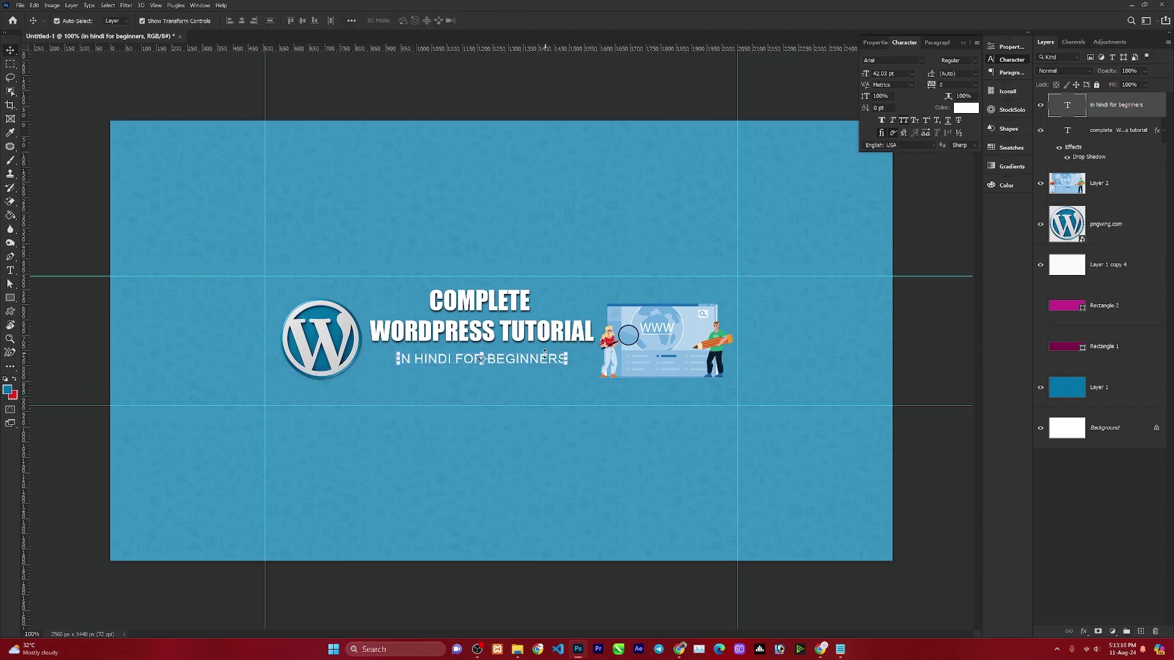
pyautogui.keyDown('shift'); pyautogui.click(550, 334); pyautogui.keyUp('shift')
pyautogui.moveTo(550, 334); pyautogui.dragTo(549, 342)
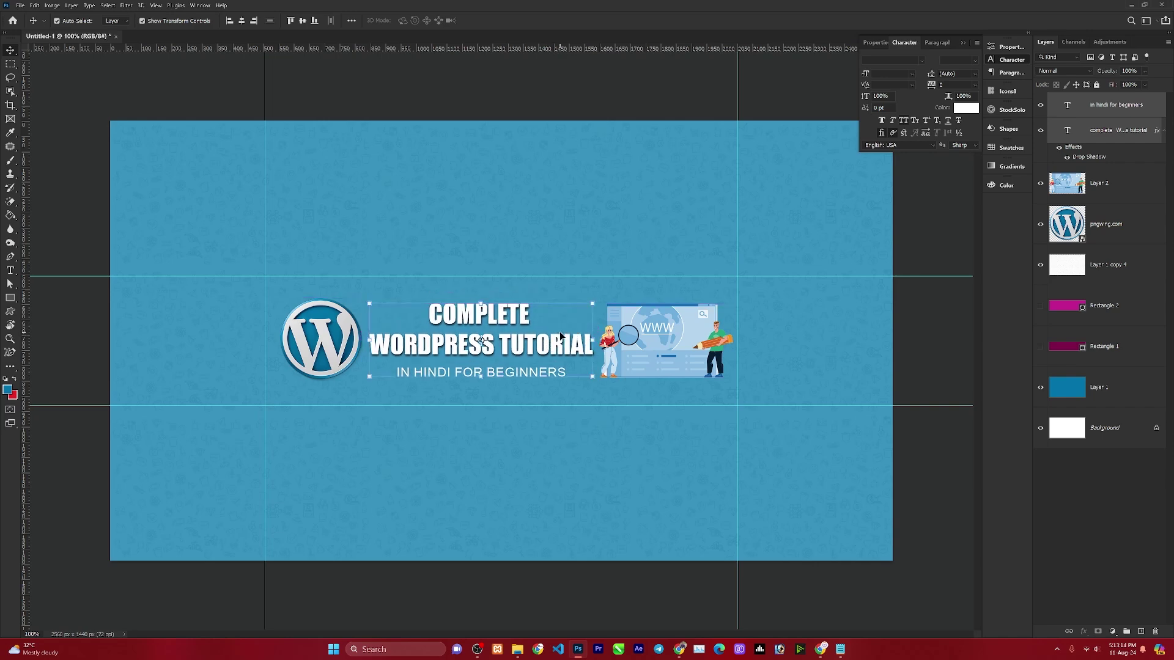
# - Recolour the subtitle text light cyan #92eeff
pyautogui.click(659, 356)
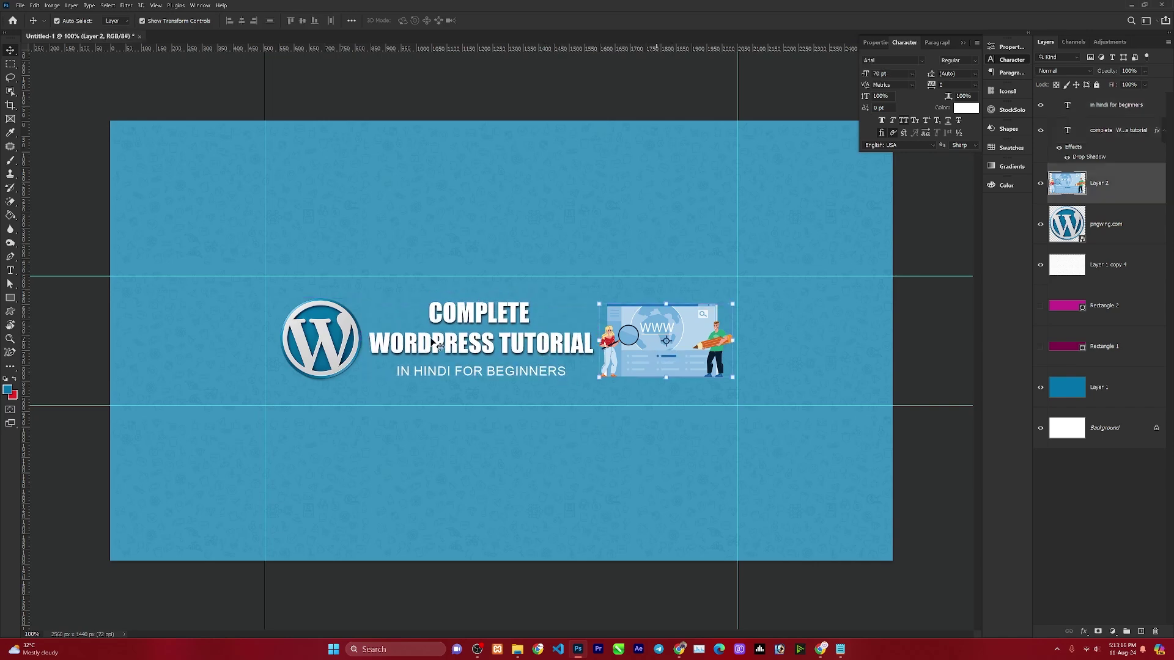
pyautogui.click(489, 372)
pyautogui.click(964, 108)
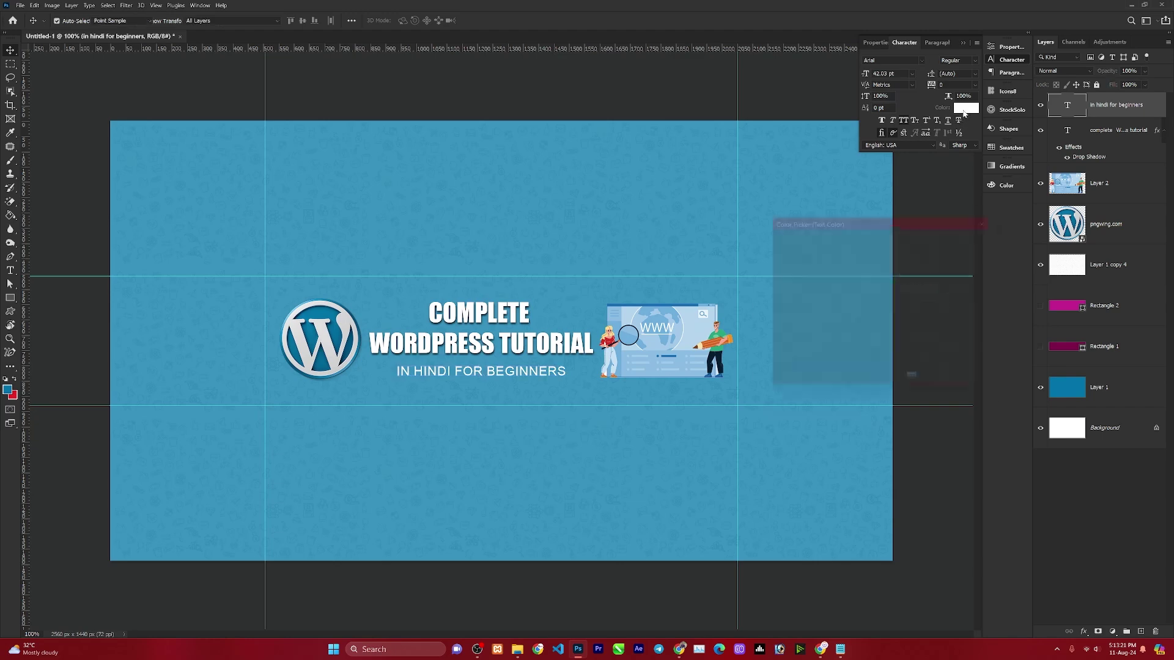
pyautogui.click(563, 205)
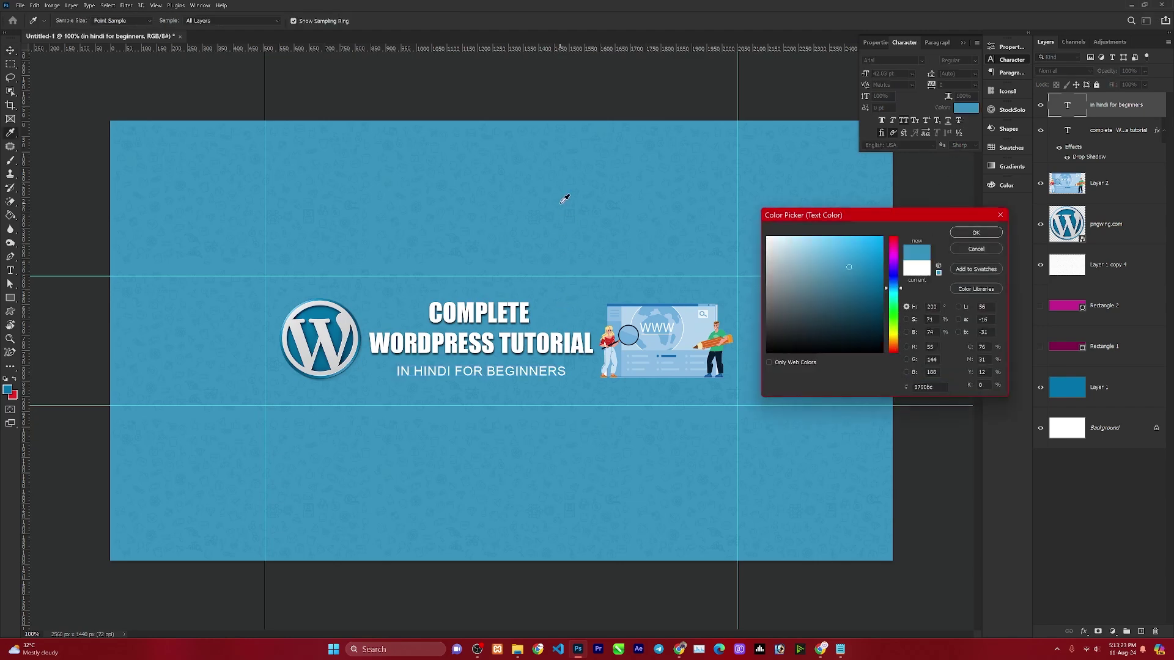
pyautogui.moveTo(849, 267); pyautogui.dragTo(816, 237)
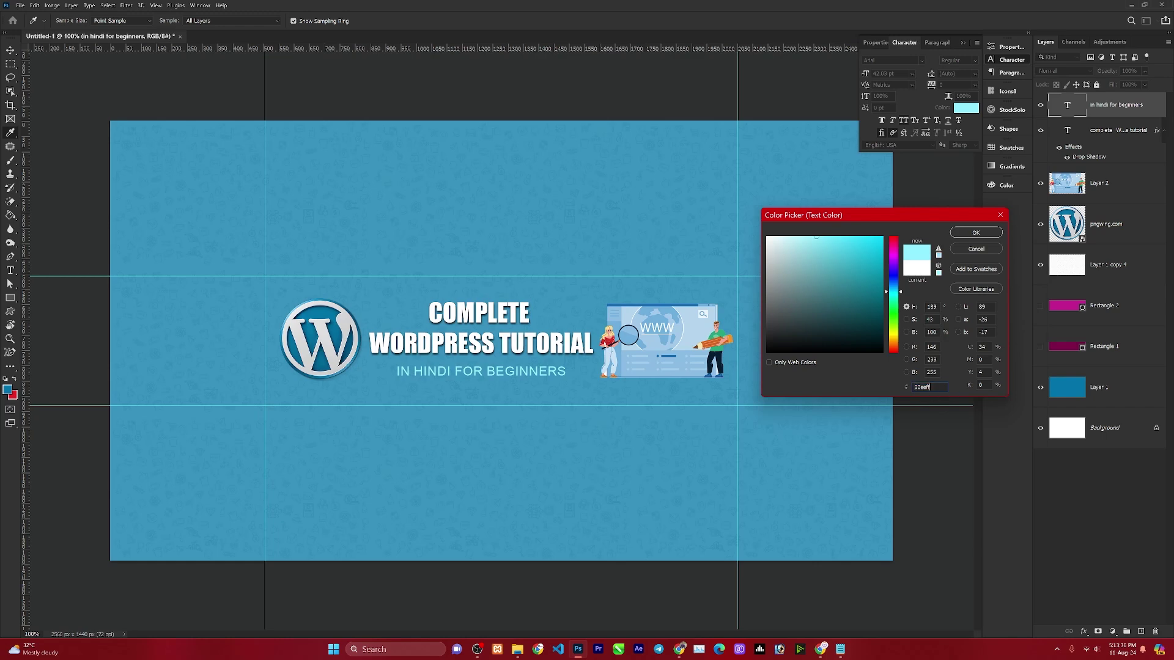
pyautogui.click(976, 236)
# - Nudge the website illustration slightly lower
pyautogui.click(911, 351)
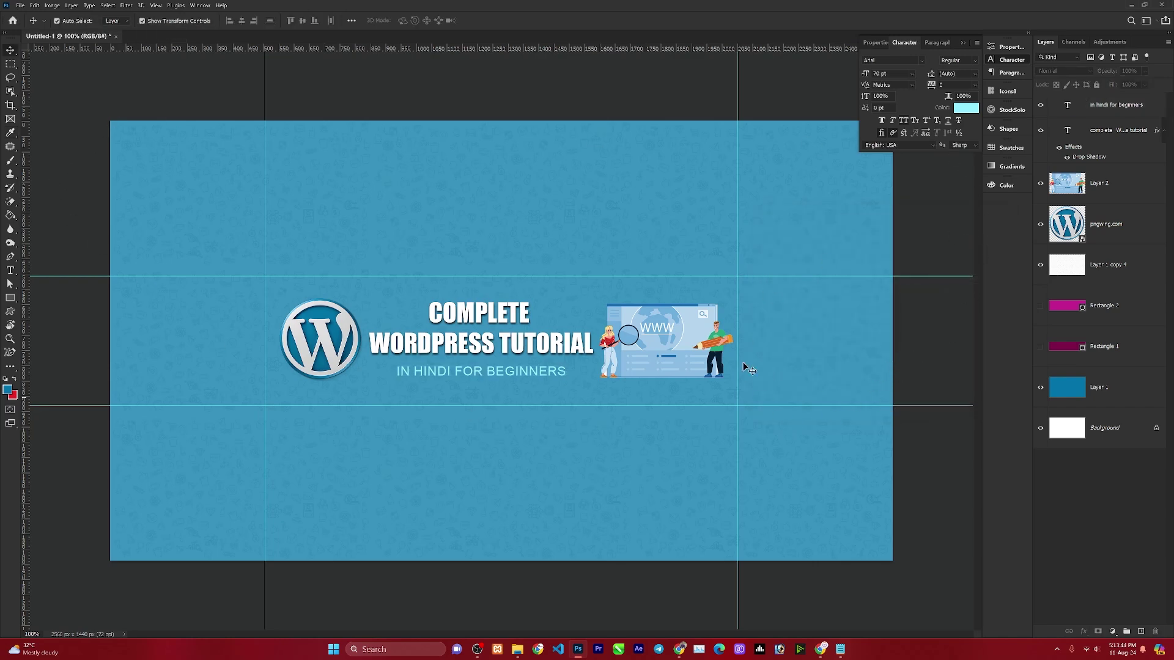
pyautogui.click(709, 357)
pyautogui.moveTo(703, 375); pyautogui.dragTo(703, 378)
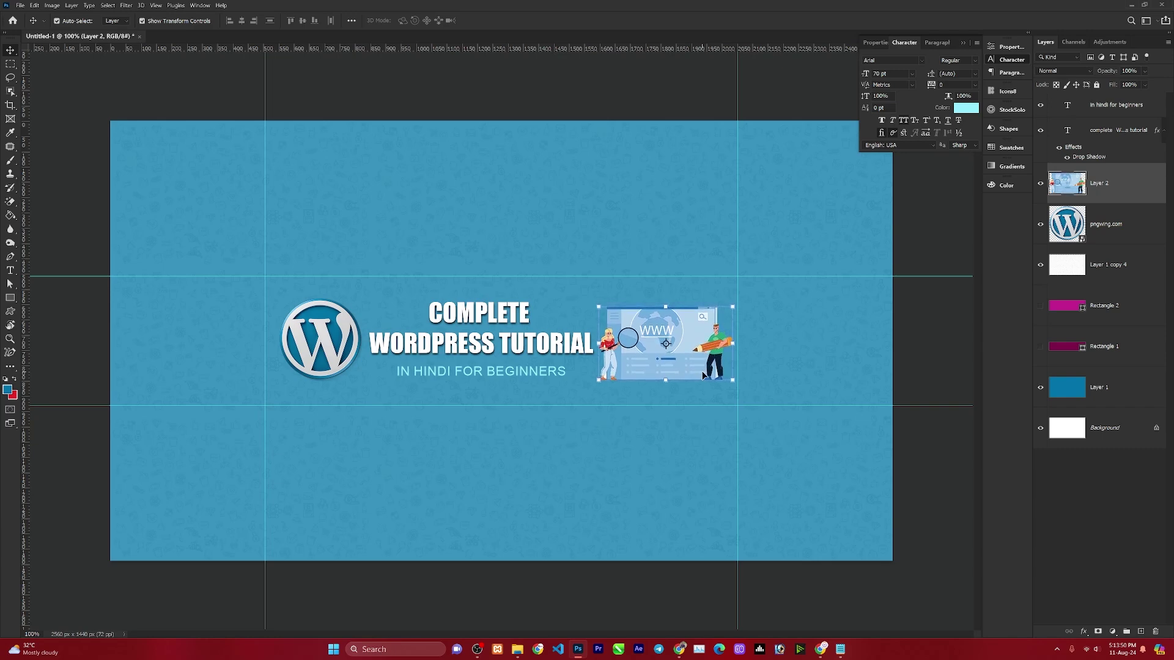
# - Move the pngwing.com WordPress logo layer about two pixels left, then deselect it
pyautogui.click(315, 351)
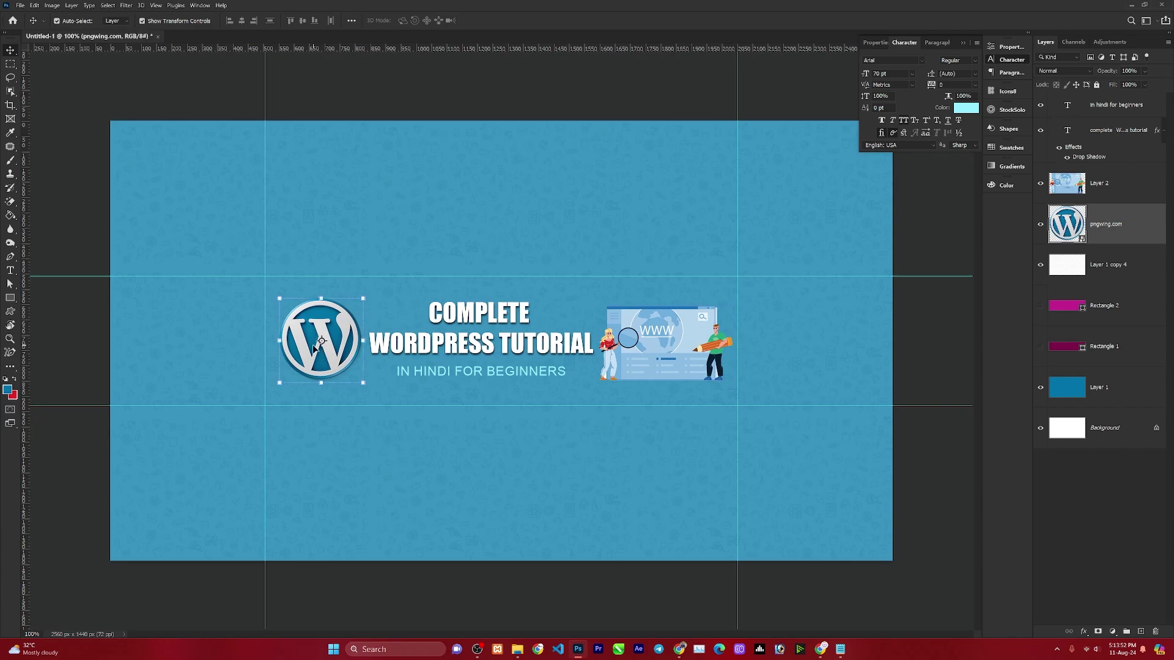
pyautogui.moveTo(314, 346); pyautogui.dragTo(313, 346)
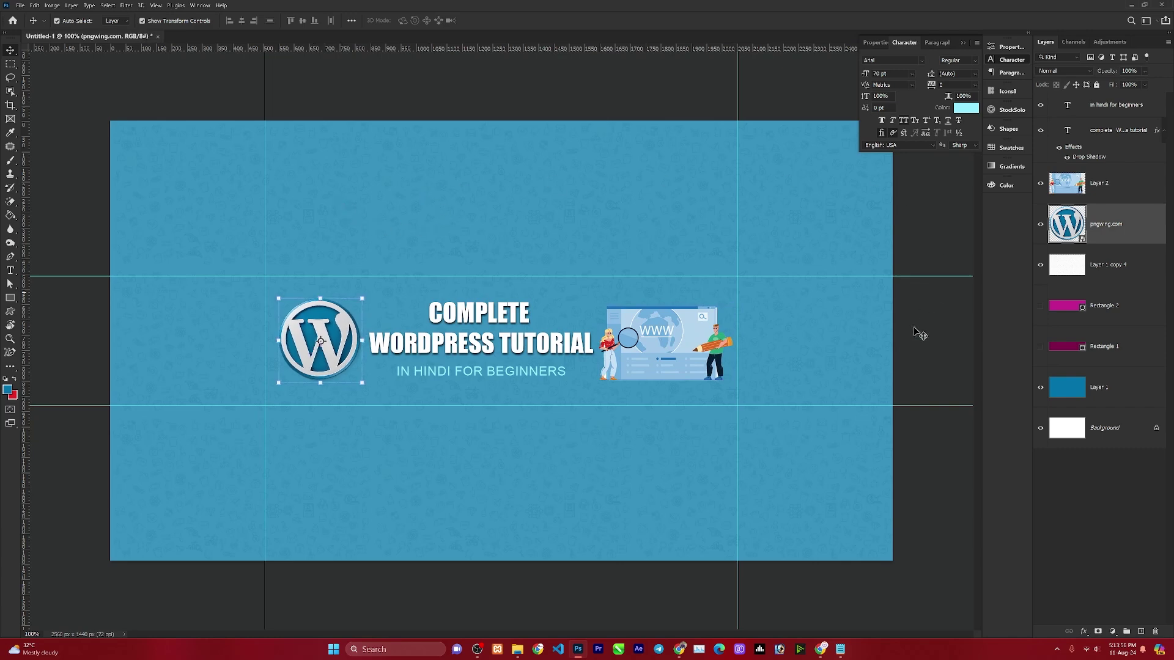
pyautogui.click(942, 326)
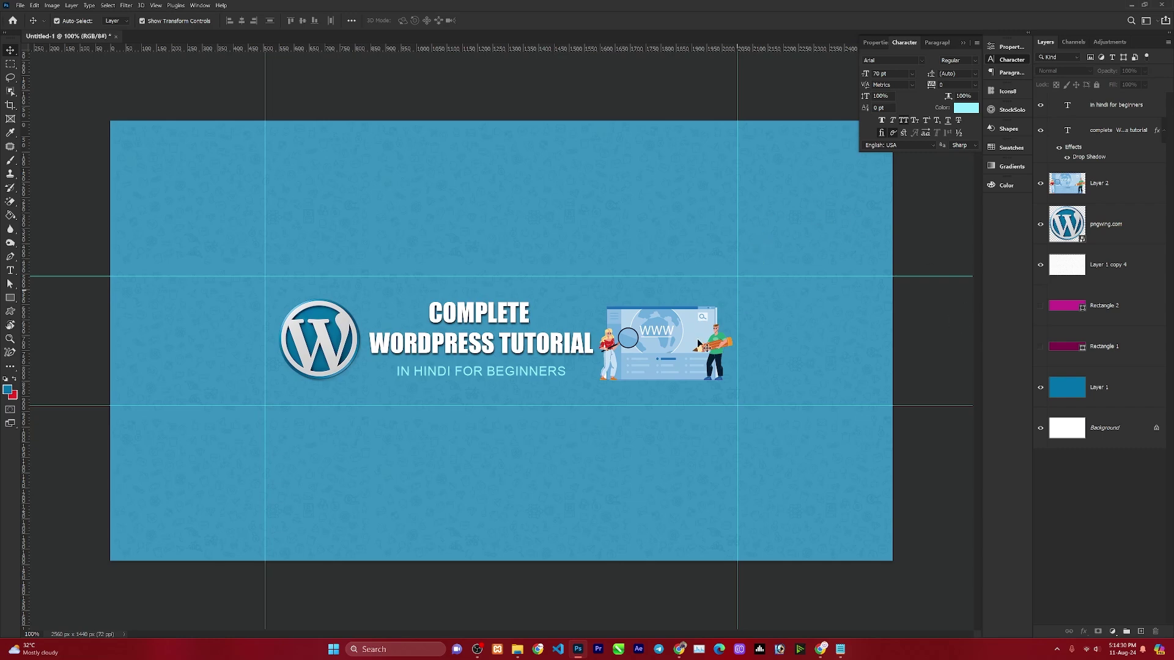
# - Save the banner as Untitled-1.jpg in JPEG format on the Desktop, then return to YouTube Studio in Chrome
pyautogui.press('ctrl')
pyautogui.hotkey('ctrl', 's')
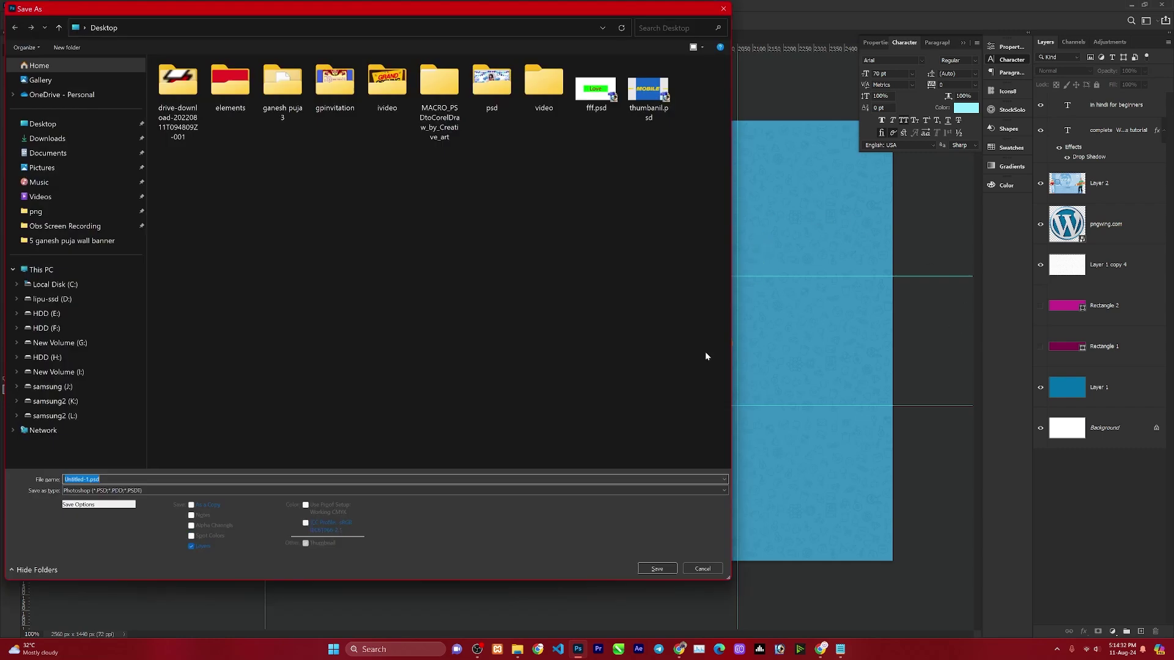
pyautogui.click(52, 130)
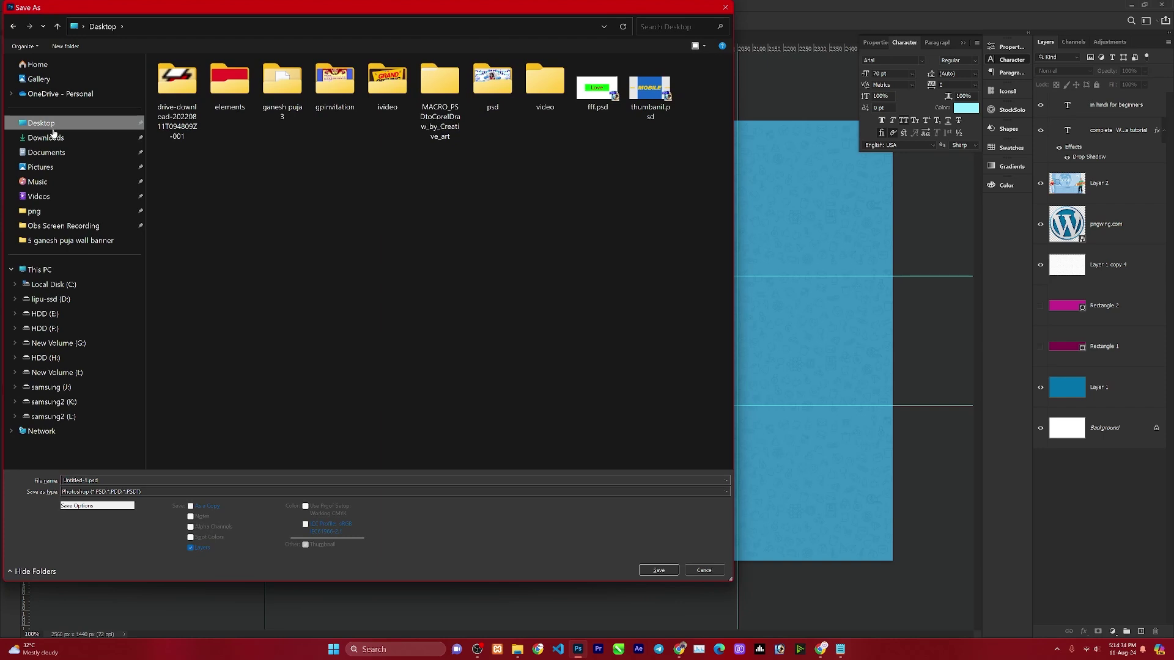
pyautogui.click(108, 492)
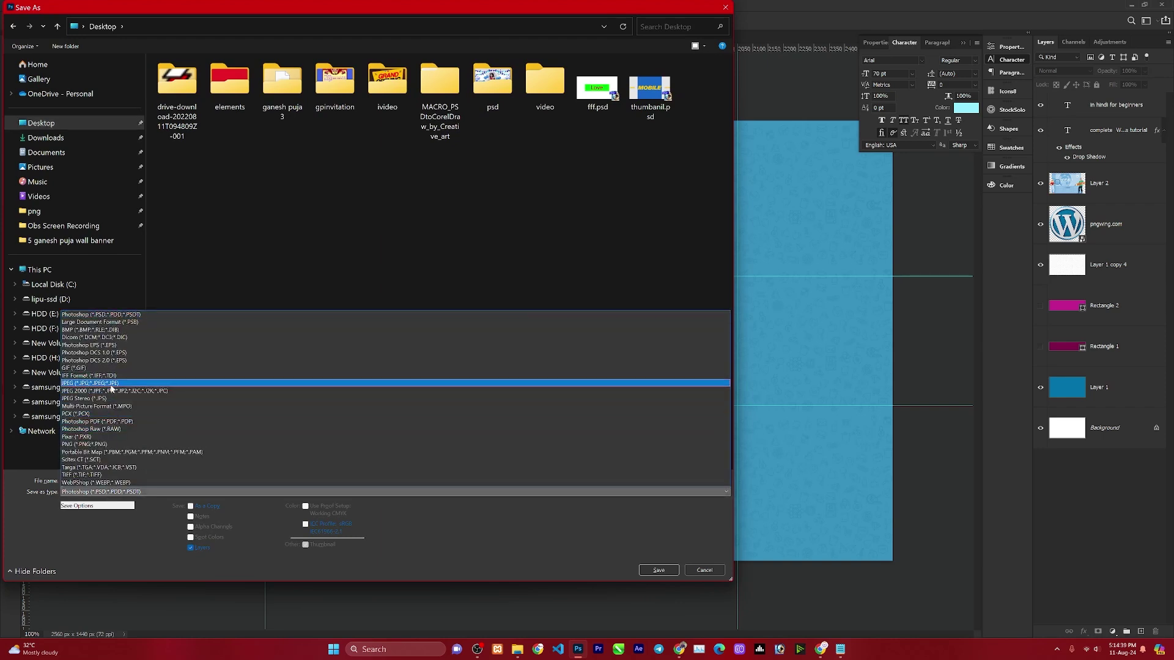
pyautogui.click(112, 384)
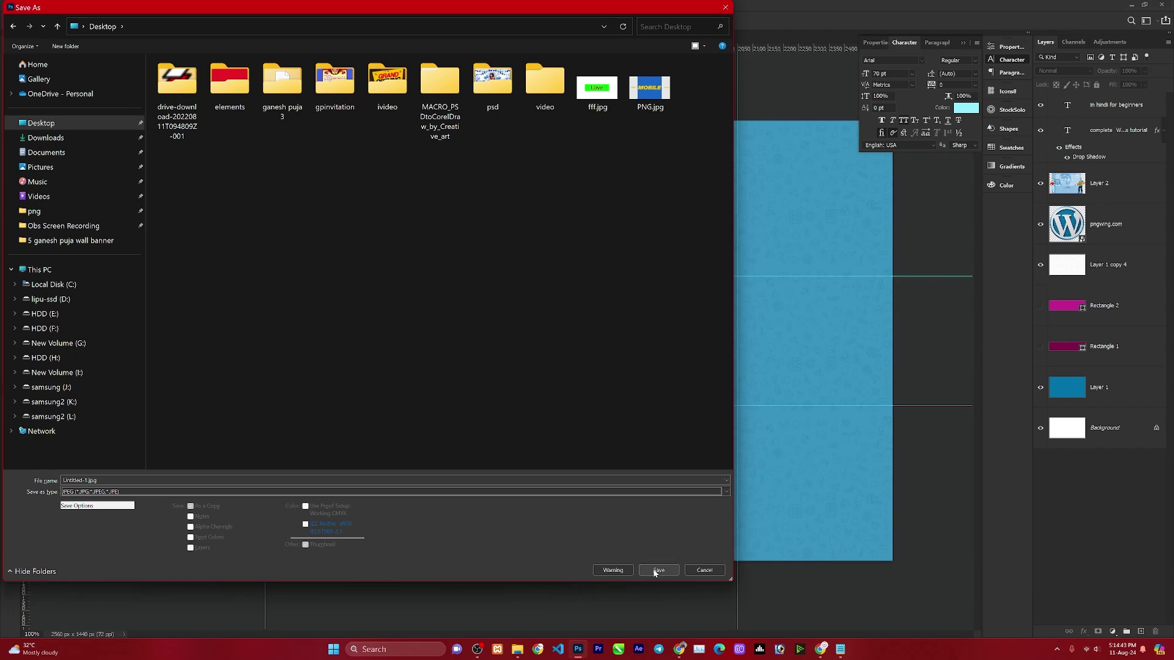
pyautogui.click(657, 570)
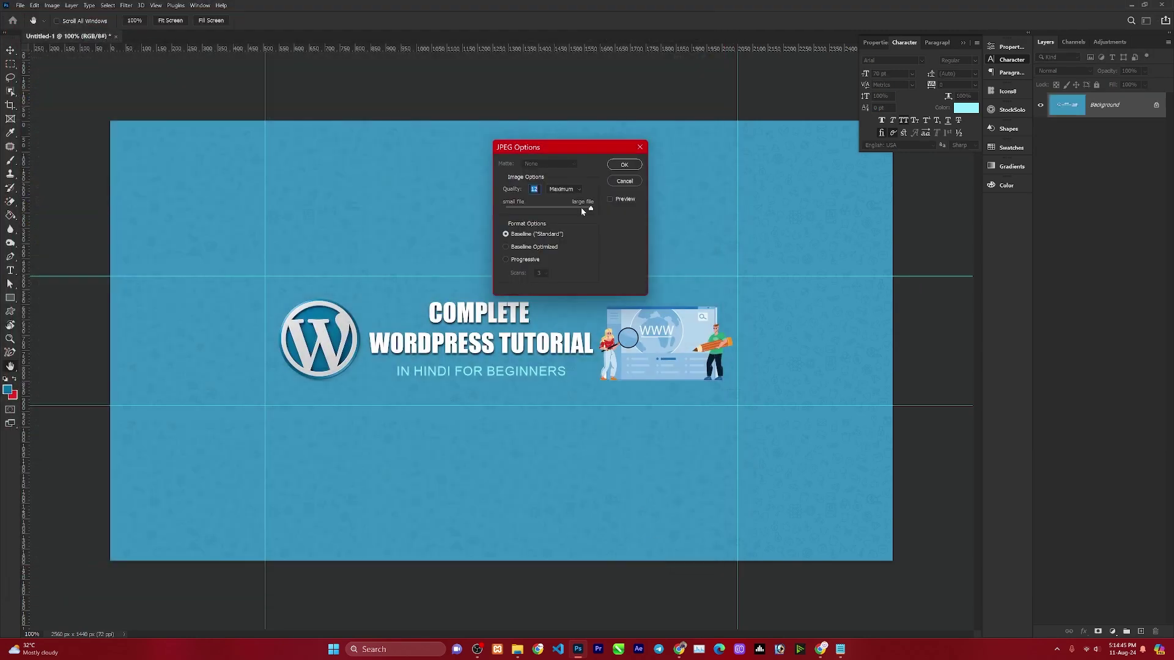
pyautogui.click(630, 166)
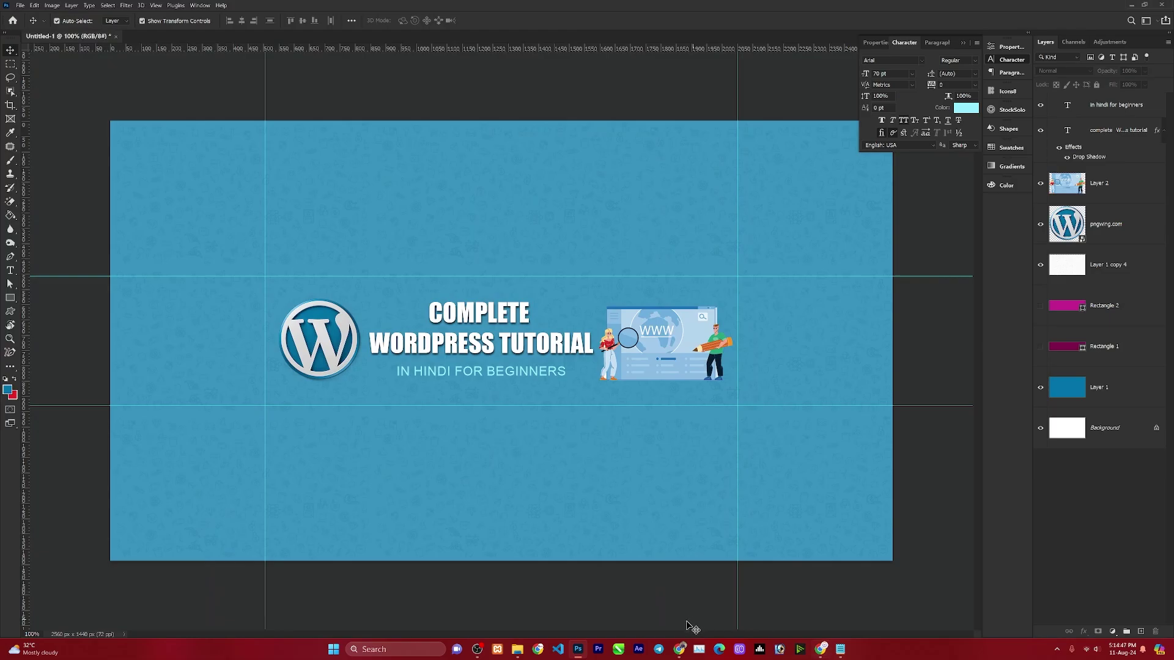
pyautogui.click(820, 649)
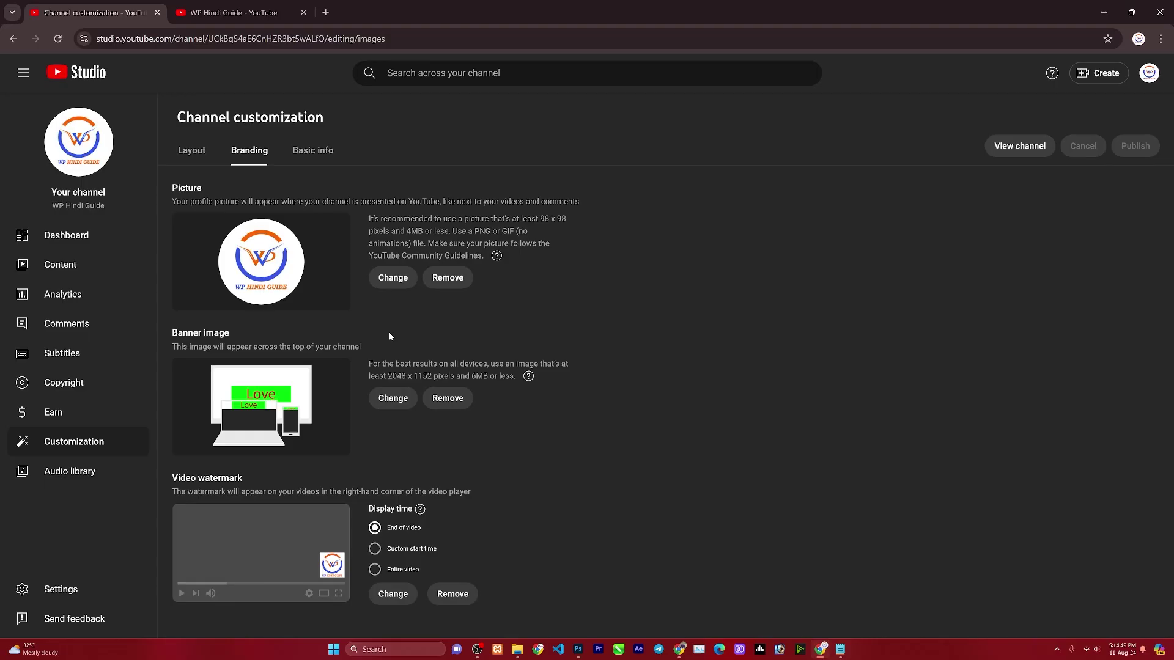
# - Upload Untitled-1.jpg as the channel banner image and accept the default crop
pyautogui.click(394, 402)
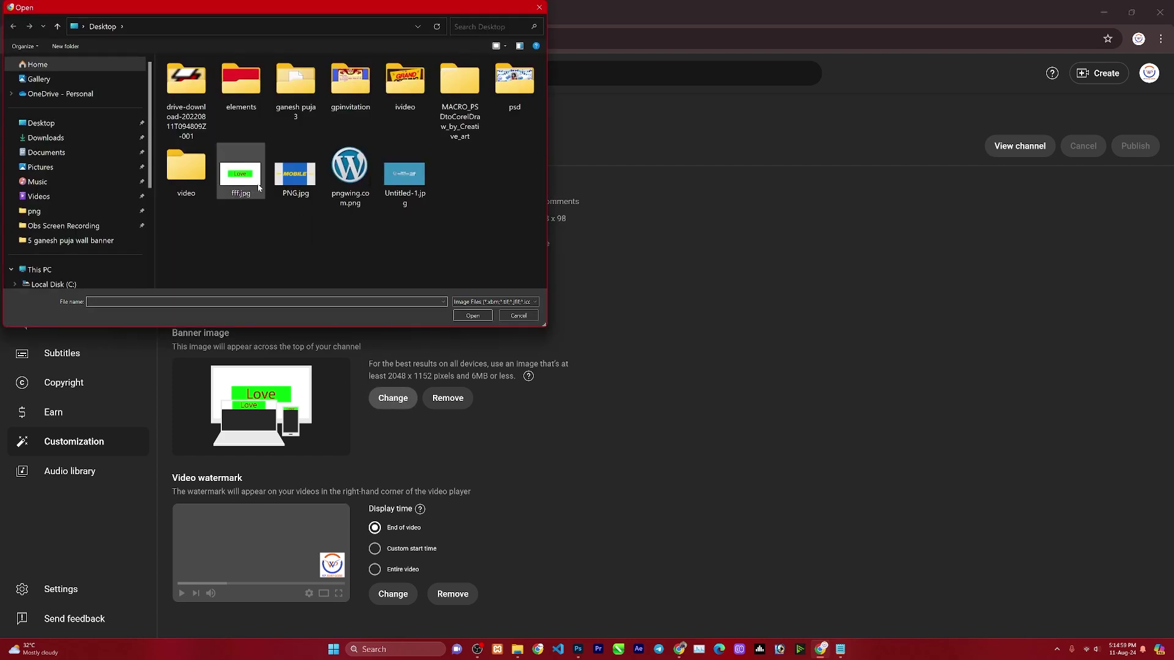
pyautogui.click(404, 195)
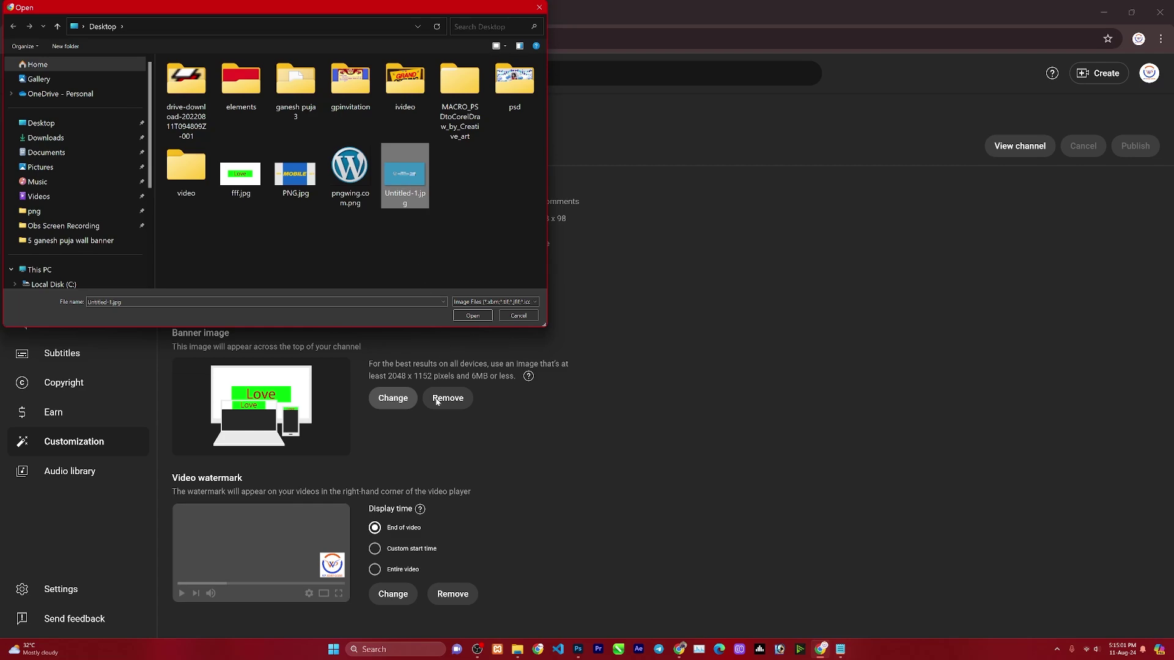
pyautogui.click(471, 315)
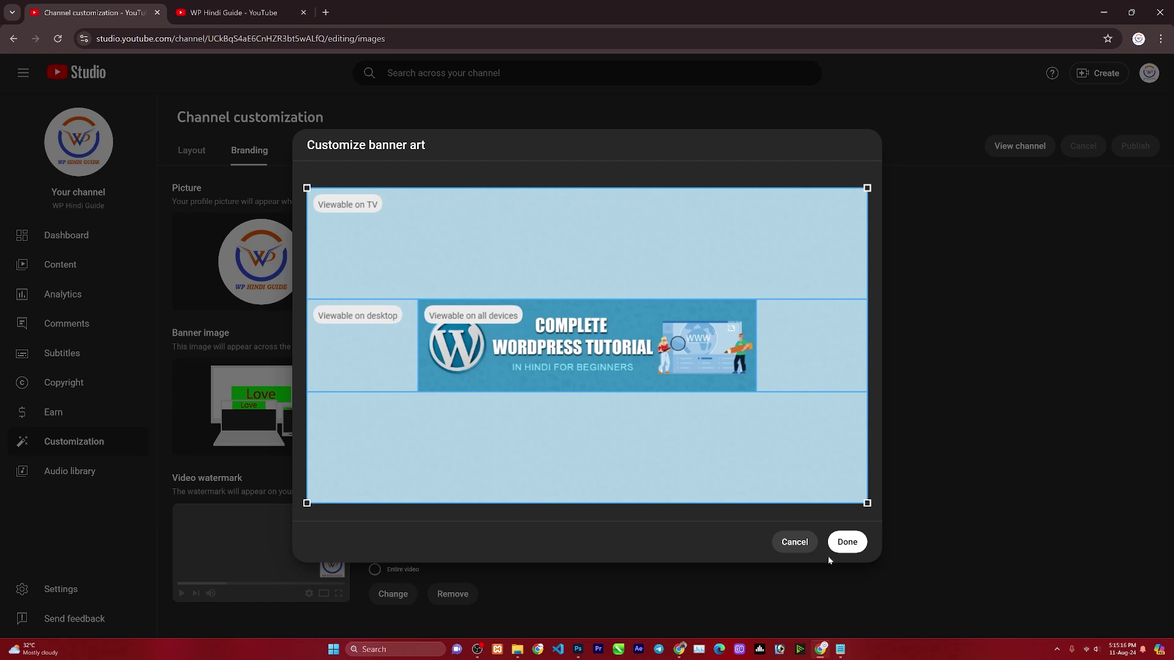
pyautogui.click(849, 544)
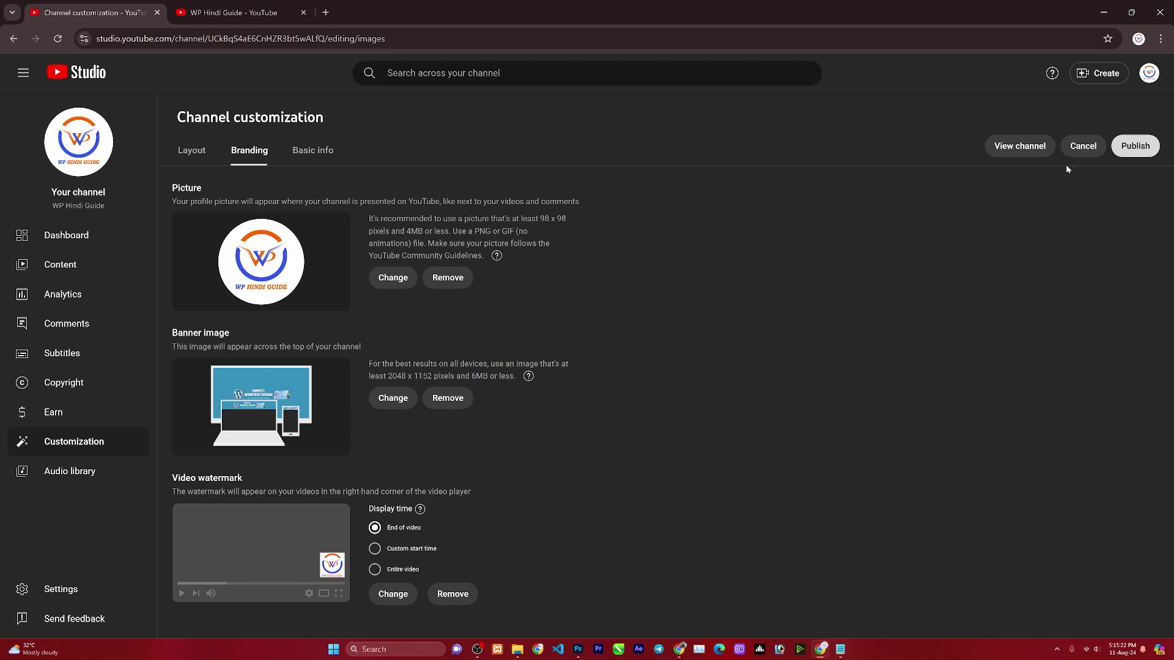
# - Publish the banner change, then open the public channel page and reload it
pyautogui.click(1150, 146)
pyautogui.click(1018, 147)
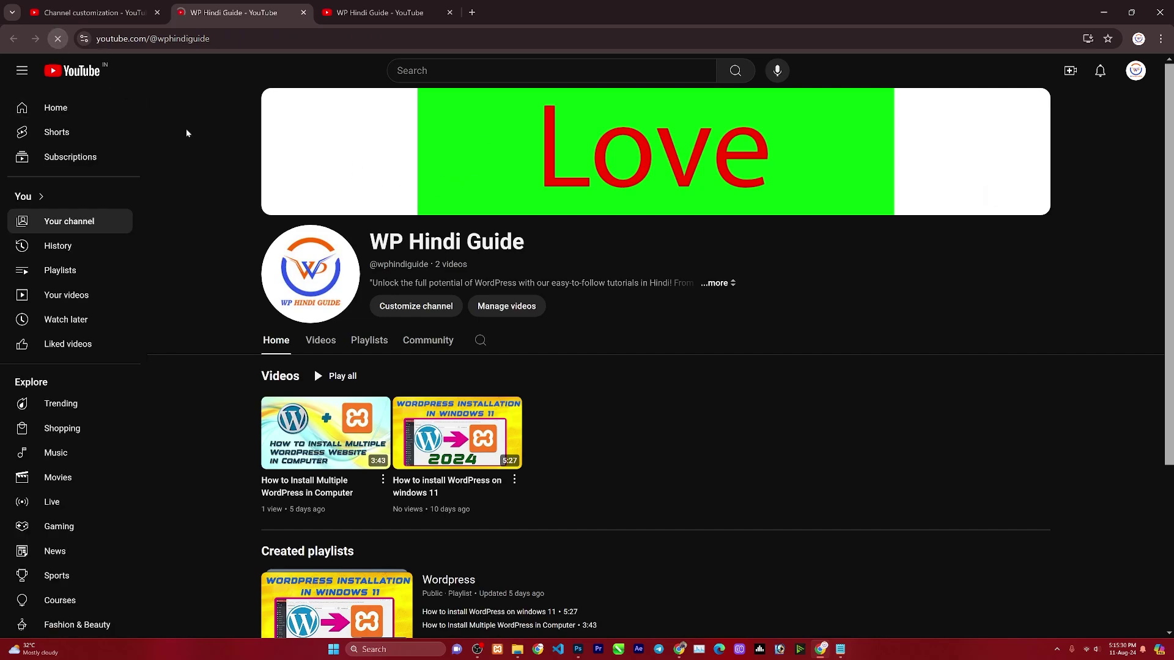
pyautogui.press('F5')
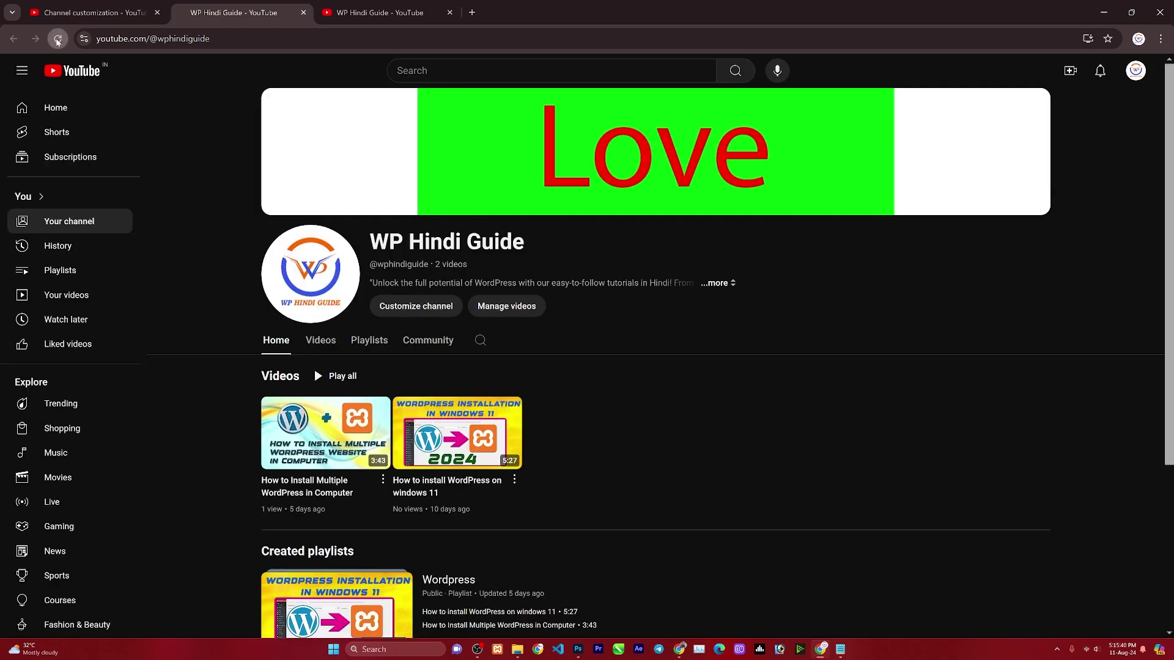